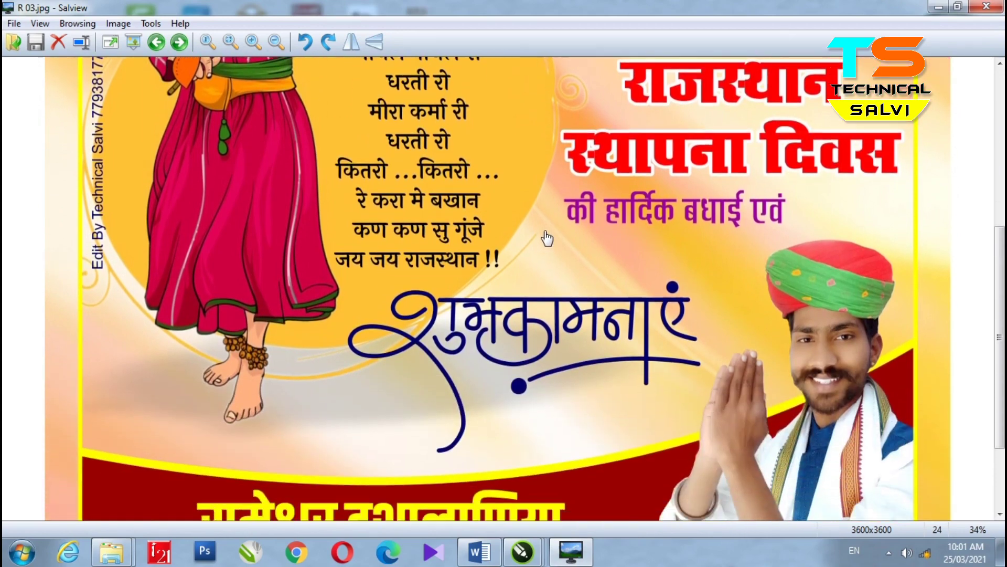
# View the whole R 03.jpg poster and open R 04.jpg in the image viewer
pyautogui.scroll(-2, 487, 225)
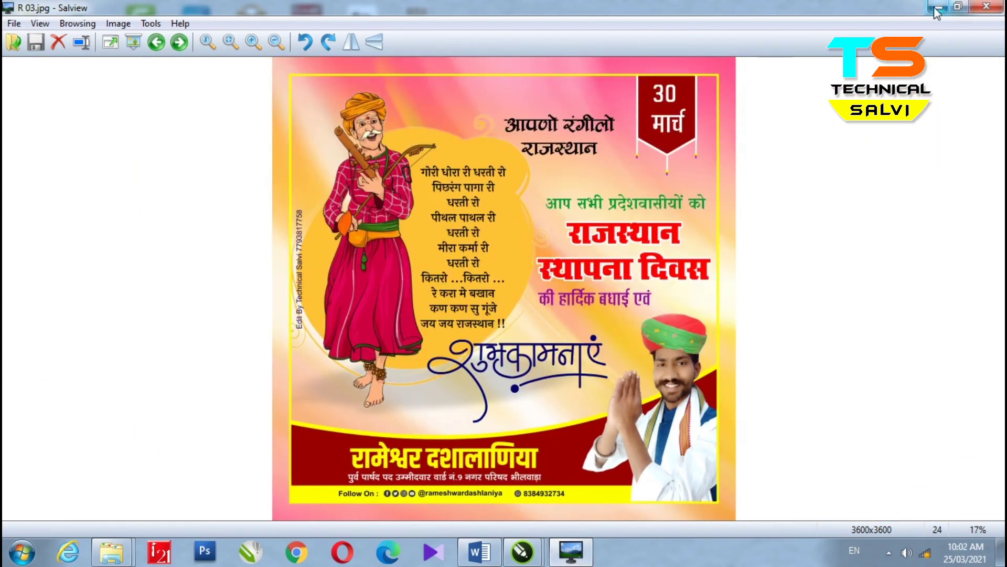
pyautogui.click(937, 7)
pyautogui.doubleClick(422, 493)
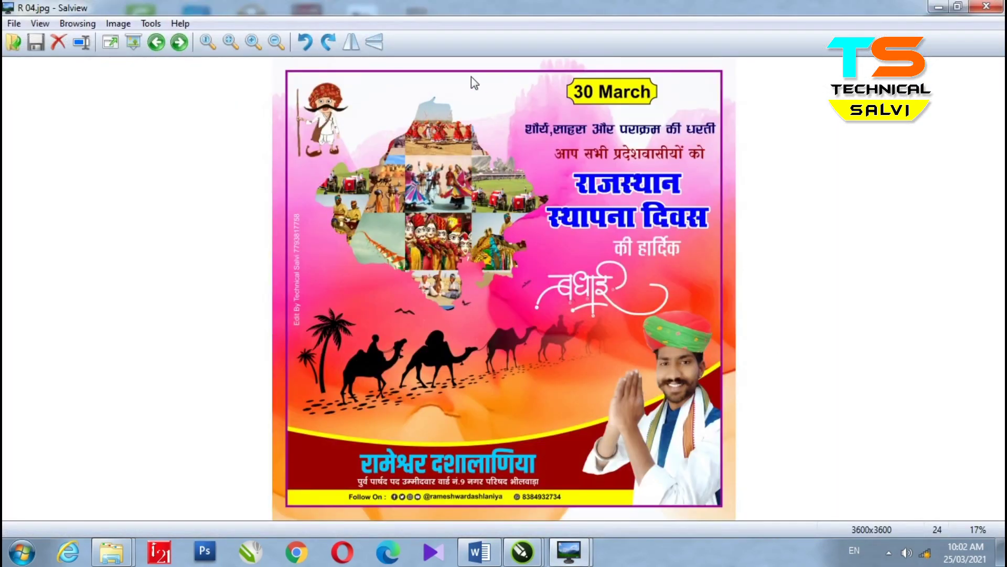
# Examine the R 04.jpg poster up close, from the map collage and headings down to the camel silhouettes and footer
pyautogui.scroll(3, 496, 78)
pyautogui.moveTo(518, 157); pyautogui.dragTo(518, 177)
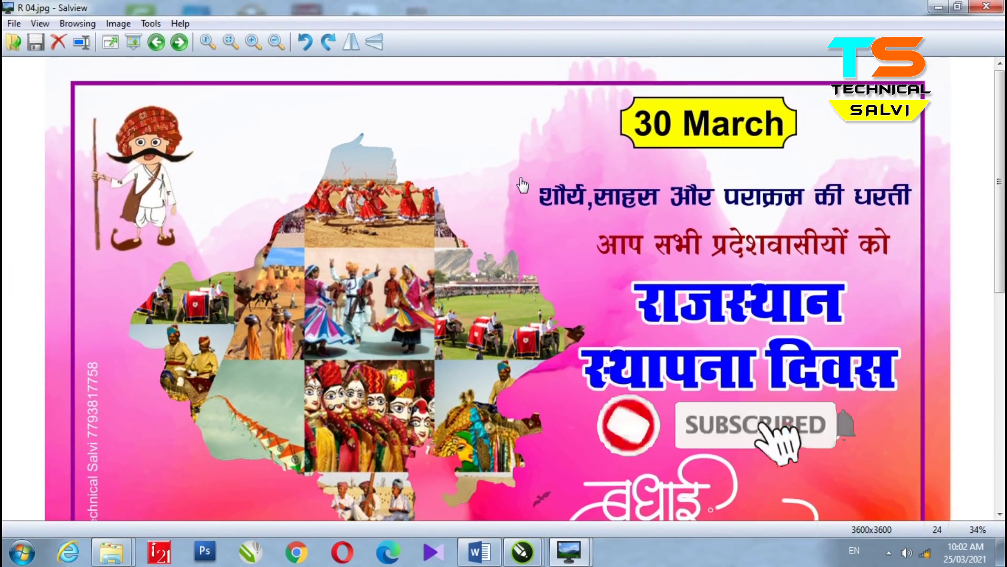
pyautogui.moveTo(507, 347); pyautogui.dragTo(500, 300)
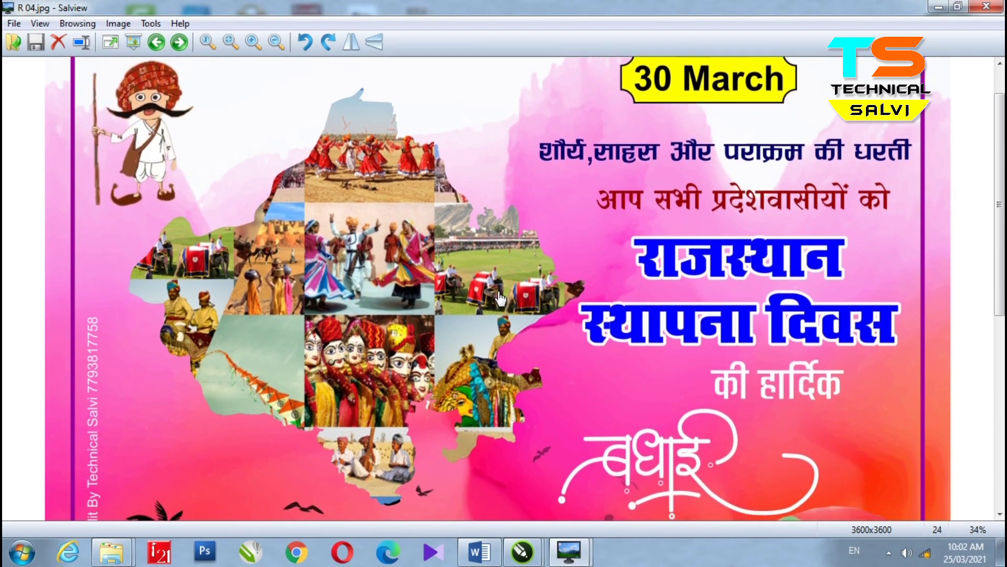
pyautogui.scroll(-3, 500, 300)
pyautogui.scroll(-10, 527, 304)
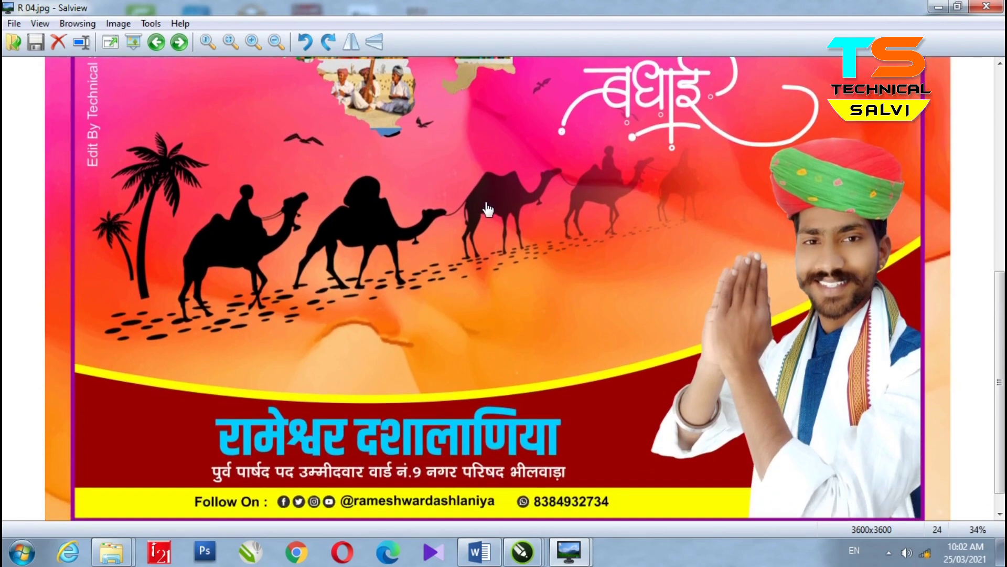
pyautogui.scroll(-1, 488, 209)
pyautogui.scroll(-1, 656, 304)
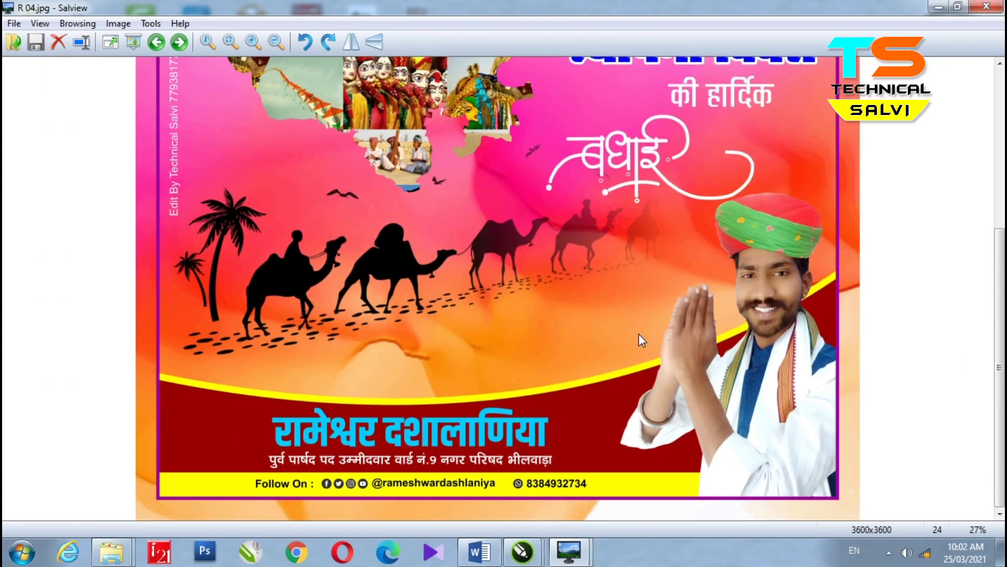
pyautogui.scroll(-2, 597, 310)
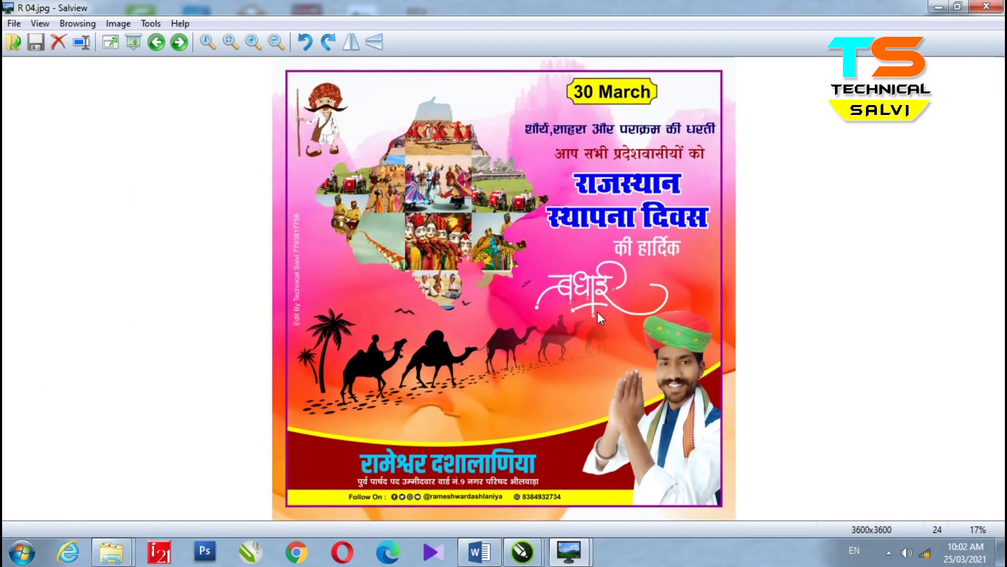
# Place the R 04.jpg and R 03.jpg viewer windows side by side to compare both posters
pyautogui.click(957, 9)
pyautogui.moveTo(624, 19); pyautogui.dragTo(266, 18)
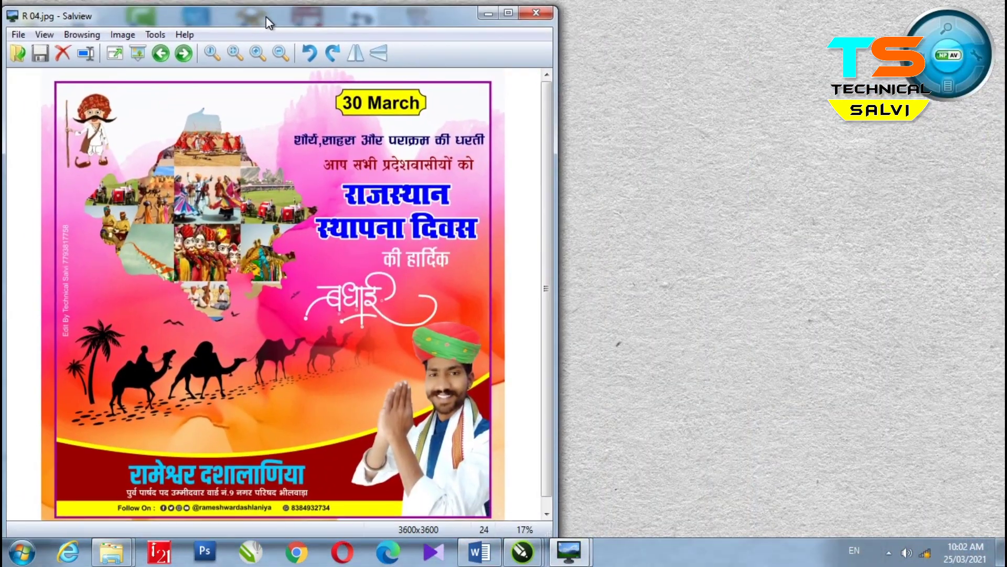
pyautogui.click(587, 456)
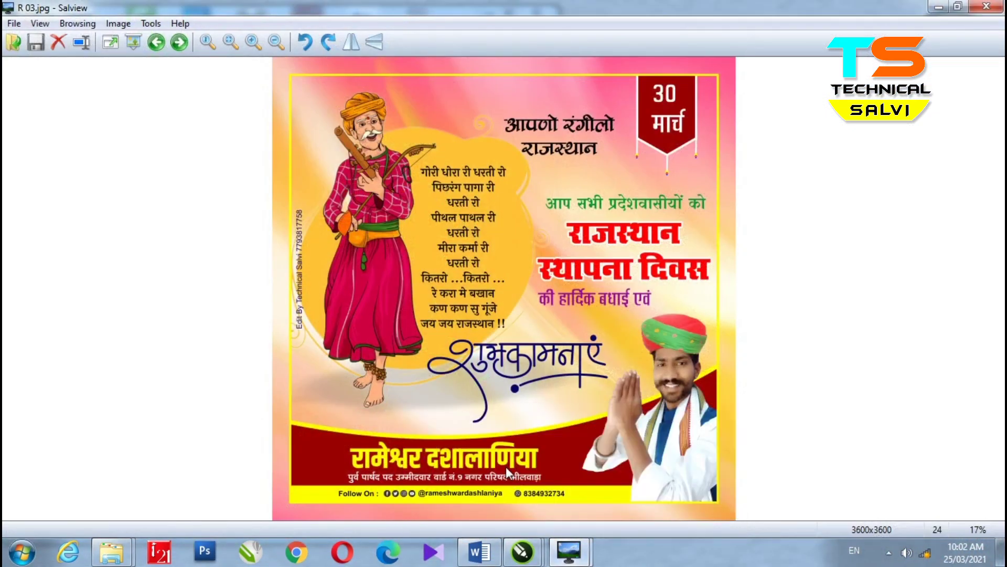
pyautogui.click(951, 10)
pyautogui.moveTo(533, 17); pyautogui.dragTo(666, 23)
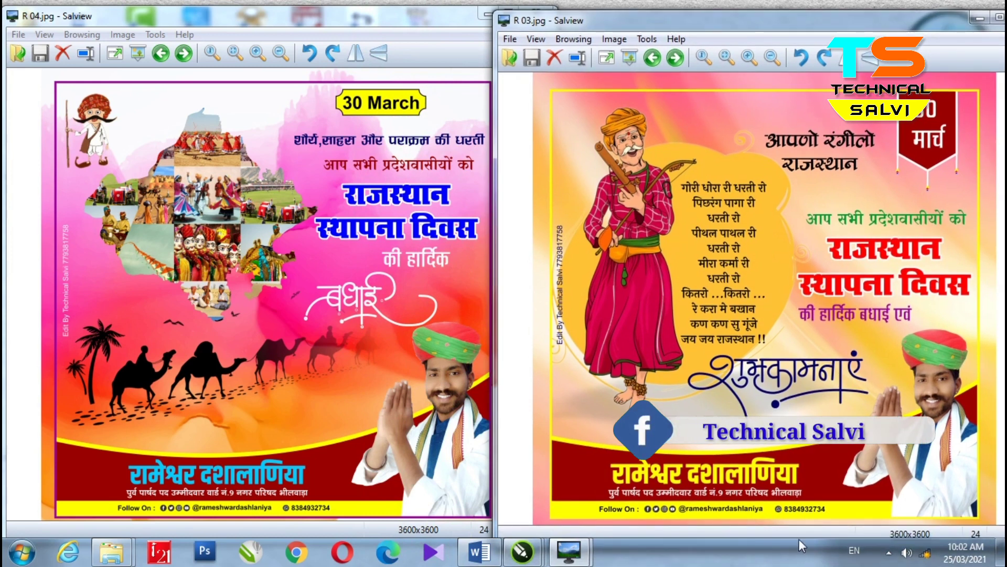
pyautogui.click(889, 553)
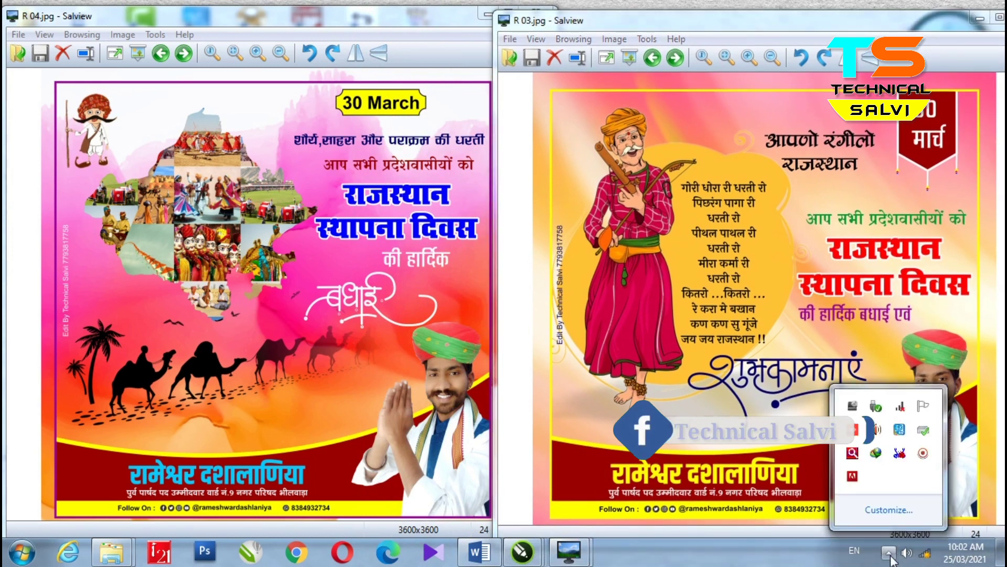
pyautogui.rightClick(925, 454)
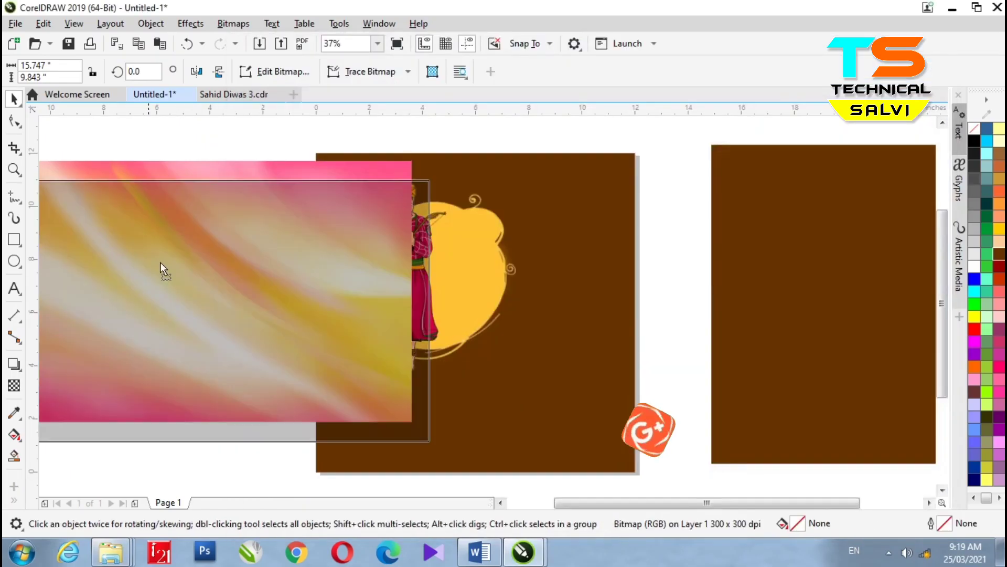
# Move the pink-and-yellow abstract bitmap beside the page artwork and PowerClip it inside the brown page-sized square
pyautogui.moveTo(159, 262); pyautogui.dragTo(389, 253)
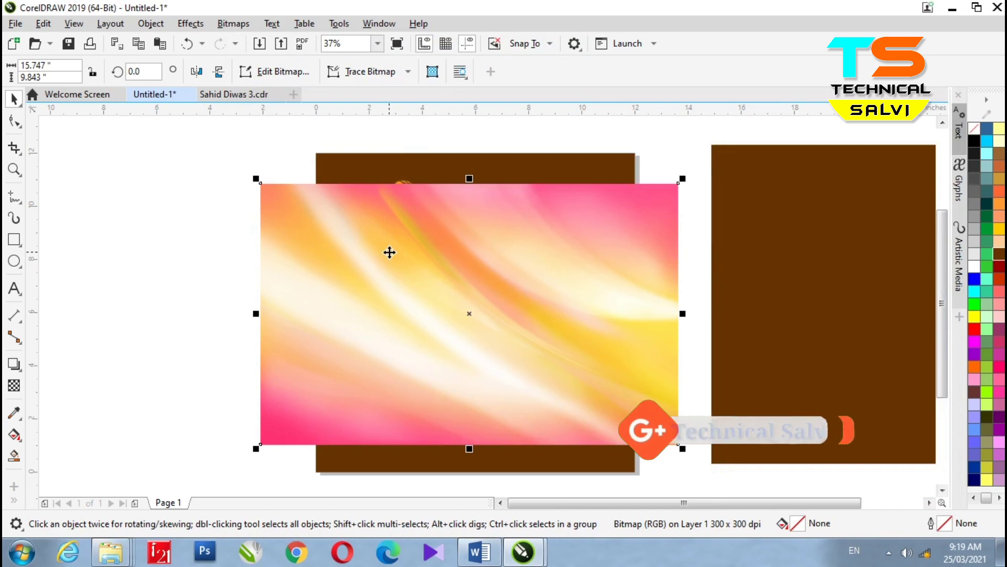
pyautogui.moveTo(601, 358); pyautogui.dragTo(416, 323)
pyautogui.rightClick(187, 321)
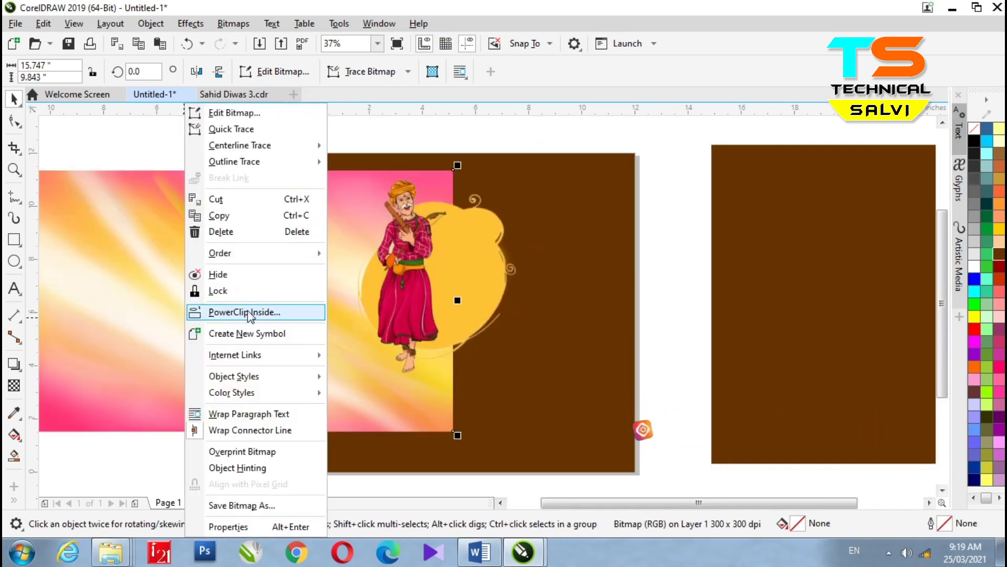
pyautogui.click(248, 312)
pyautogui.click(469, 408)
# Edit the PowerClip contents so the abstract bitmap covers the whole square, and finish editing
pyautogui.keyDown('ctrl'); pyautogui.click(469, 408); pyautogui.keyUp('ctrl')
pyautogui.moveTo(189, 320); pyautogui.dragTo(423, 300)
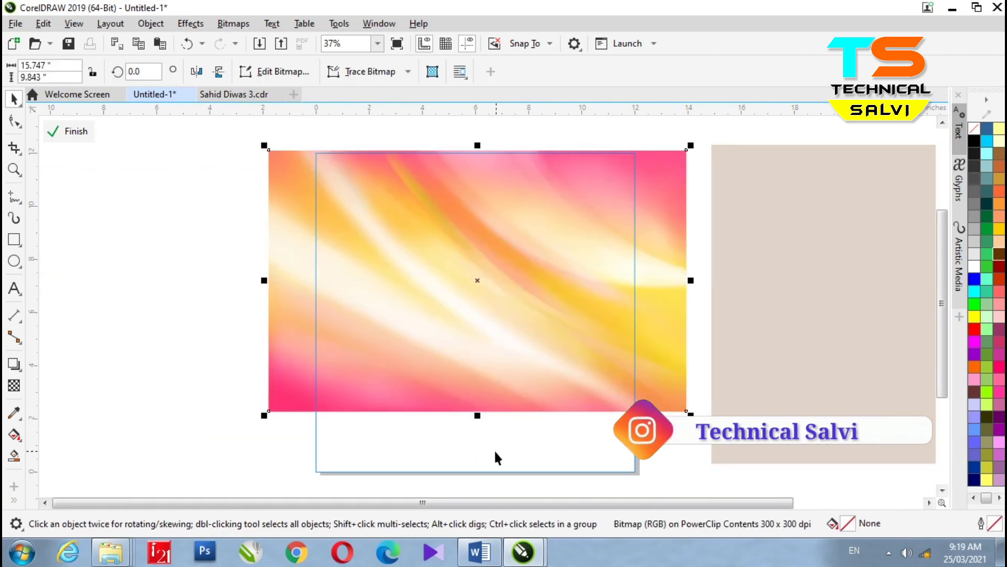
pyautogui.click(71, 131)
pyautogui.scroll(2, 420, 260)
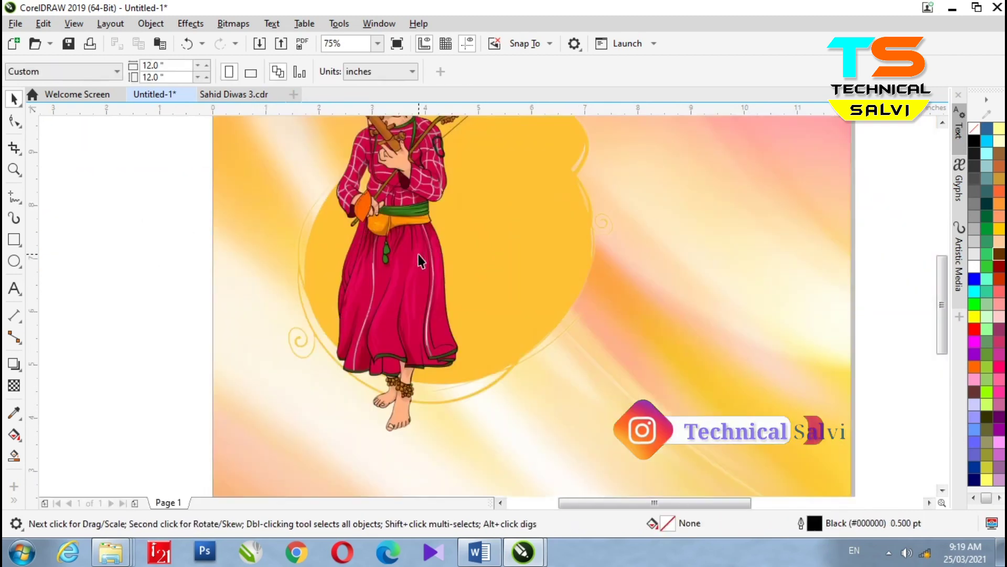
pyautogui.scroll(-2, 420, 254)
# Enlarge the yellow blob shape and the turbaned musician figure on the page background
pyautogui.click(452, 274)
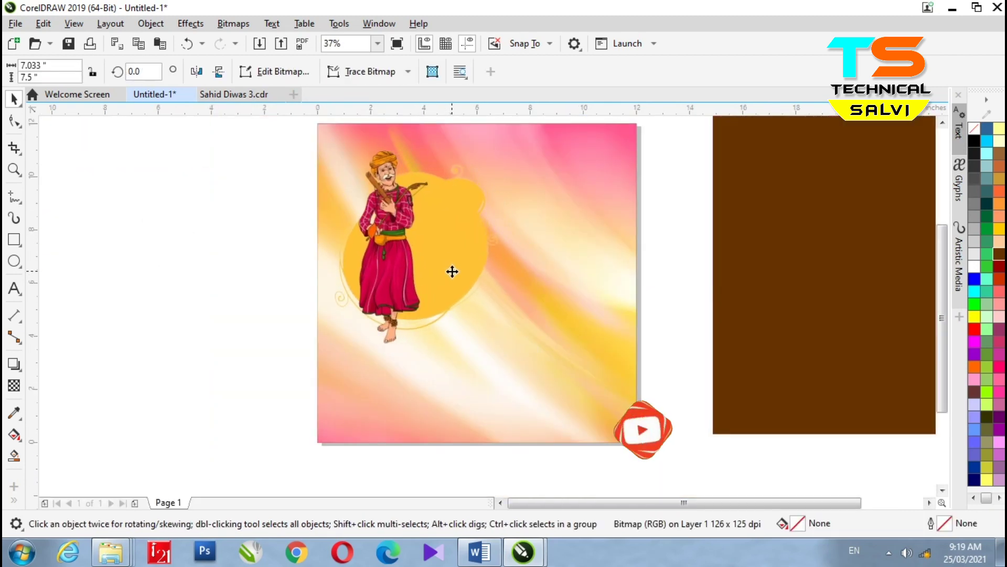
pyautogui.moveTo(513, 344); pyautogui.dragTo(550, 383)
pyautogui.click(443, 272)
pyautogui.click(446, 311)
pyautogui.click(589, 304)
pyautogui.click(413, 367)
# Delete the spare brown square beside the page and put a copy of the abstract page background in its place
pyautogui.click(752, 364)
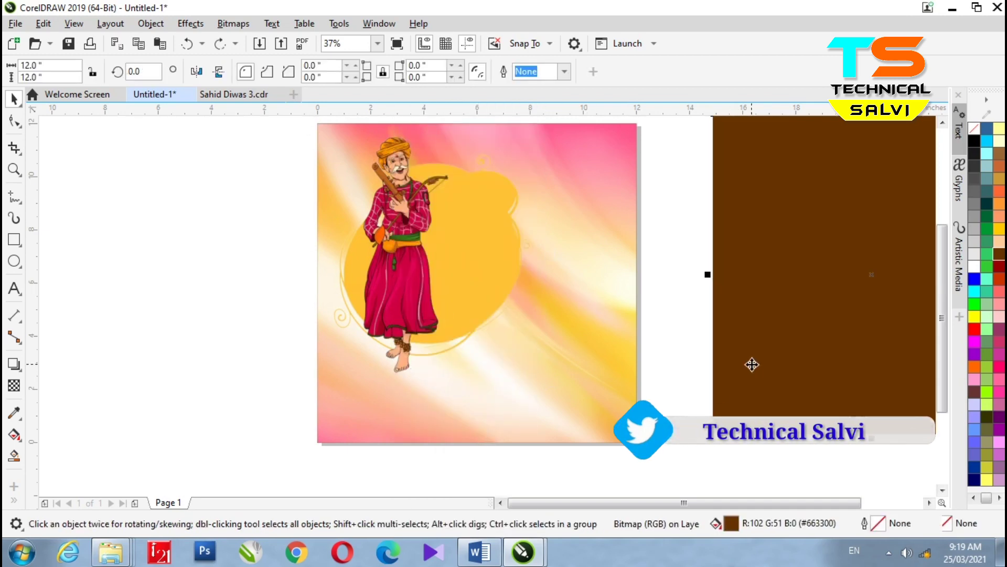
pyautogui.press('Delete')
pyautogui.moveTo(363, 421); pyautogui.dragTo(807, 422)
pyautogui.rightClick(807, 421)
# PowerClip the musician figure and yellow shape inside the page background and open the PowerClip contents for editing
pyautogui.click(410, 296)
pyautogui.rightClick(410, 296)
pyautogui.click(474, 314)
pyautogui.click(424, 298)
pyautogui.doubleClick(422, 298)
# Add a Multiply drop shadow on the ground at the figure's feet, lower its opacity, and finish the PowerClip editing
pyautogui.click(16, 363)
pyautogui.moveTo(432, 256); pyautogui.dragTo(457, 327)
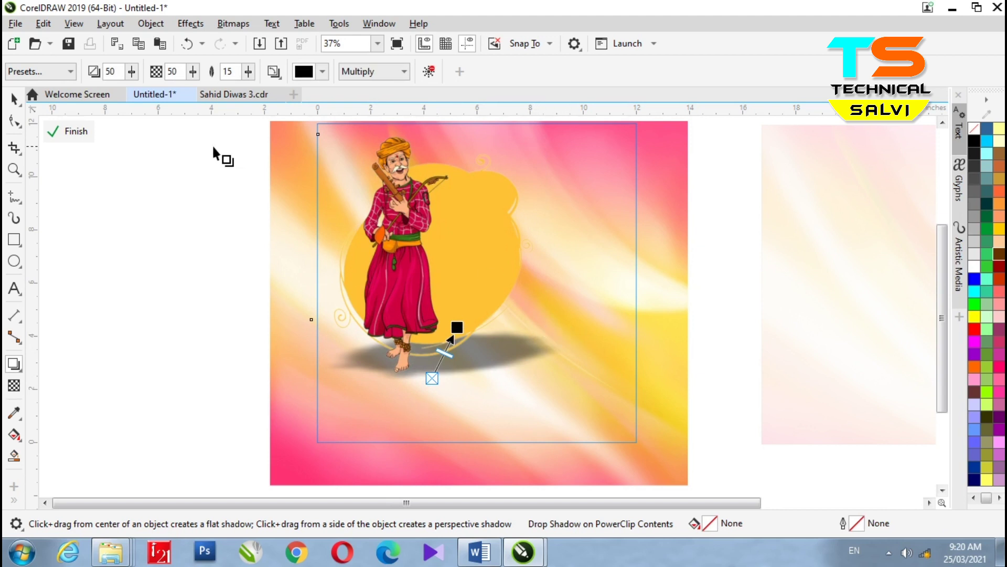
pyautogui.click(193, 72)
pyautogui.moveTo(207, 95); pyautogui.dragTo(171, 90)
pyautogui.click(69, 131)
pyautogui.click(248, 282)
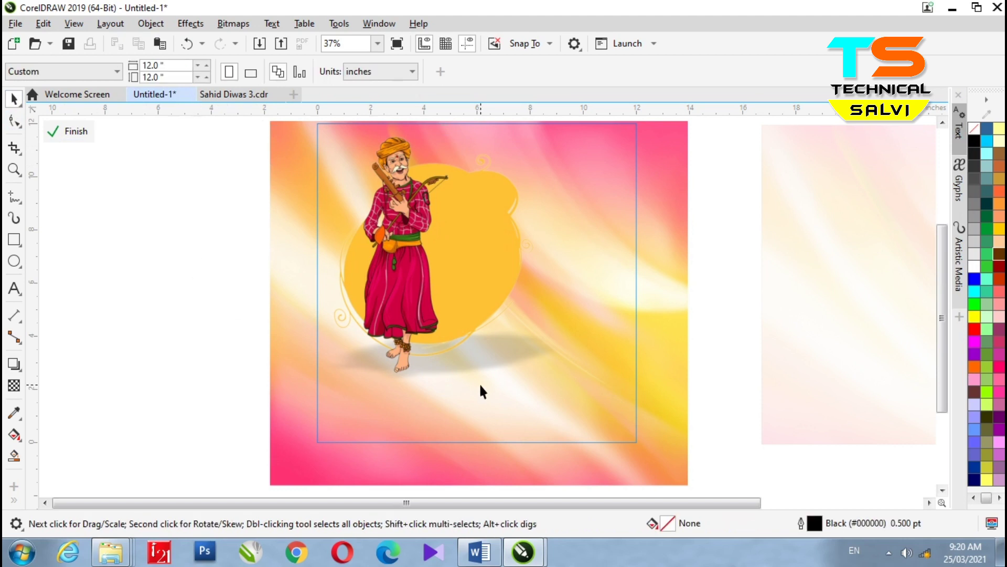
pyautogui.click(73, 133)
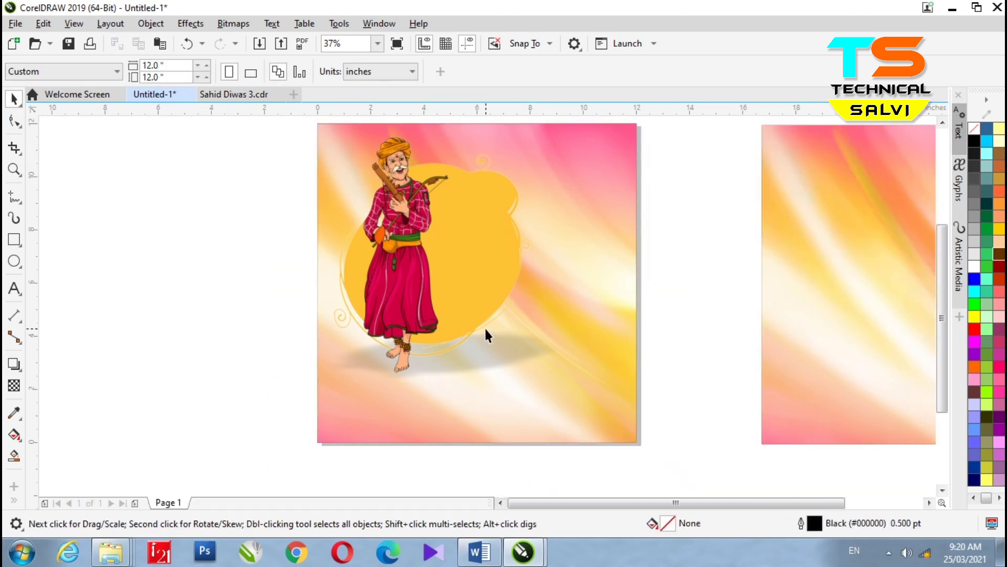
# Switch the input language to Hindi and select the complete Hindi verse in the Word document for copying
pyautogui.click(855, 550)
pyautogui.click(871, 490)
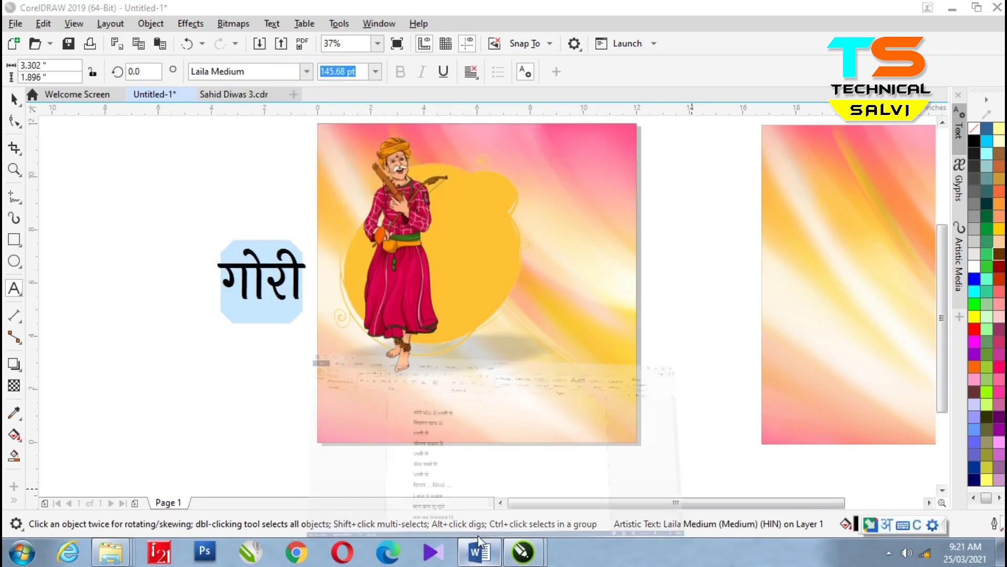
pyautogui.click(479, 552)
pyautogui.moveTo(267, 163); pyautogui.dragTo(373, 490)
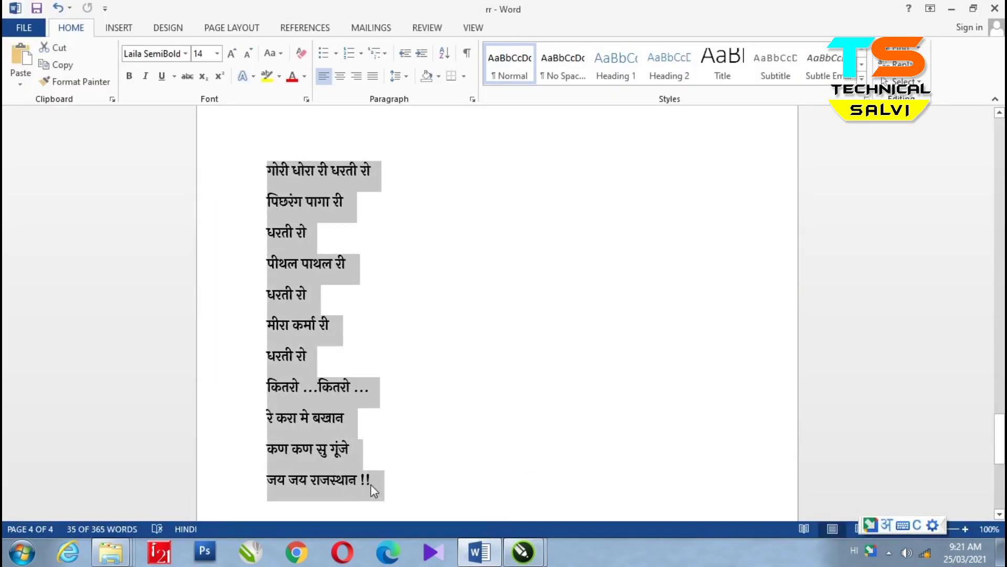
# Return to CorelDRAW and replace the text गोरी with the copied verse, maintaining its fonts and formatting
pyautogui.click(524, 554)
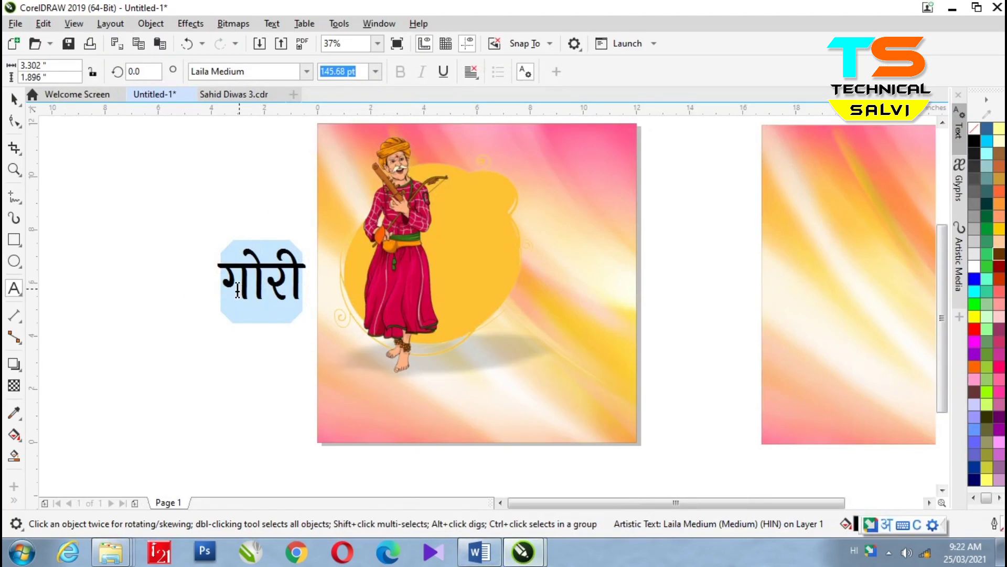
pyautogui.press('BackSpace')
pyautogui.hotkey('ctrl', 'v')
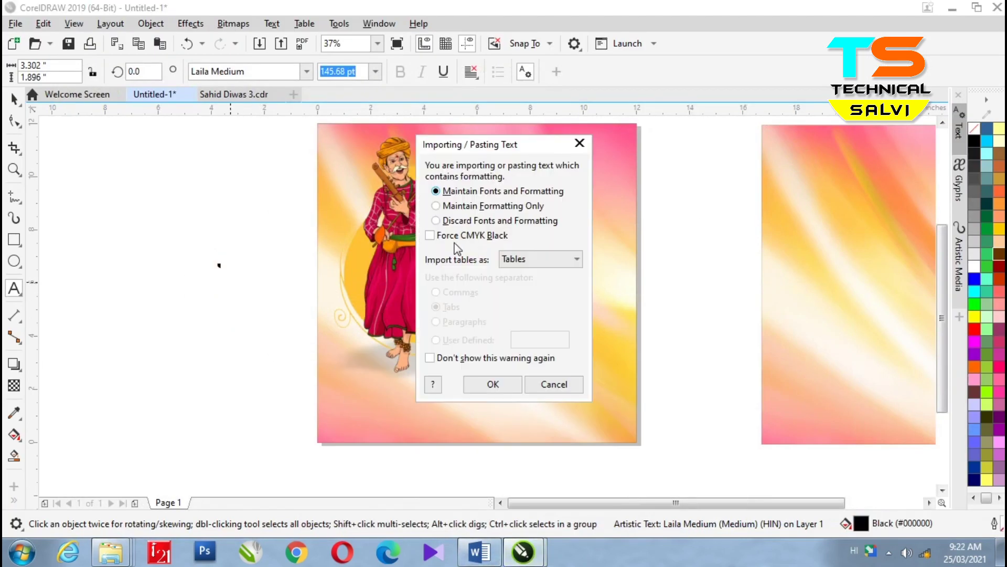
pyautogui.click(497, 388)
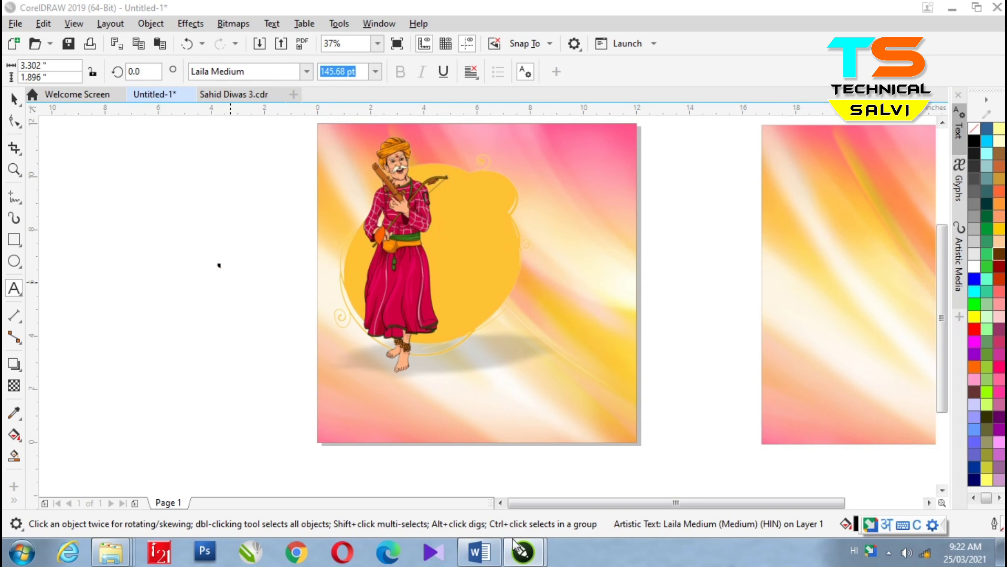
pyautogui.moveTo(523, 552)
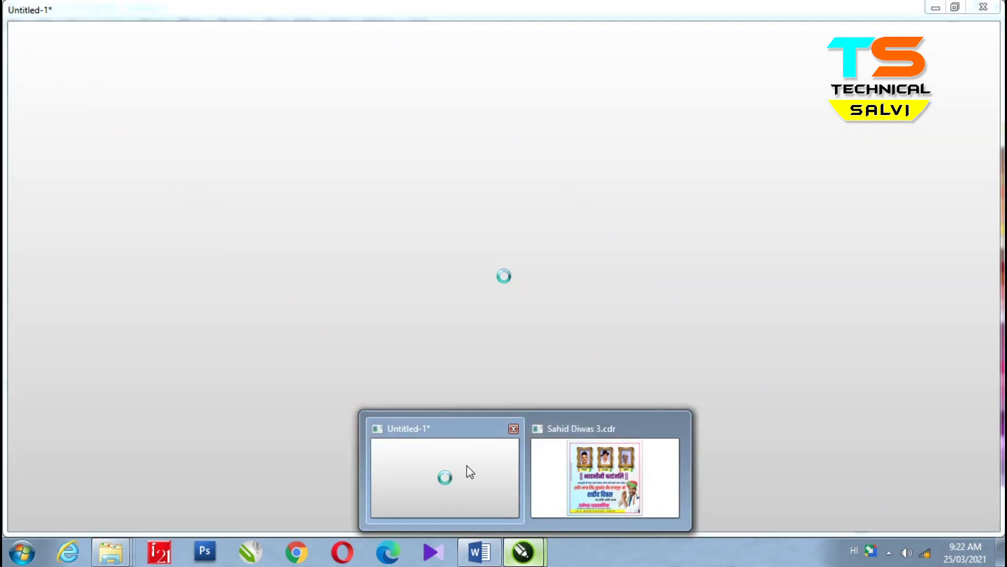
pyautogui.click(470, 472)
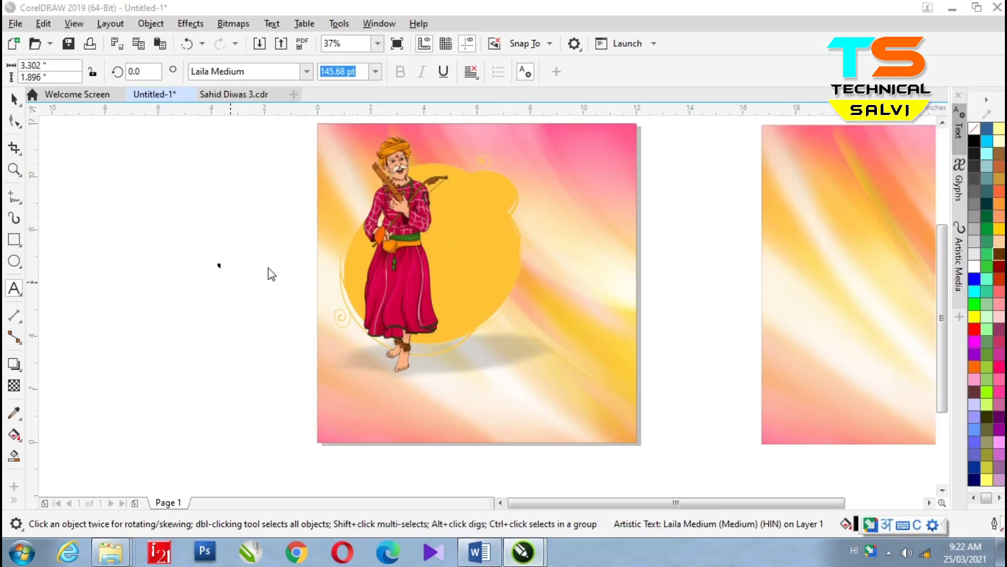
pyautogui.hotkey('ctrl', 'v')
# Move the verse onto the yellow shape beside the figure and center-align its lines
pyautogui.hotkey('ctrl', 'space')
pyautogui.moveTo(221, 311); pyautogui.dragTo(459, 235)
pyautogui.scroll(5, 459, 236)
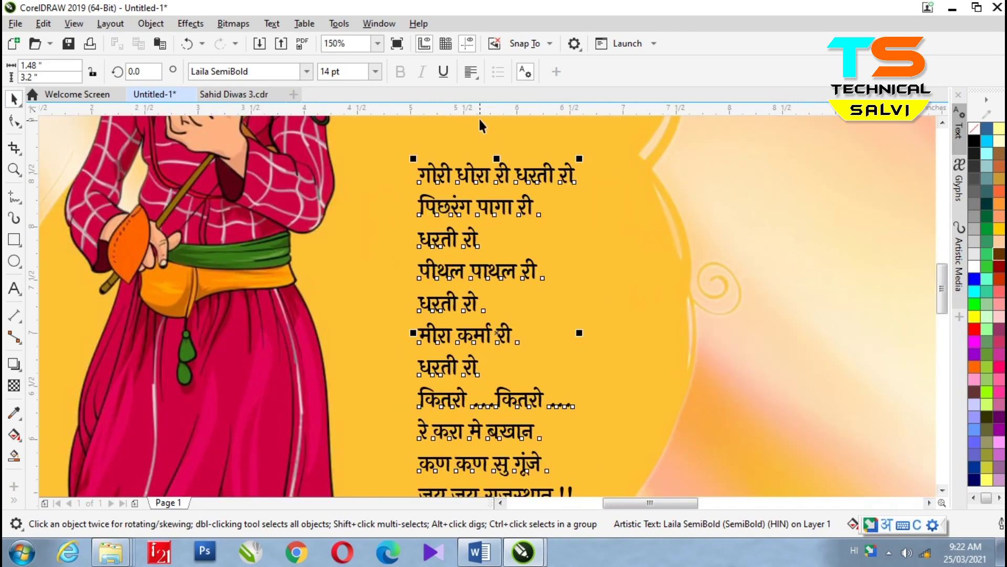
pyautogui.click(471, 71)
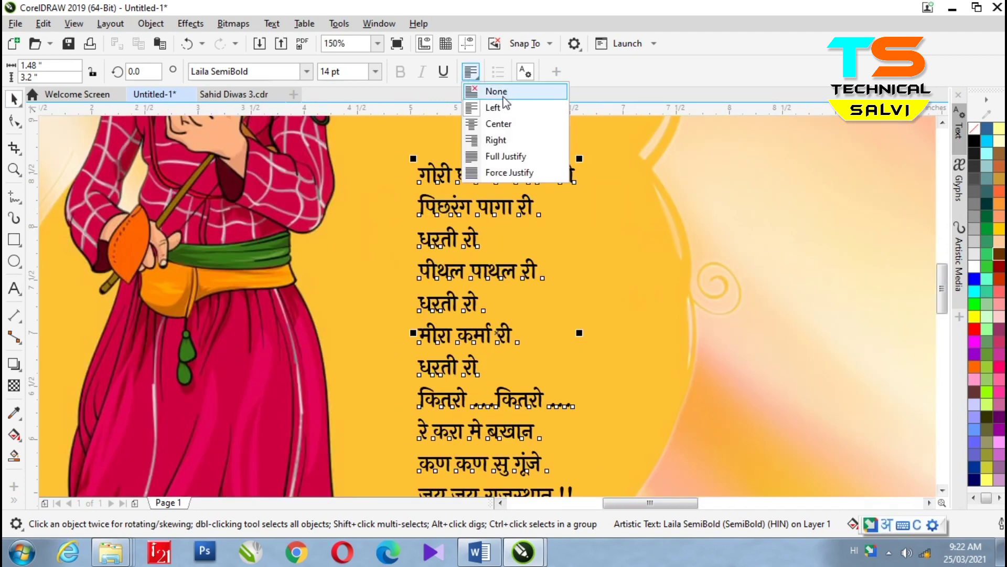
pyautogui.click(495, 121)
# Reposition the verse on the yellow shape and enlarge it to about 22.78 pt
pyautogui.scroll(-2, 462, 251)
pyautogui.moveTo(445, 208); pyautogui.dragTo(422, 166)
pyautogui.moveTo(480, 344); pyautogui.dragTo(521, 397)
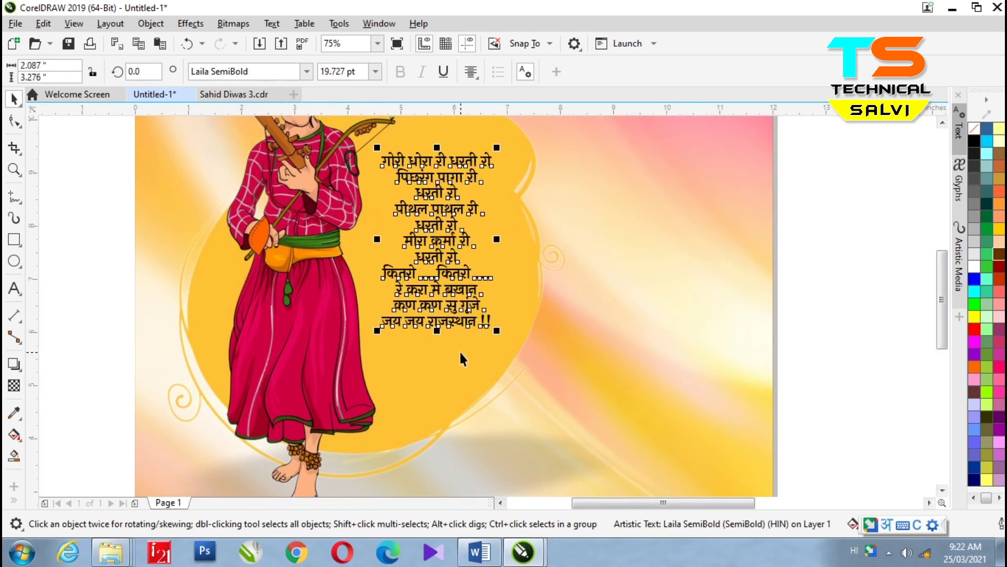
pyautogui.hotkey('ctrl', 'z')
pyautogui.moveTo(465, 330); pyautogui.dragTo(514, 334)
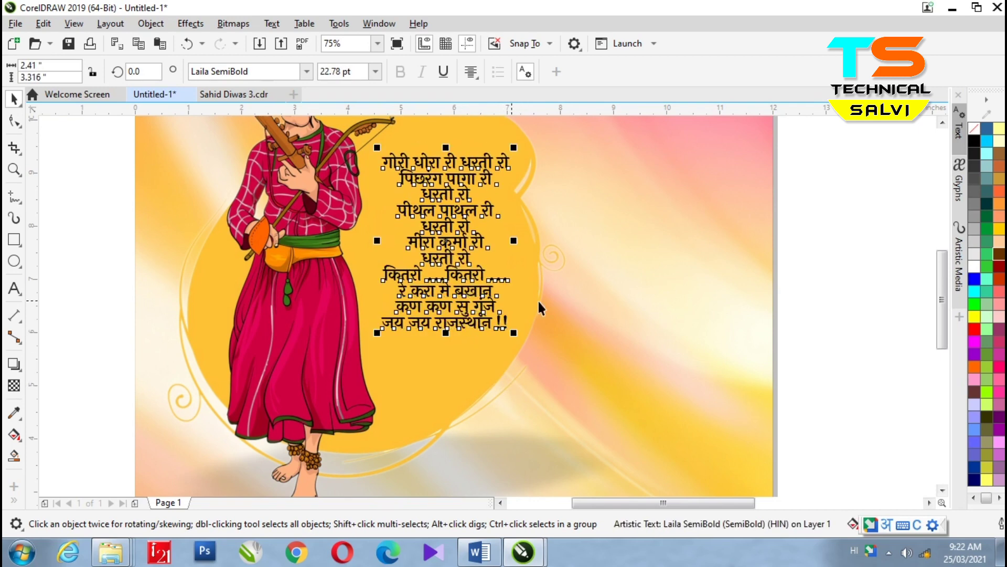
# Increase the verse's line spacing to 28.199 pt in the paragraph settings and deselect the text
pyautogui.click(959, 128)
pyautogui.click(818, 359)
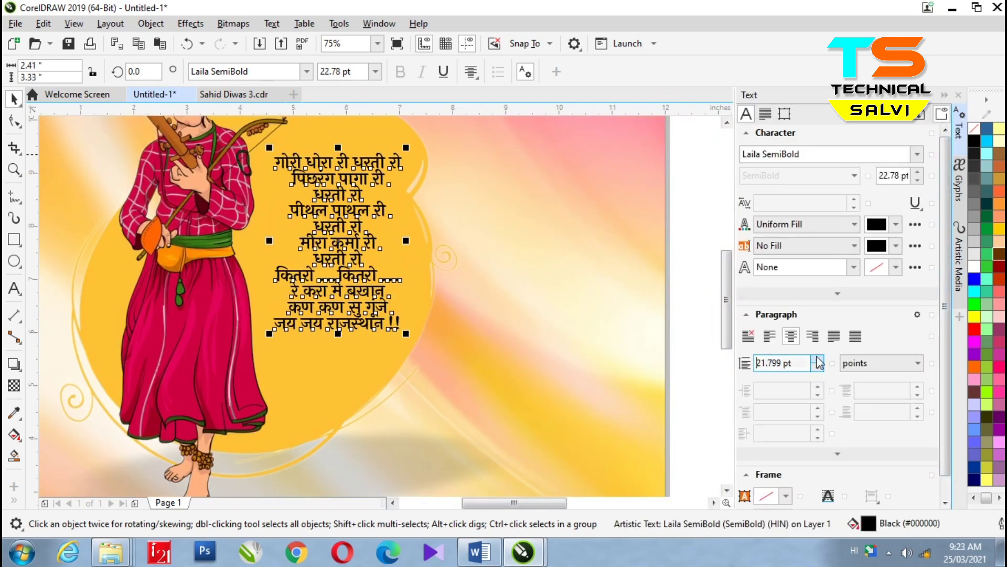
pyautogui.click(818, 359)
pyautogui.click(817, 359)
pyautogui.click(817, 359)
pyautogui.click(817, 359)
pyautogui.click(817, 359)
pyautogui.click(817, 359)
pyautogui.click(817, 359)
pyautogui.click(818, 359)
pyautogui.click(817, 359)
pyautogui.click(817, 359)
pyautogui.click(818, 359)
pyautogui.click(818, 359)
pyautogui.click(818, 359)
pyautogui.click(818, 359)
pyautogui.click(817, 359)
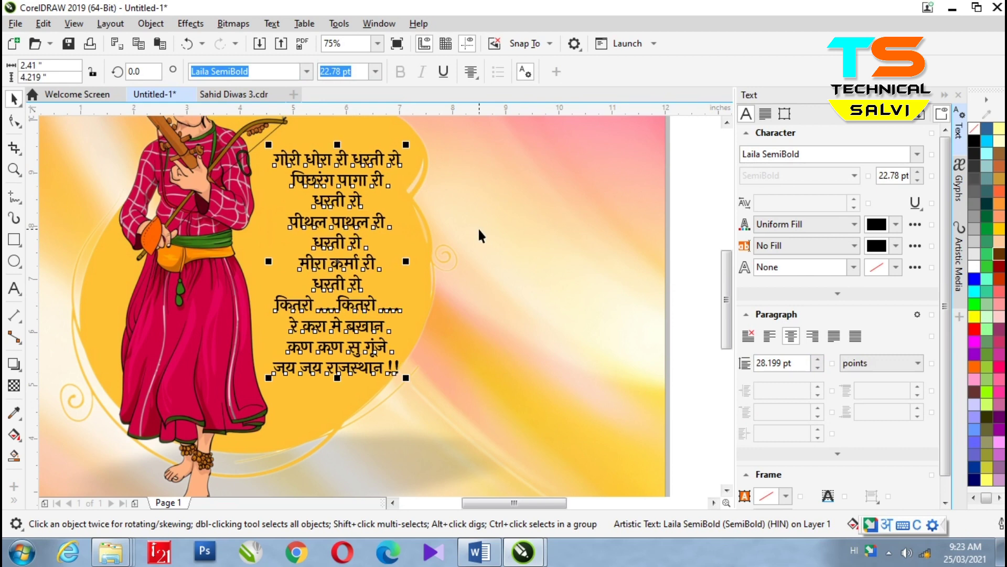
pyautogui.click(557, 265)
pyautogui.scroll(-1, 381, 319)
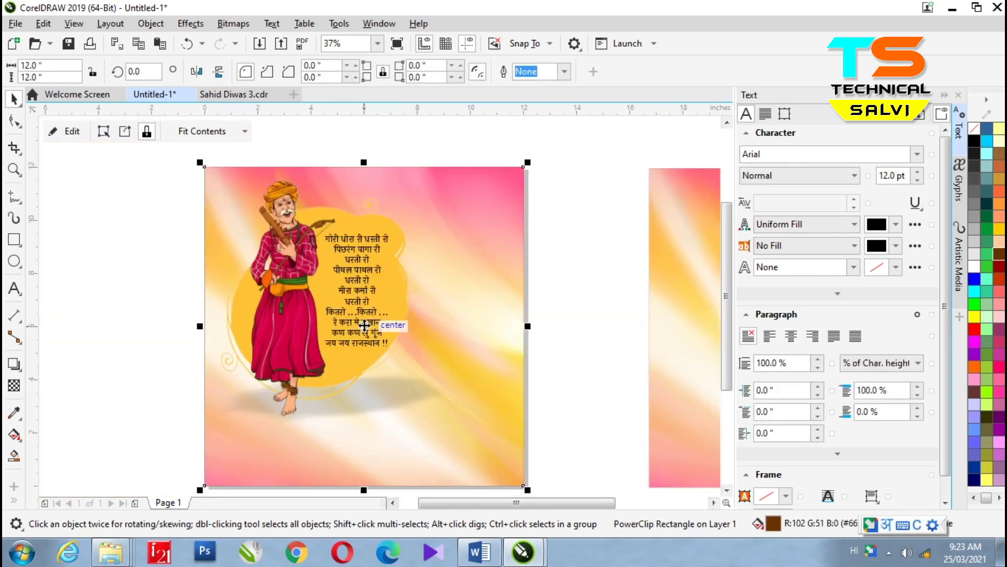
pyautogui.click(150, 252)
pyautogui.click(150, 253)
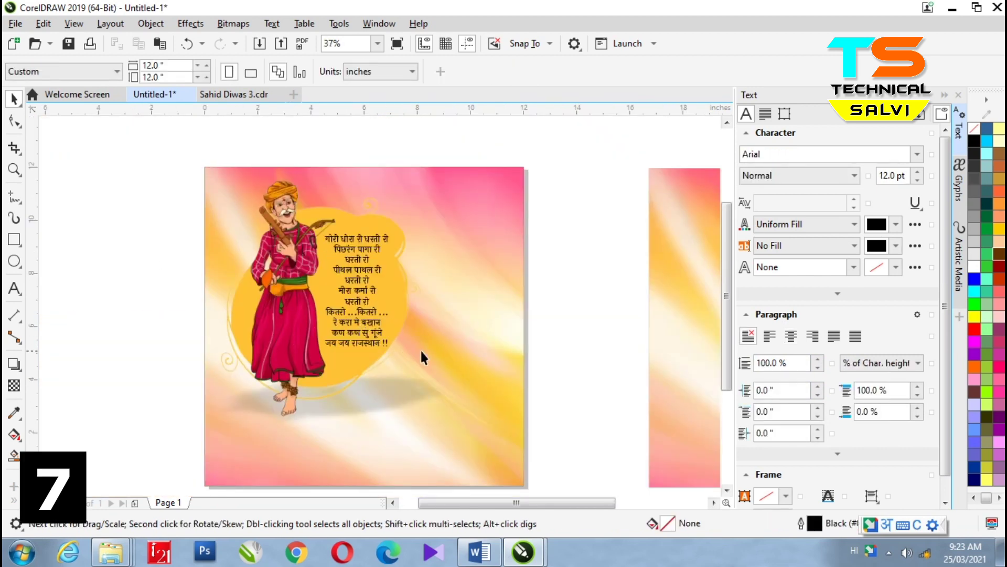
pyautogui.click(14, 288)
pyautogui.click(420, 201)
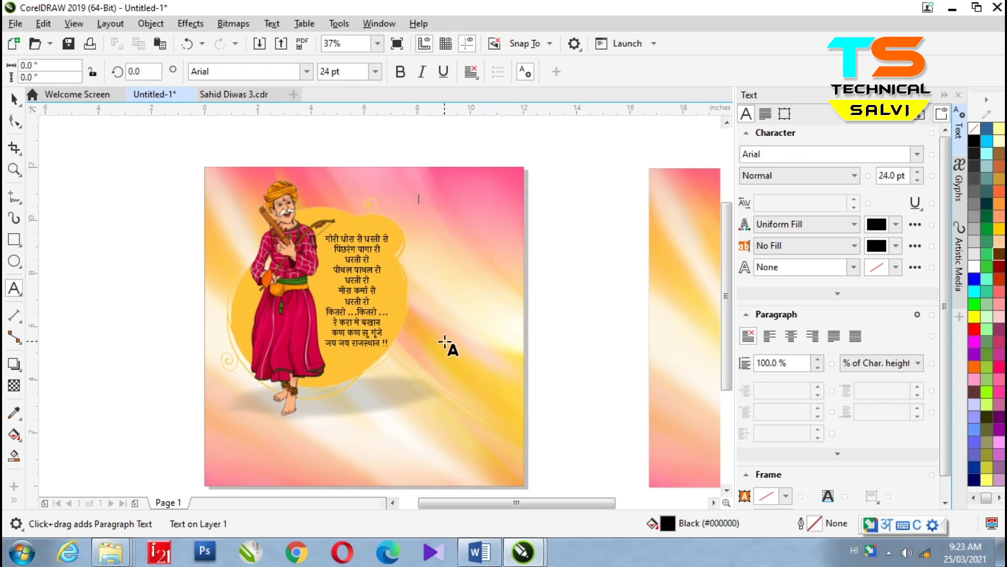
pyautogui.write('aapno')
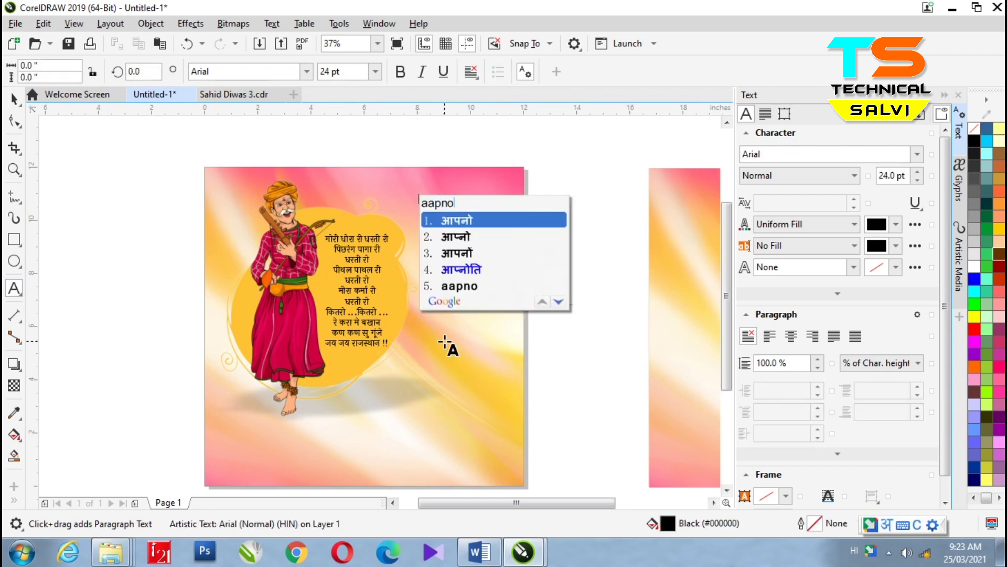
pyautogui.press('BackSpace')
pyautogui.press('BackSpace')
pyautogui.write('No')
pyautogui.press('BackSpace')
pyautogui.press('BackSpace')
pyautogui.press('BackSpace')
pyautogui.press('BackSpace')
pyautogui.press('BackSpace')
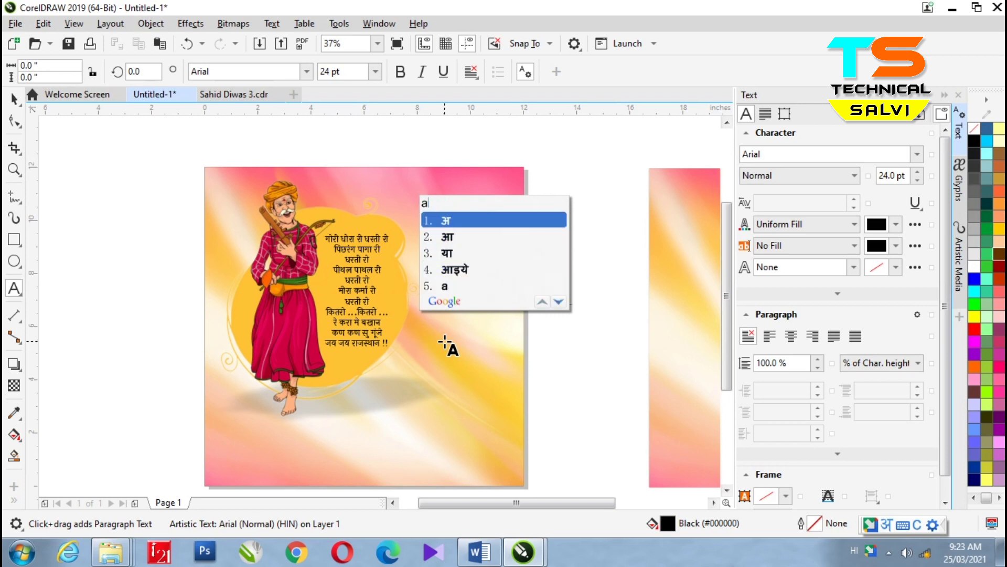
pyautogui.click(17, 100)
# Switch the keyboard input to English and add the text vki,ks near the poster's upper edge in the RAJ 02 font
pyautogui.click(855, 551)
pyautogui.click(877, 514)
pyautogui.click(14, 288)
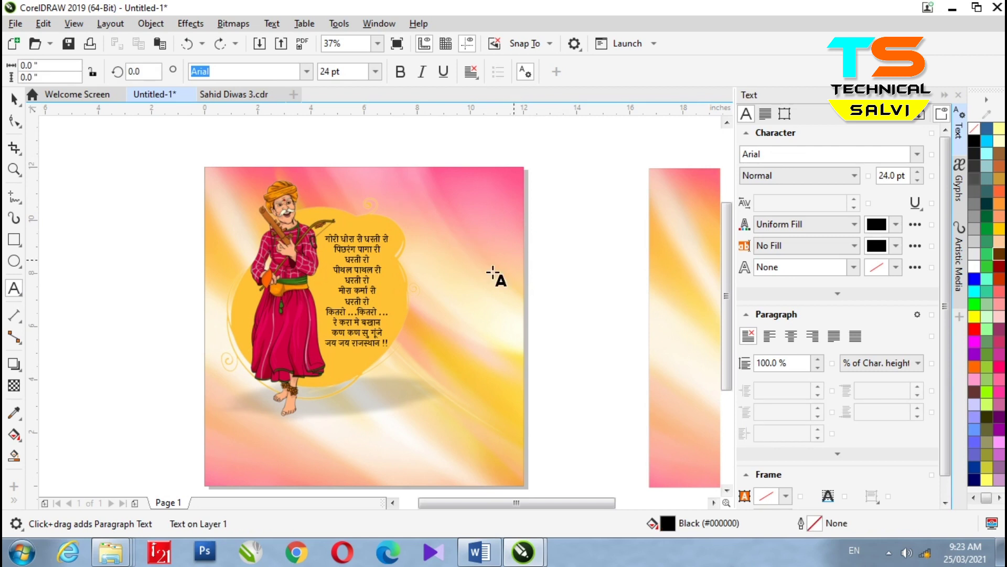
pyautogui.click(403, 195)
pyautogui.write('vki,ks')
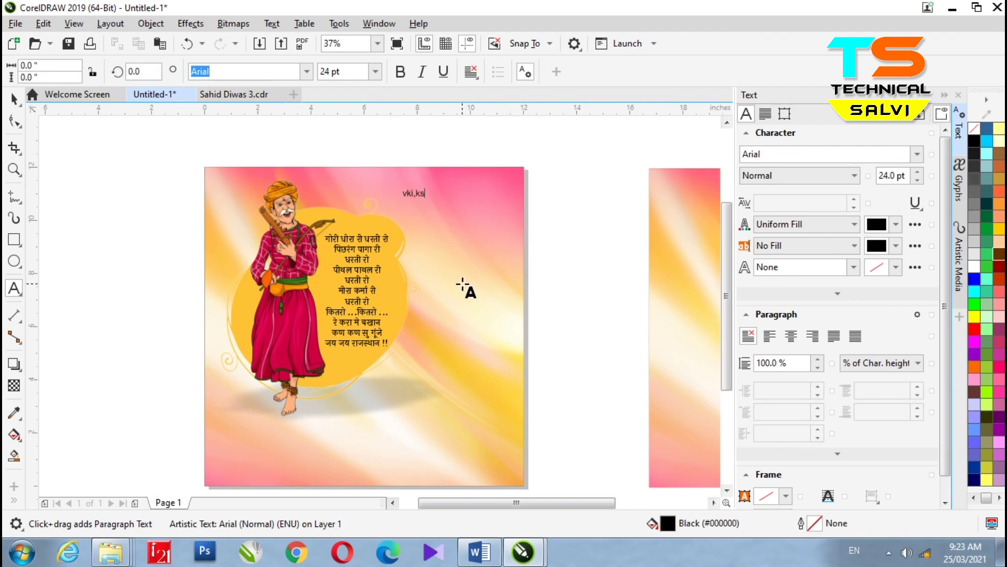
pyautogui.click(14, 99)
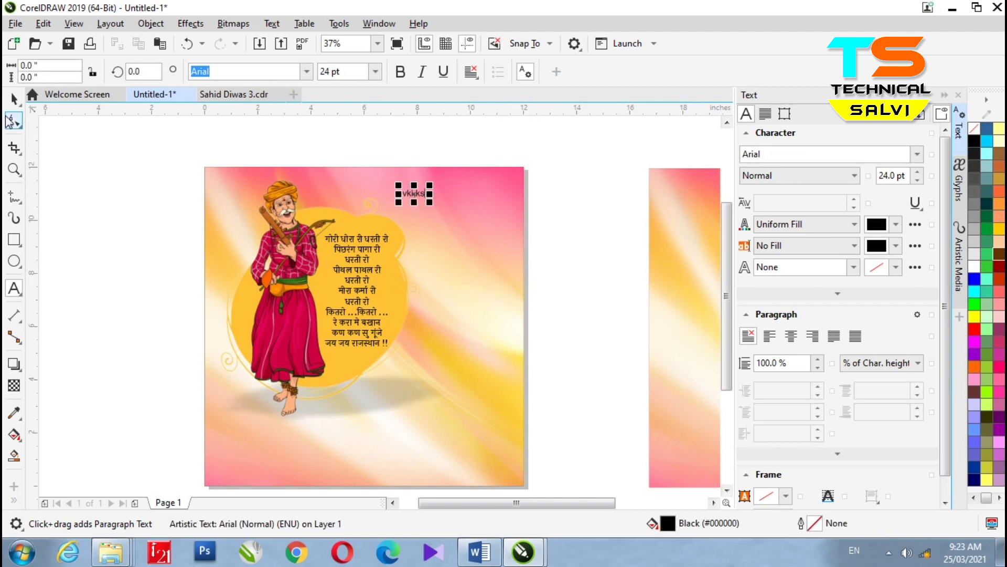
pyautogui.press('Return')
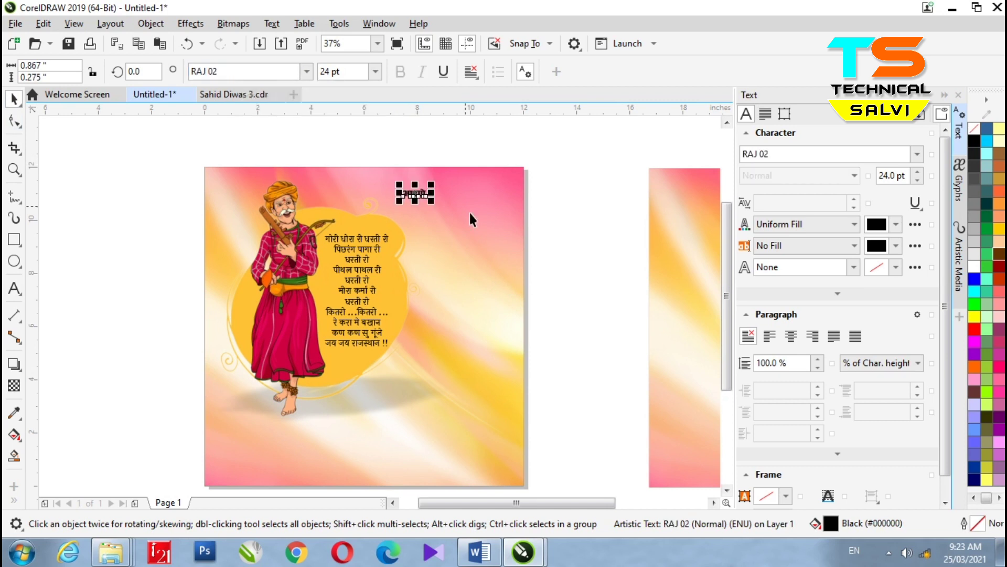
# Enlarge the new text to about 62.58 pt and correct its wording to आपणो राजस्थान
pyautogui.moveTo(429, 202); pyautogui.dragTo(467, 212)
pyautogui.click(451, 207)
pyautogui.press('BackSpace')
pyautogui.press('BackSpace')
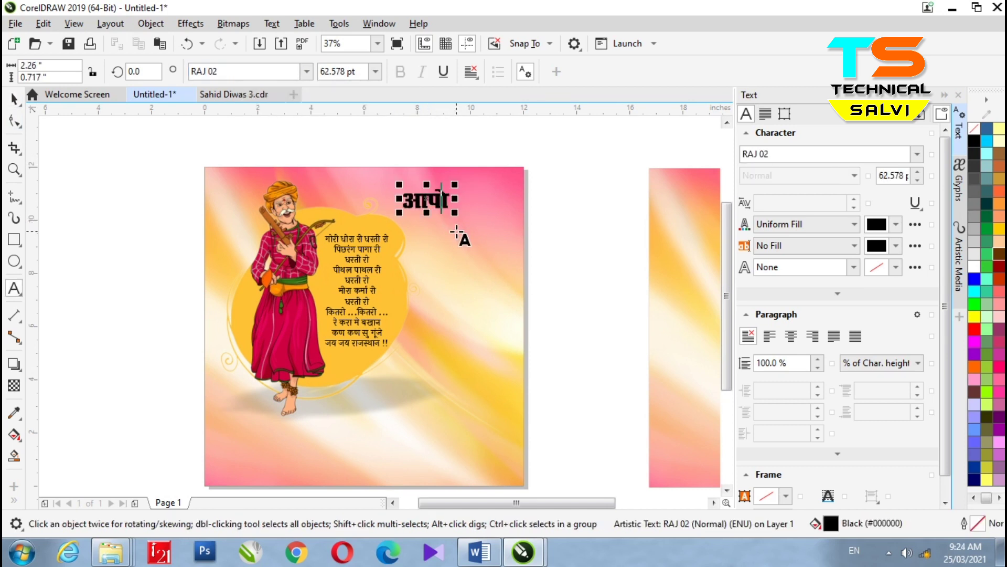
pyautogui.write('i/')
pyautogui.press('BackSpace')
pyautogui.write('.k')
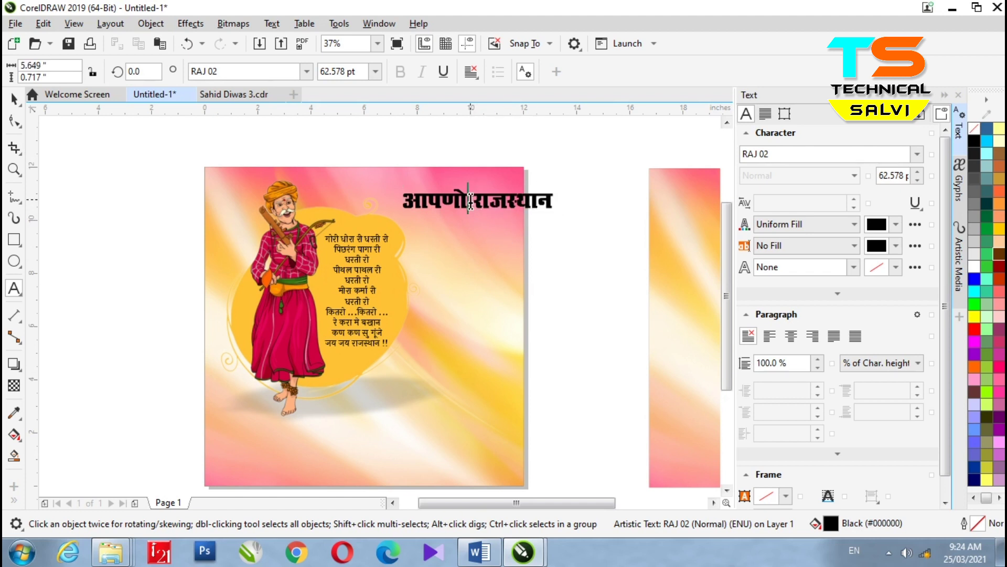
# Insert रंगीलो before राजस्थान in the title and break राजस्थान onto a second line
pyautogui.write('l')
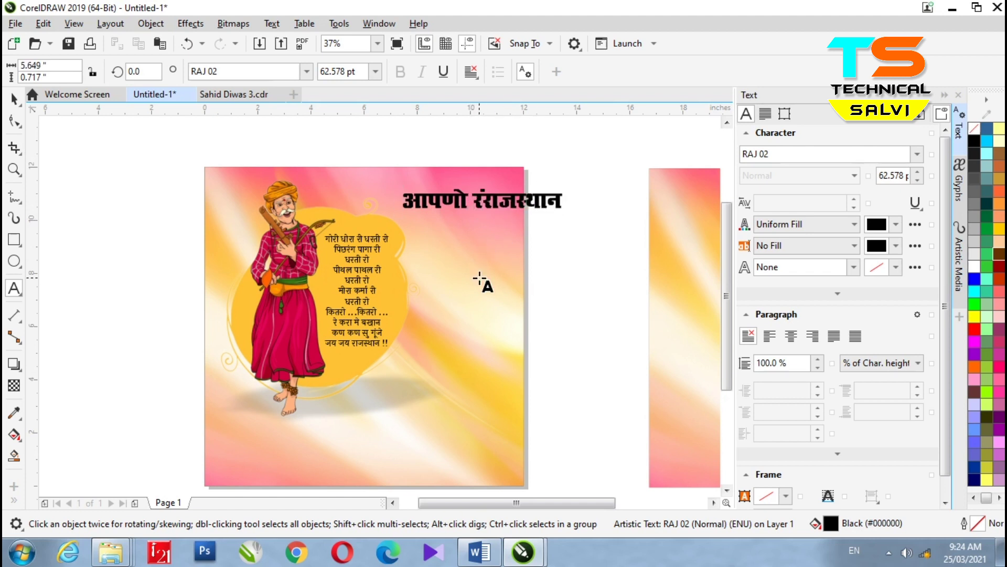
pyautogui.write('xhyk')
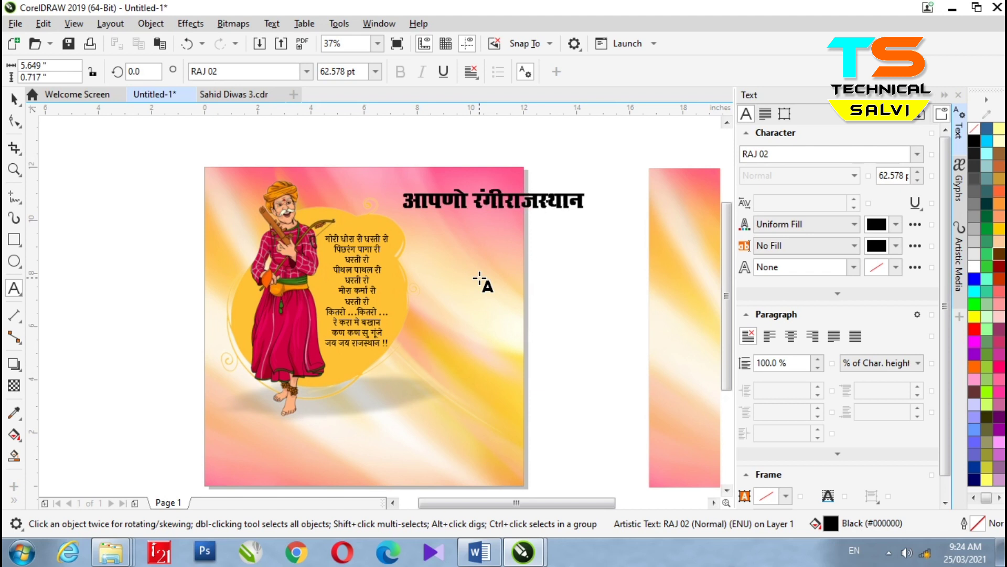
pyautogui.press('Return')
pyautogui.click(14, 98)
# Center-align the two-line title and scale it to about 38.9 pt beside the upper part of the verse
pyautogui.click(472, 72)
pyautogui.click(503, 122)
pyautogui.moveTo(536, 243); pyautogui.dragTo(500, 229)
pyautogui.moveTo(466, 197); pyautogui.dragTo(477, 243)
pyautogui.moveTo(512, 277); pyautogui.dragTo(498, 276)
pyautogui.moveTo(468, 243); pyautogui.dragTo(474, 227)
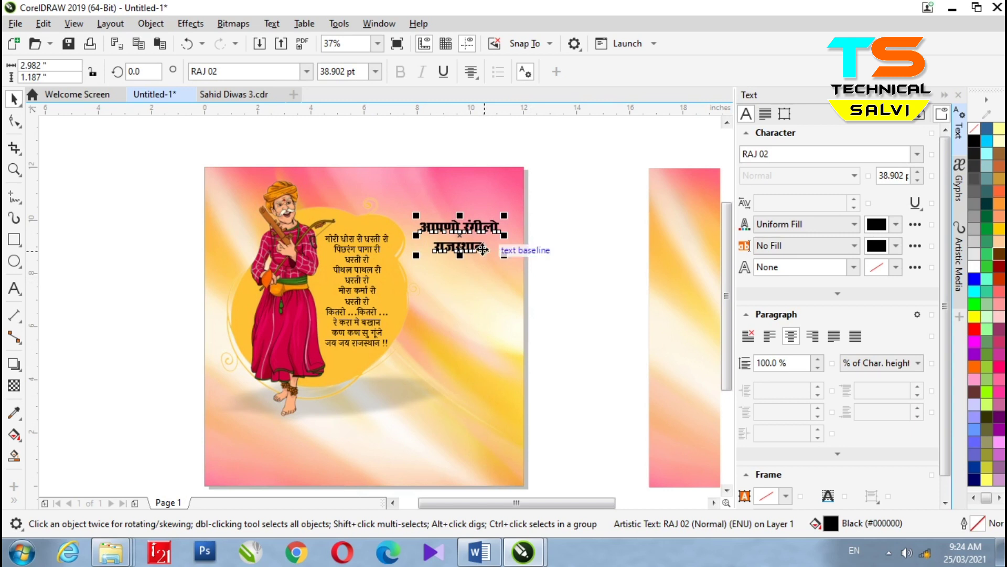
# Try several palette fills on the title, including dark red #990000 and red #FF0000
pyautogui.click(977, 338)
pyautogui.click(1002, 365)
pyautogui.click(999, 418)
pyautogui.click(999, 266)
pyautogui.click(631, 330)
pyautogui.click(469, 229)
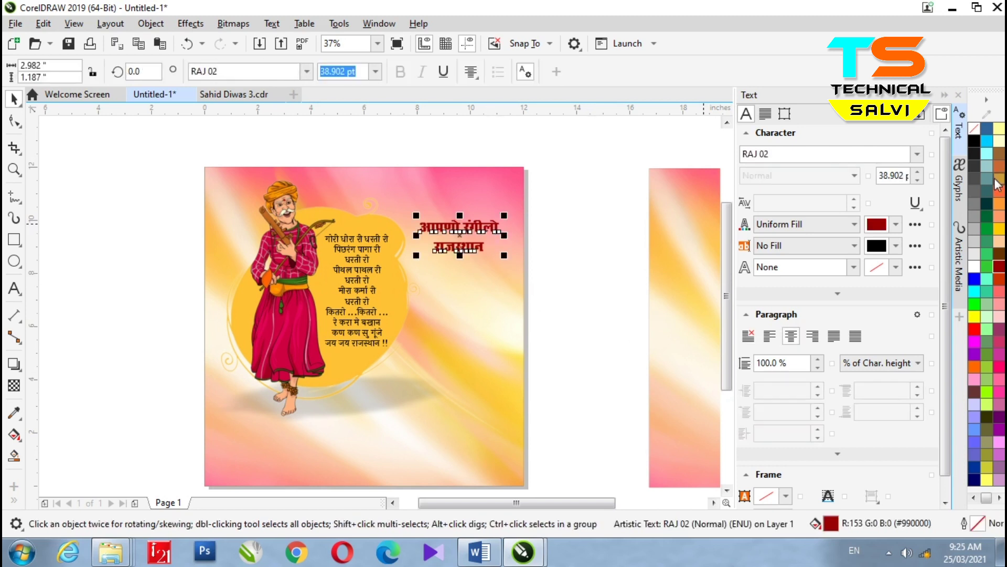
pyautogui.click(987, 141)
pyautogui.click(974, 143)
pyautogui.click(979, 328)
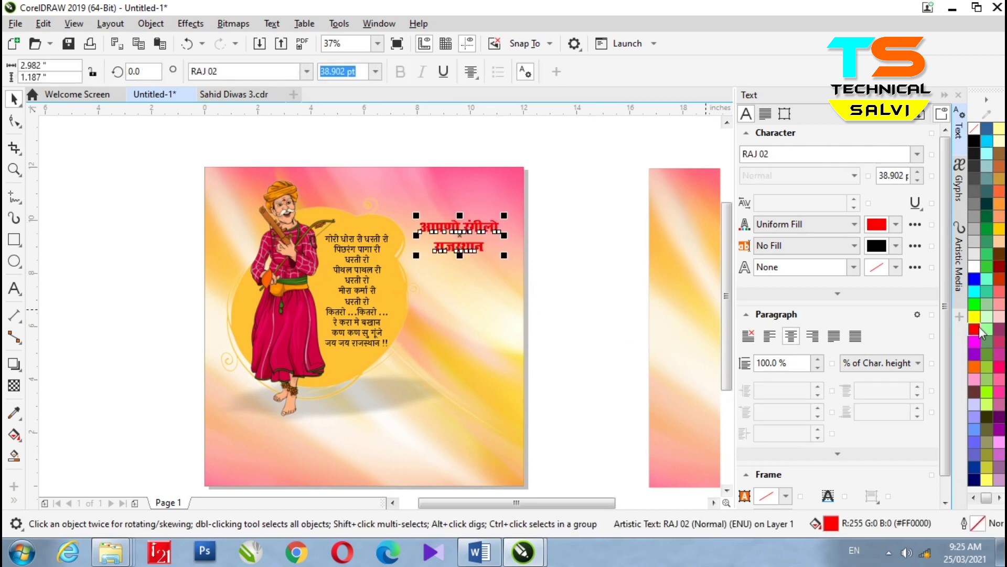
# Fill the title with dark purple #660066 and deselect it
pyautogui.click(1001, 350)
pyautogui.click(999, 415)
pyautogui.click(576, 244)
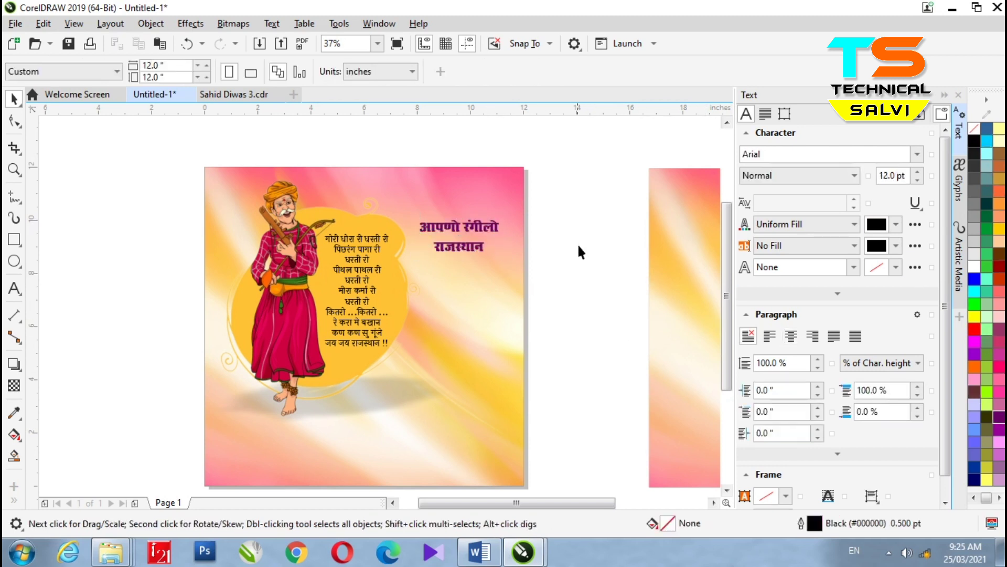
# Place a duplicate of the two-line title below the original
pyautogui.moveTo(469, 230); pyautogui.dragTo(462, 295)
pyautogui.rightClick(462, 296)
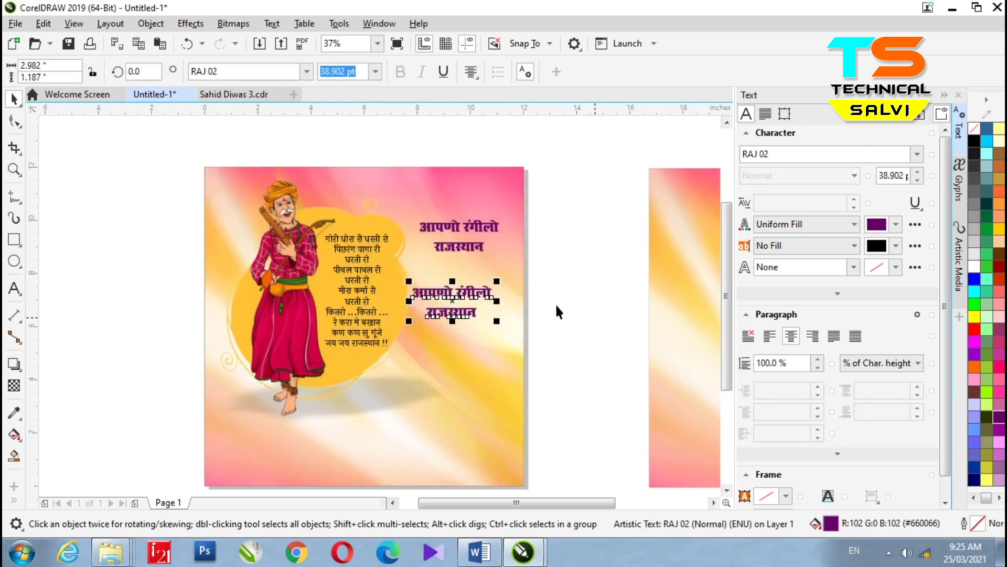
pyautogui.scroll(1, 487, 378)
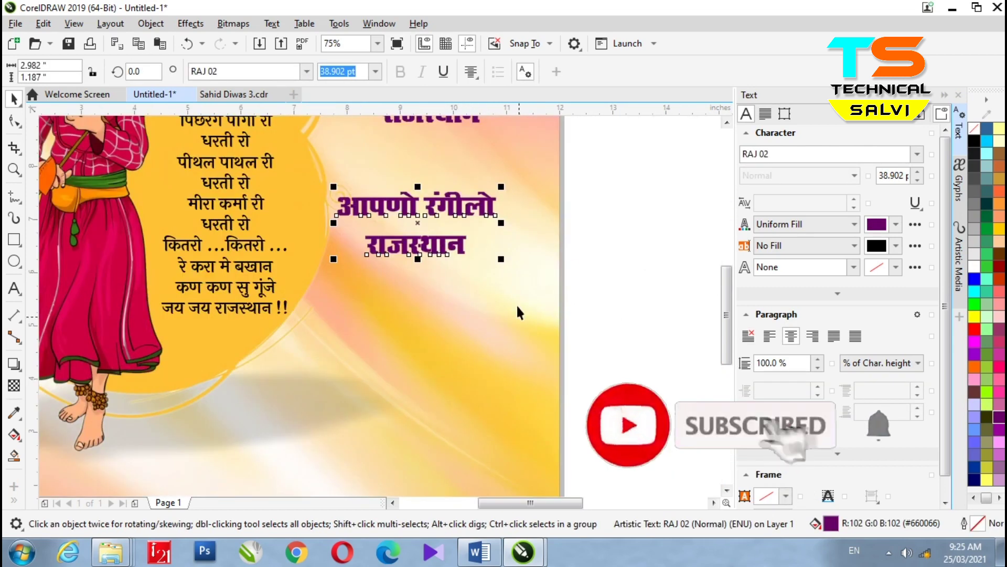
# Replace the duplicate's wording with the single line आप सभी प्रदेशवासीयों को
pyautogui.doubleClick(462, 244)
pyautogui.moveTo(462, 244); pyautogui.dragTo(287, 204)
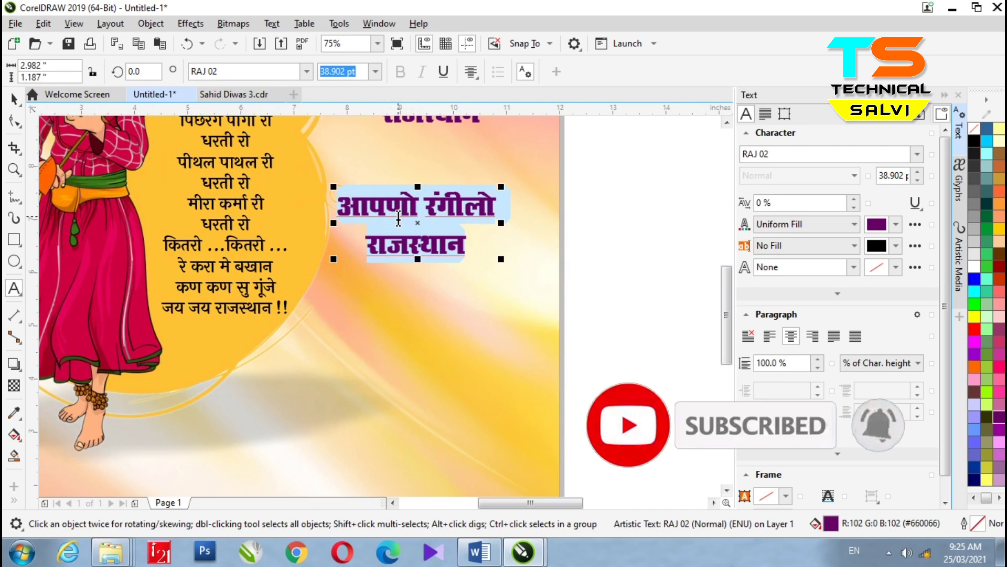
pyautogui.write('आा')
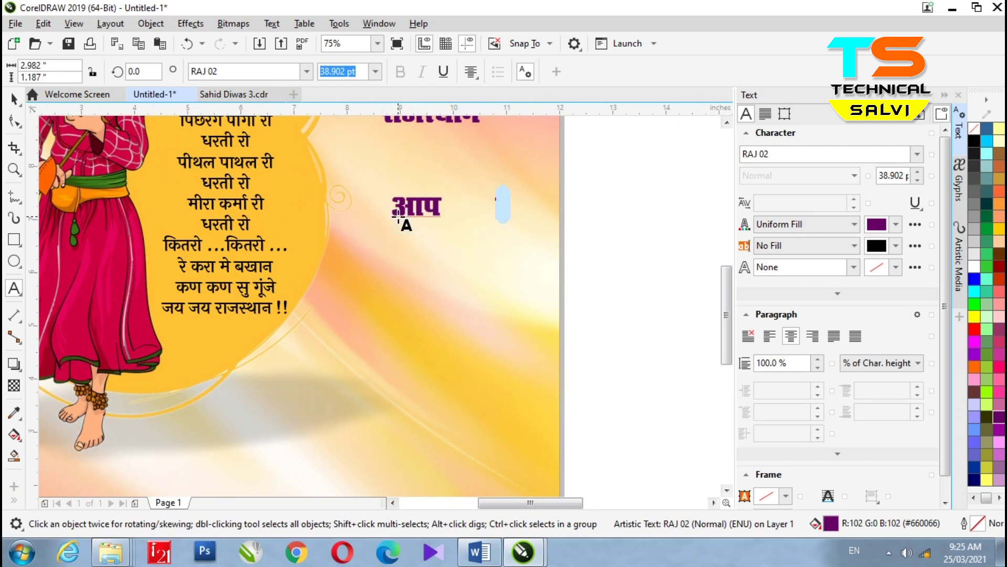
pyautogui.write(' lHkh i')
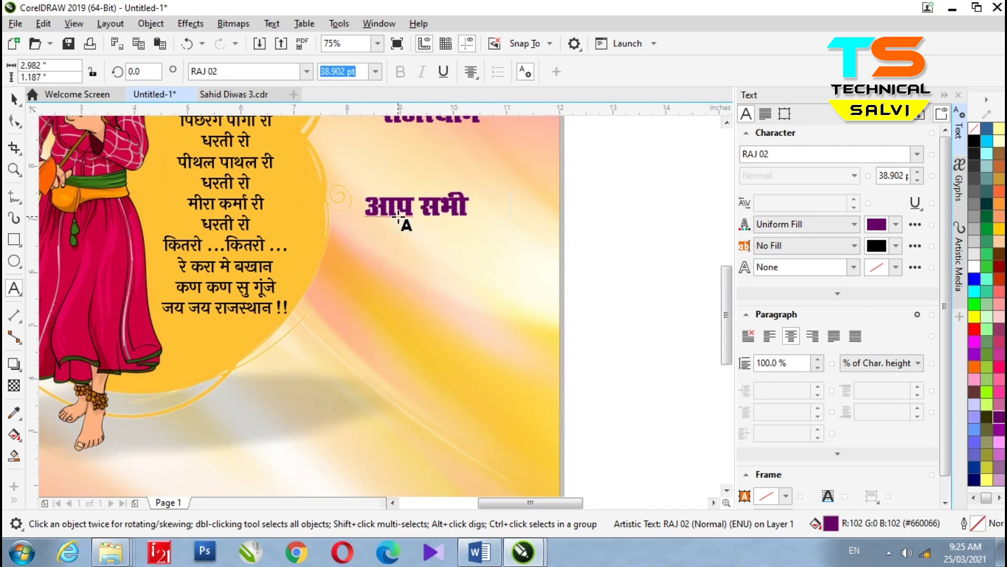
pyautogui.write('zns')
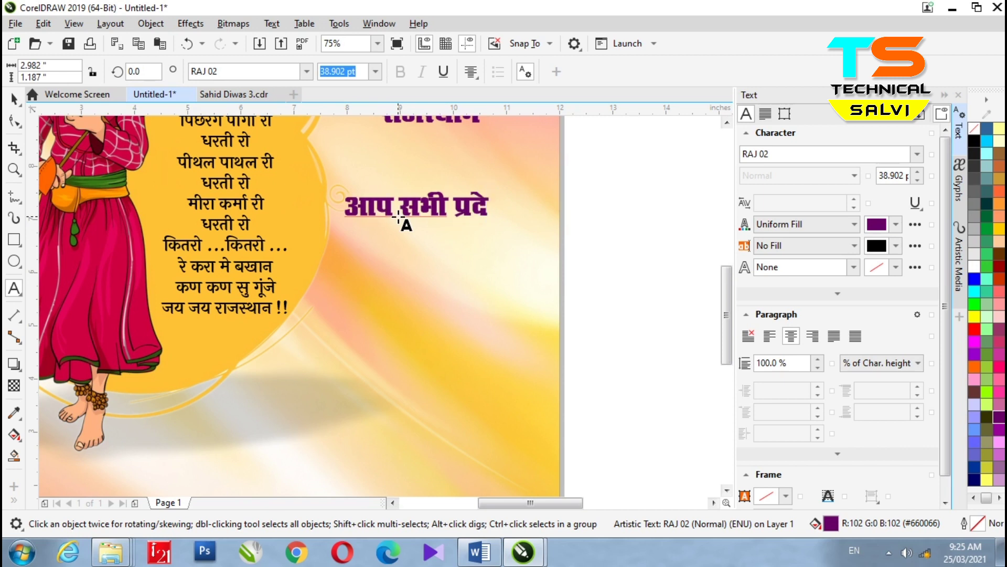
pyautogui.write("'okfl")
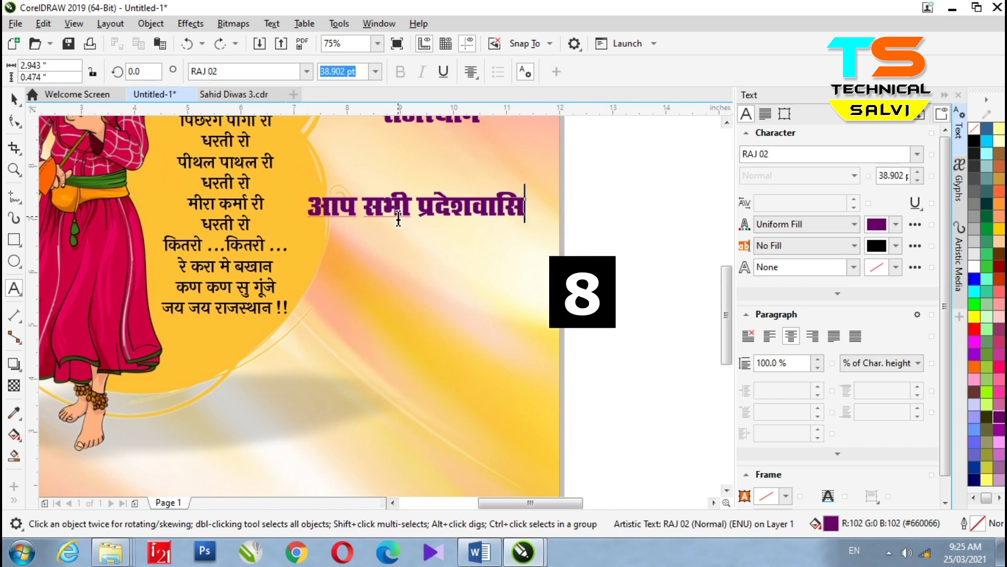
pyautogui.press('BackSpace')
pyautogui.press('BackSpace')
pyautogui.write('lh;')
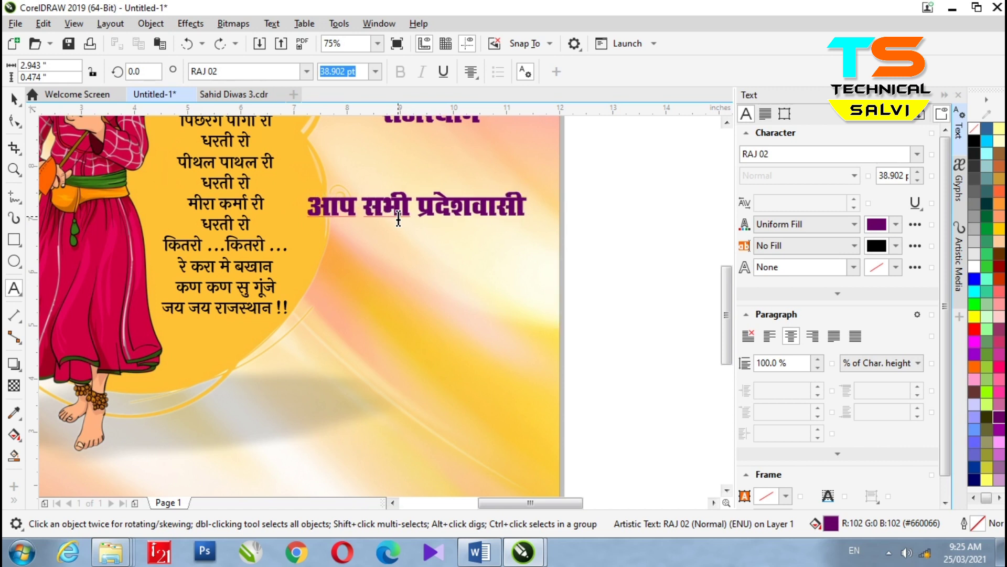
pyautogui.write('ks')
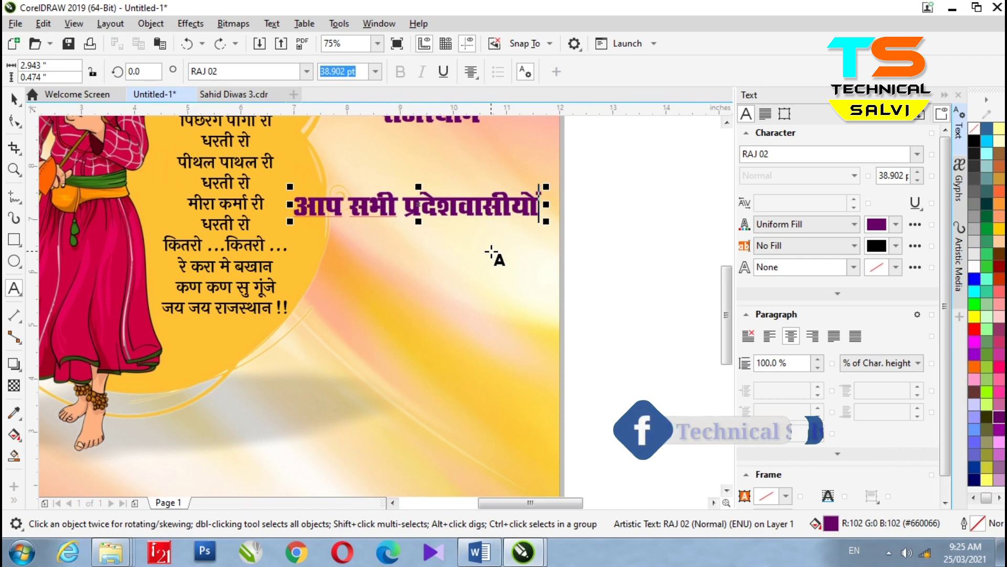
pyautogui.write(' dks')
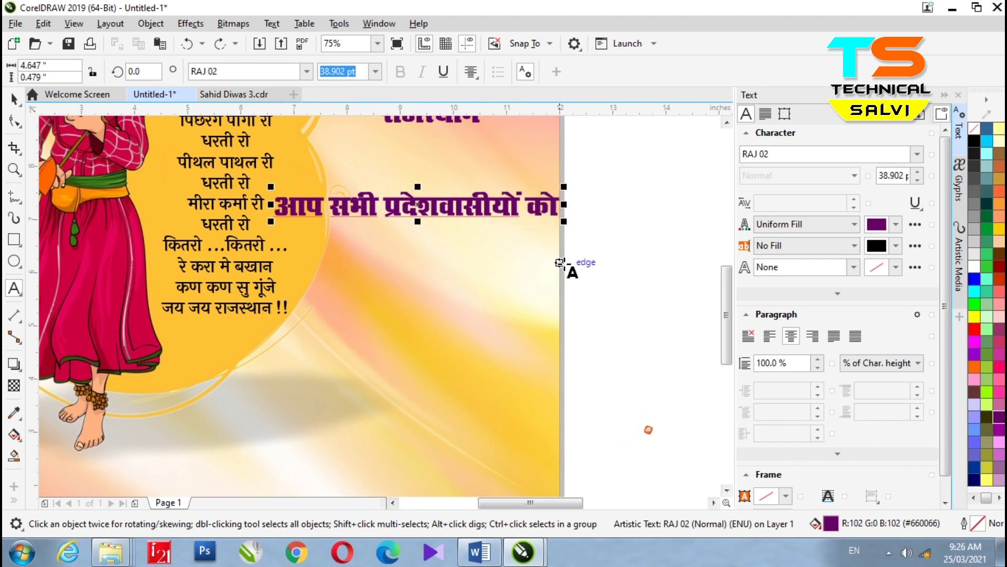
# Format the greeting line in RAJ 115 at about 32.07 pt with a green fill, positioned beneath the title
pyautogui.click(14, 99)
pyautogui.click(307, 72)
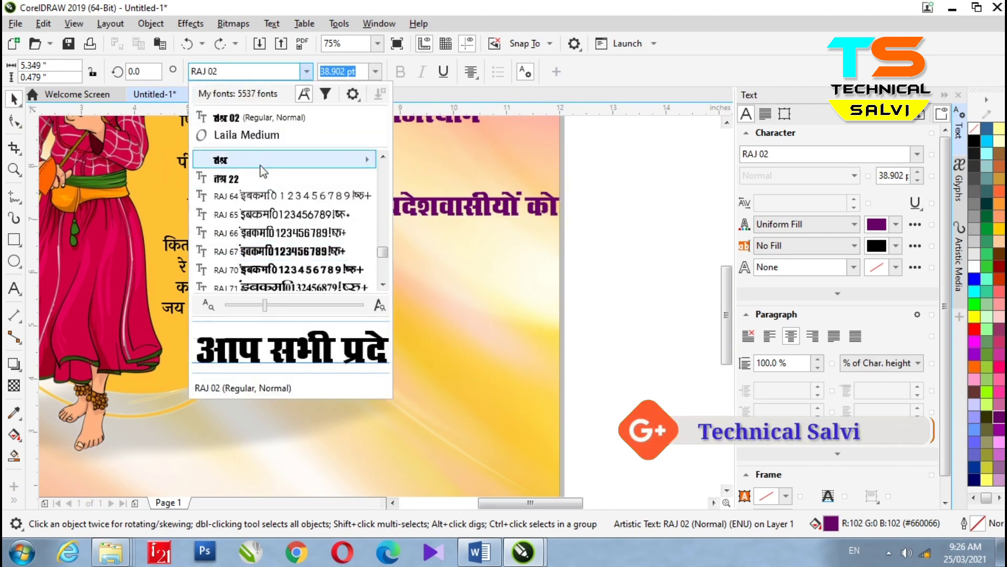
pyautogui.moveTo(262, 160)
pyautogui.click(450, 190)
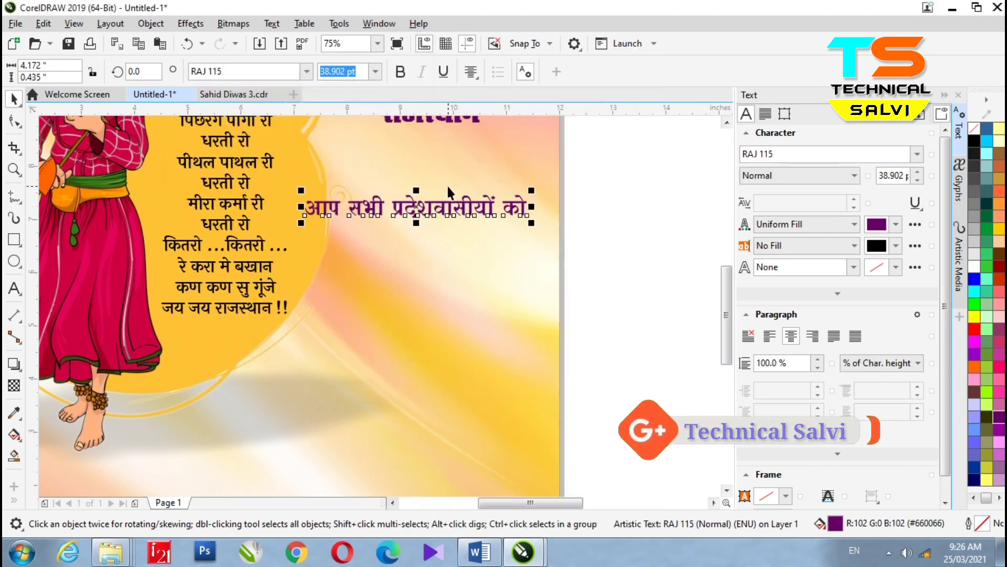
pyautogui.moveTo(446, 205); pyautogui.dragTo(489, 180)
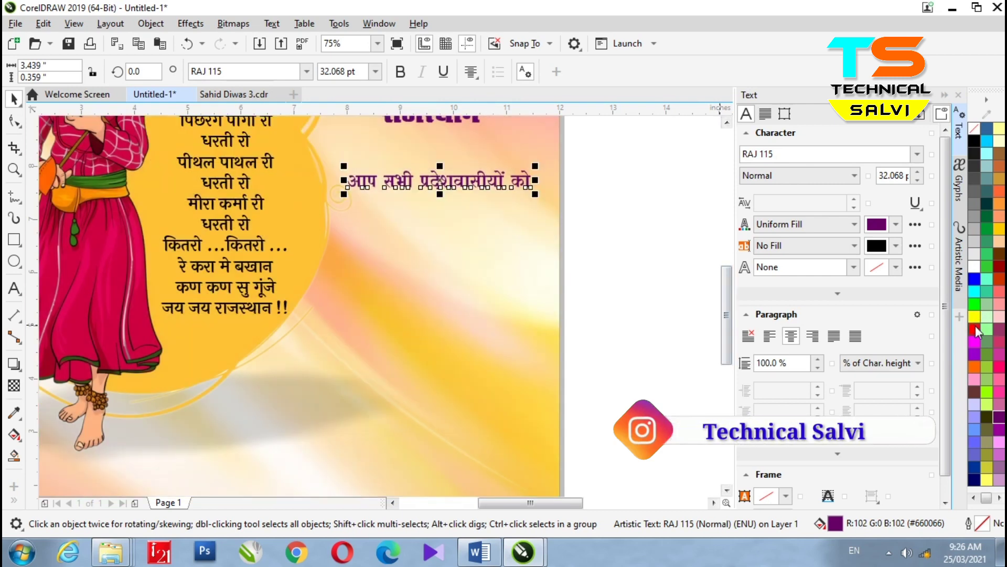
pyautogui.click(985, 232)
# Duplicate the purple title below the green greeting line and delete आपणो रंगीलो so only राजस्थान remains
pyautogui.moveTo(442, 122); pyautogui.dragTo(445, 284)
pyautogui.rightClick(445, 283)
pyautogui.press('F8')
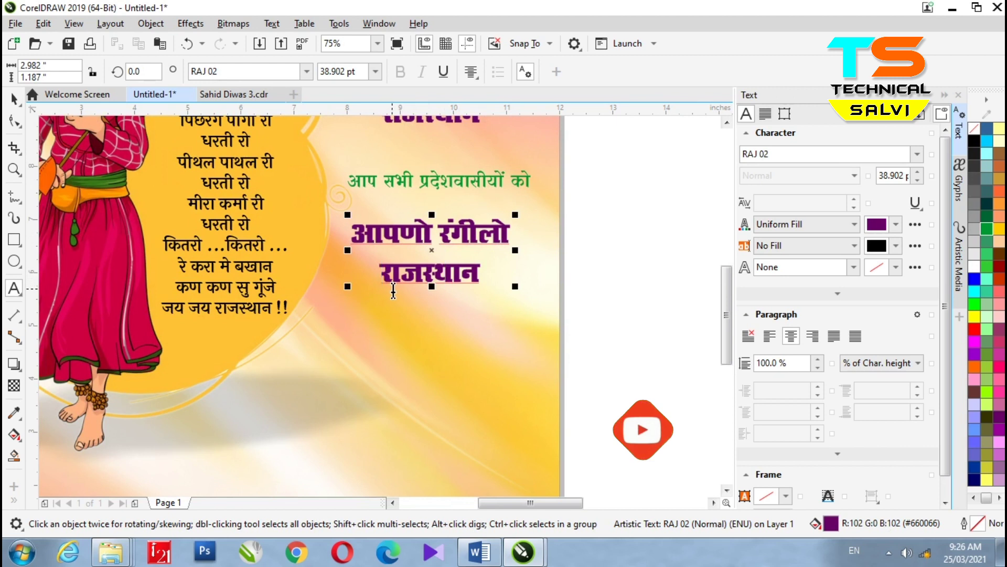
pyautogui.click(392, 292)
pyautogui.press('BackSpace')
pyautogui.press('BackSpace')
pyautogui.press('BackSpace')
pyautogui.press('BackSpace')
pyautogui.press('BackSpace')
pyautogui.press('BackSpace')
pyautogui.press('BackSpace')
pyautogui.press('BackSpace')
pyautogui.press('BackSpace')
pyautogui.press('BackSpace')
pyautogui.press('BackSpace')
pyautogui.press('BackSpace')
# Add स्थापना दिवस as a second line under राजस्थान in the duplicated title
pyautogui.press('End')
pyautogui.press('Return')
pyautogui.write('LFkkk')
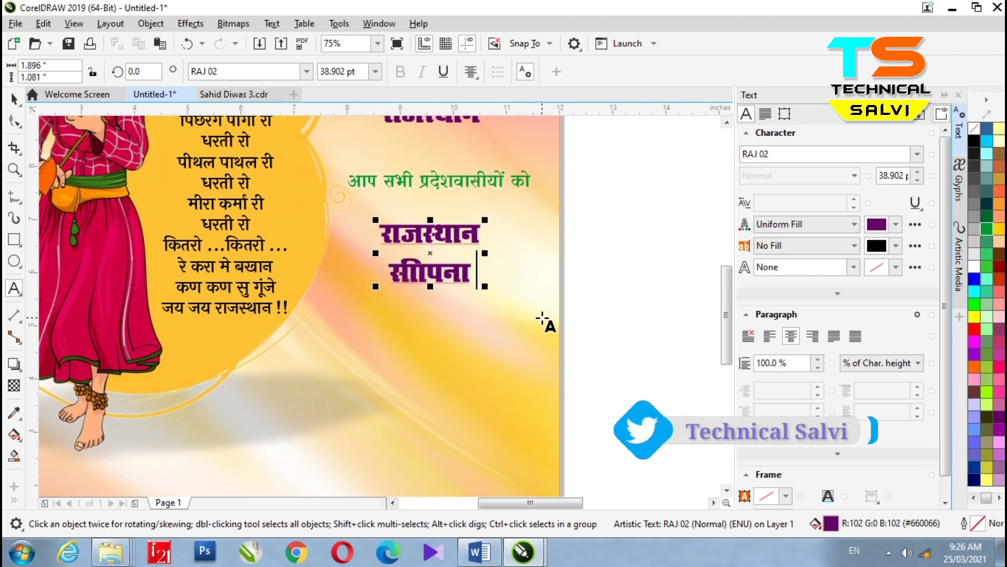
pyautogui.write(' fnol')
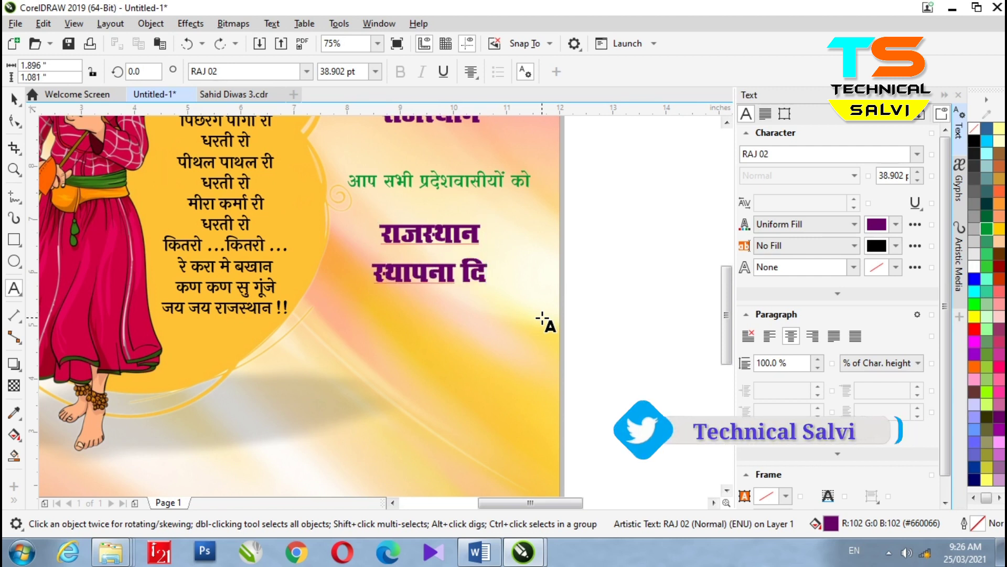
pyautogui.press('F10')
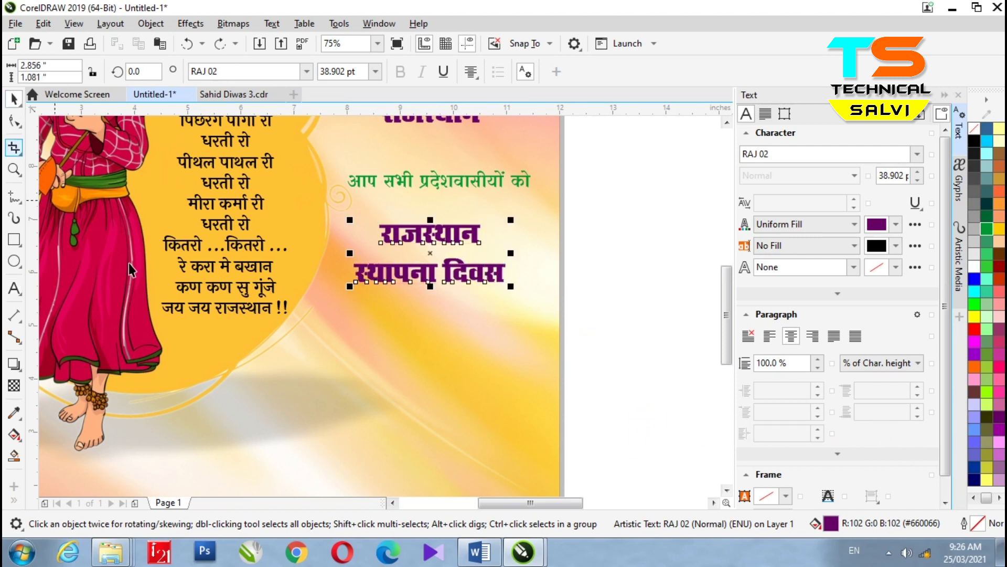
# Fill राजस्थान स्थापना दिवस with red #FF0000 and give it a thick white outline
pyautogui.click(976, 330)
pyautogui.rightClick(976, 268)
pyautogui.press('F12')
pyautogui.click(412, 219)
pyautogui.click(389, 278)
pyautogui.click(616, 381)
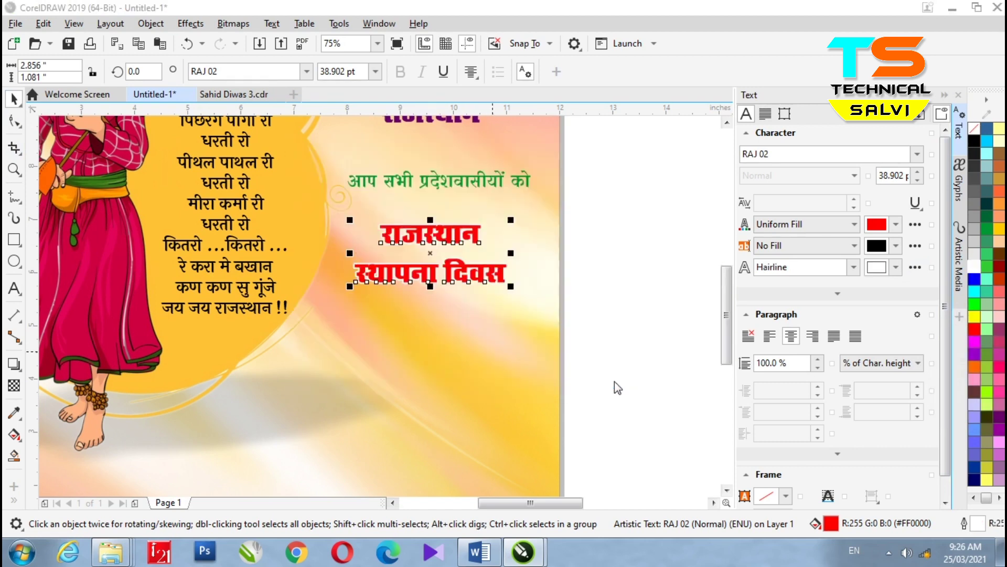
# Enlarge राजस्थान स्थापना दिवस to about 51.05 pt and reduce its line spacing to 87% of character height
pyautogui.moveTo(509, 287); pyautogui.dragTo(558, 304)
pyautogui.click(819, 371)
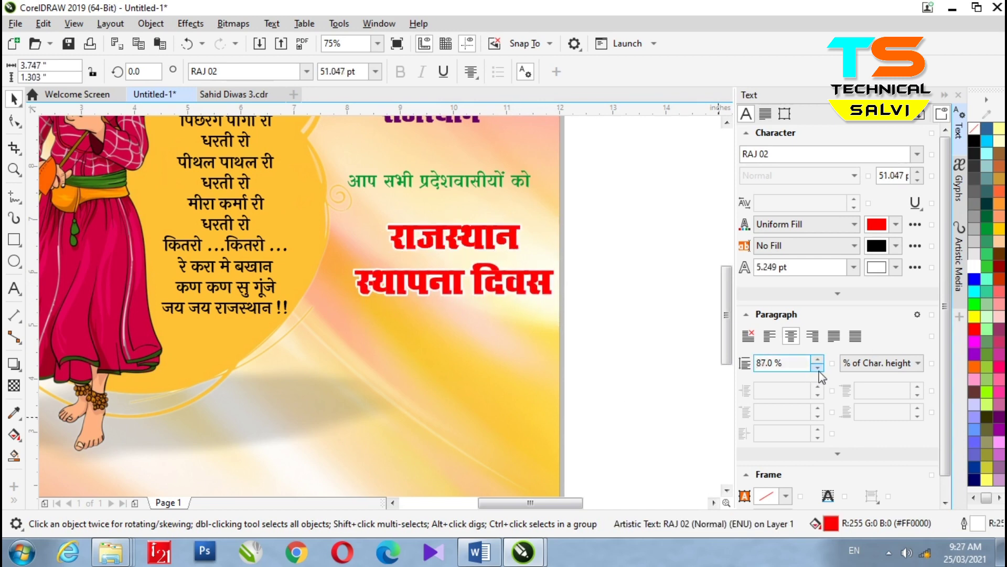
# Move the red राजस्थान स्थापना दिवस title closer beneath the green greeting line and enlarge it slightly
pyautogui.moveTo(475, 276); pyautogui.dragTo(456, 257)
pyautogui.moveTo(543, 280); pyautogui.dragTo(552, 287)
pyautogui.press('Escape')
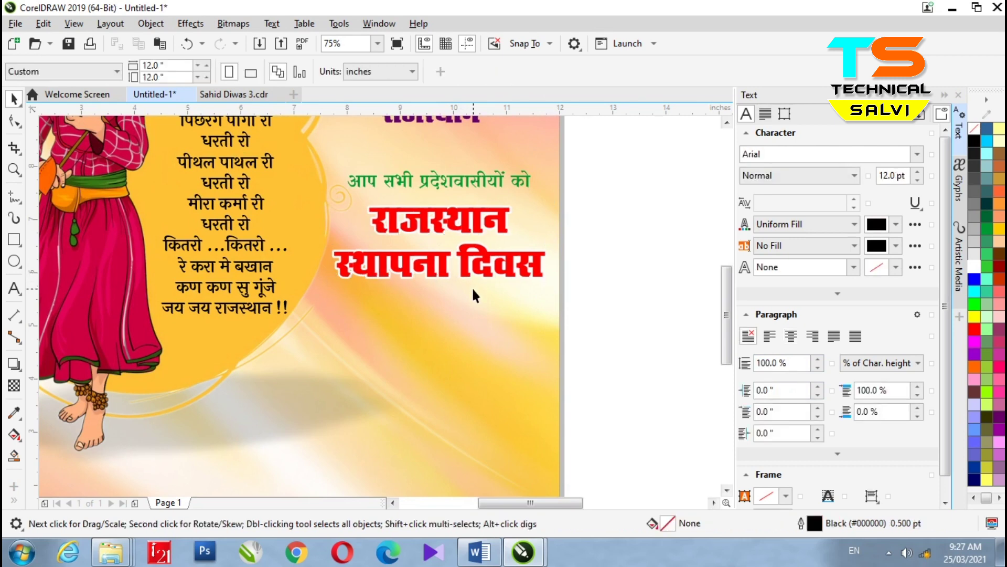
# Edit the background's PowerClip contents, shift the musician and orange shape artwork left, and finish editing
pyautogui.scroll(-1, 475, 290)
pyautogui.click(234, 270)
pyautogui.doubleClick(232, 268)
pyautogui.click(311, 309)
pyautogui.press('Left')
pyautogui.press('Left')
pyautogui.press('Left')
pyautogui.press('Left')
pyautogui.press('Left')
pyautogui.press('Left')
pyautogui.press('Left')
pyautogui.press('Left')
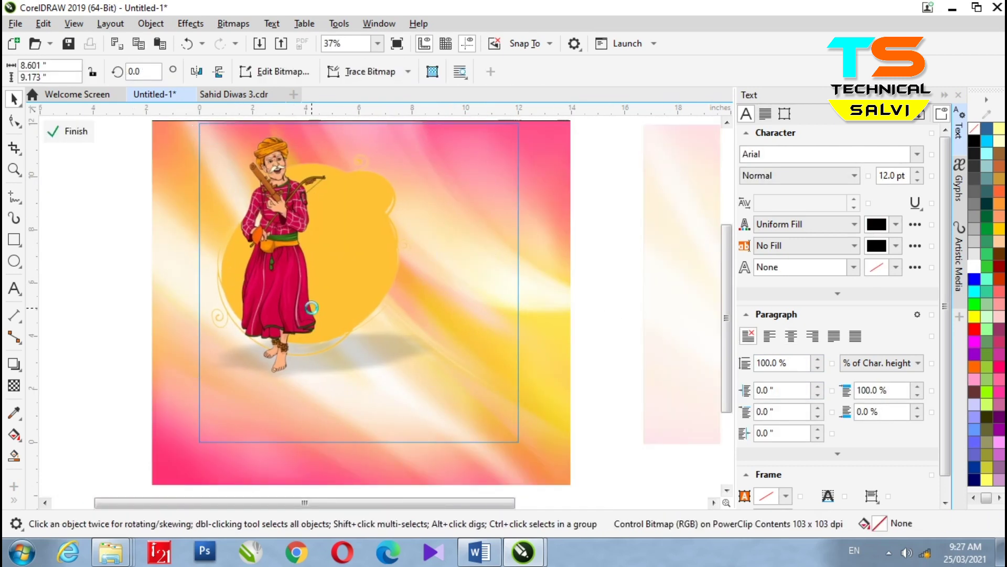
pyautogui.moveTo(312, 308); pyautogui.dragTo(309, 307)
pyautogui.click(74, 131)
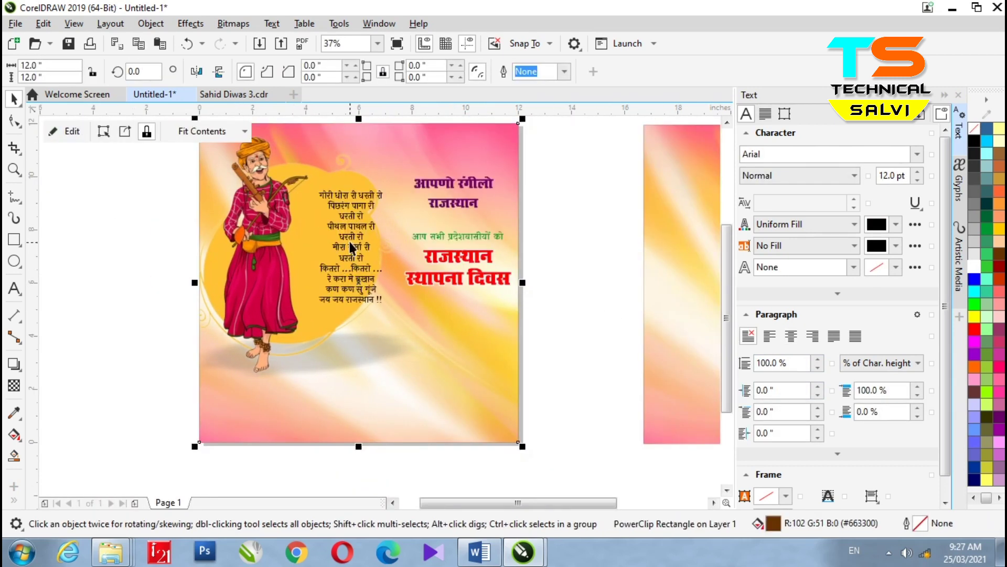
# Shift the black Hindi verse left on the orange shape, closer to the musician
pyautogui.click(349, 257)
pyautogui.scroll(2, 306, 265)
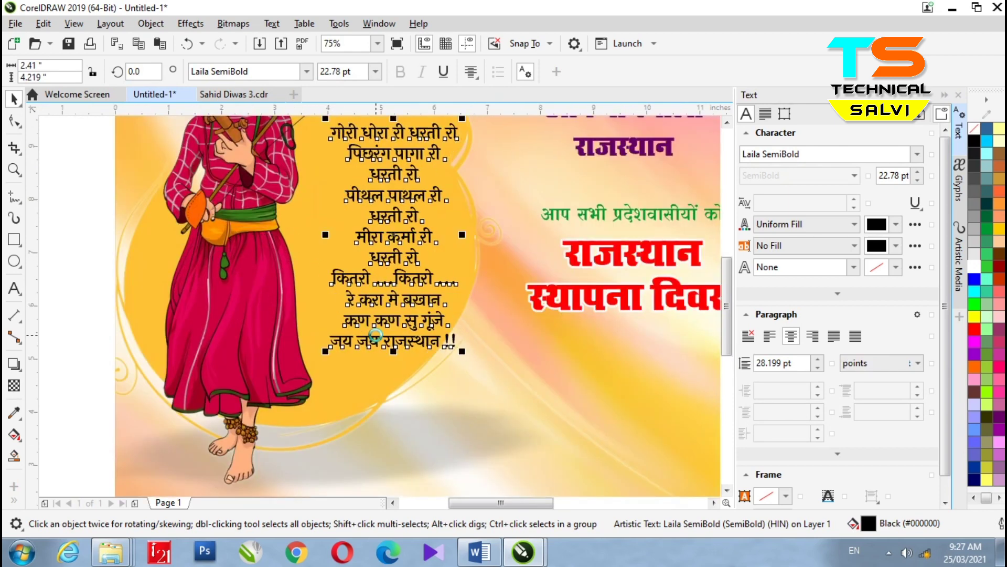
pyautogui.press('Escape')
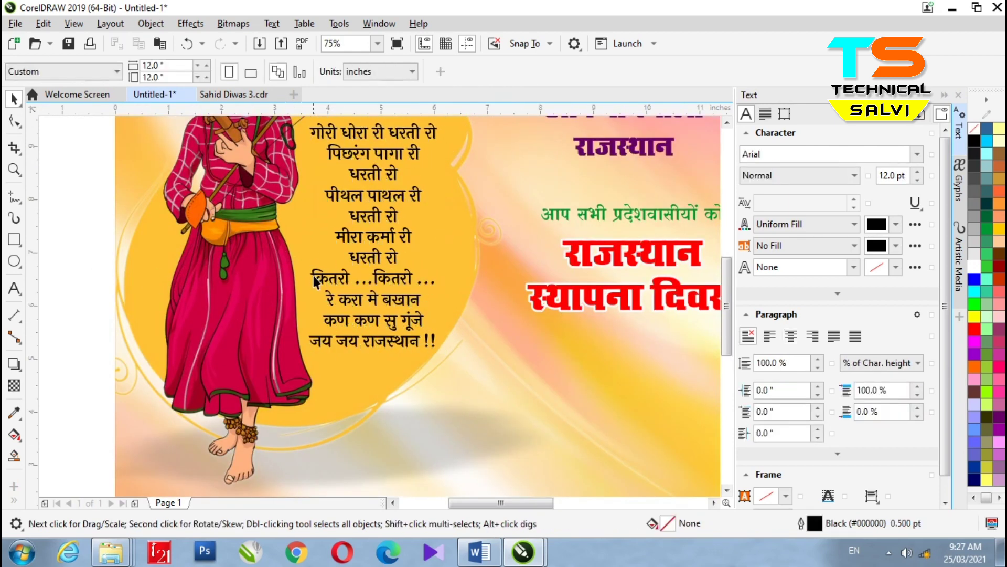
# Reposition the purple आपणो रंगीलो राजस्थान title and set its font to RAJ 35
pyautogui.scroll(-2, 510, 206)
pyautogui.scroll(2, 458, 178)
pyautogui.moveTo(510, 253); pyautogui.dragTo(491, 253)
pyautogui.click(307, 71)
pyautogui.moveTo(284, 179)
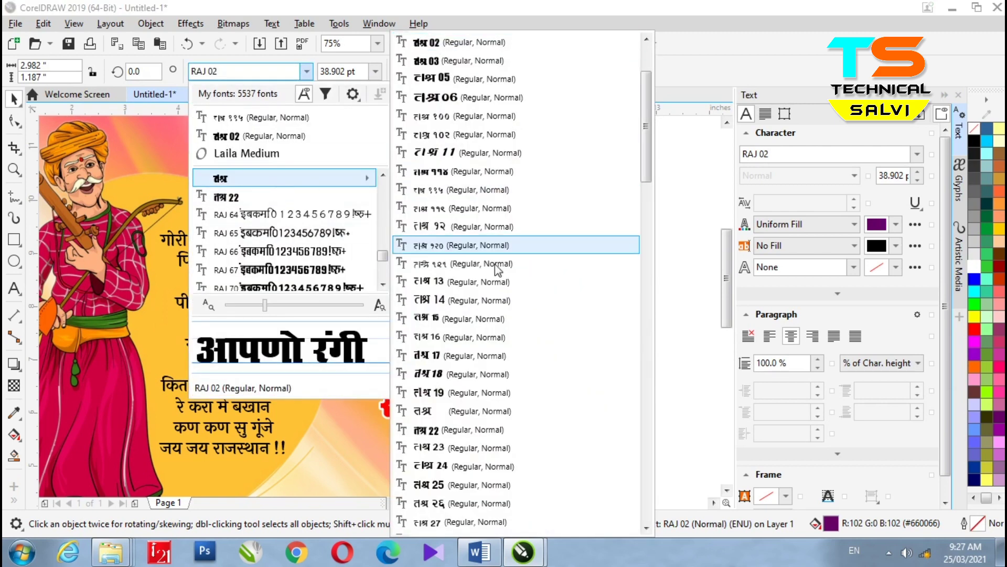
pyautogui.scroll(-4, 480, 324)
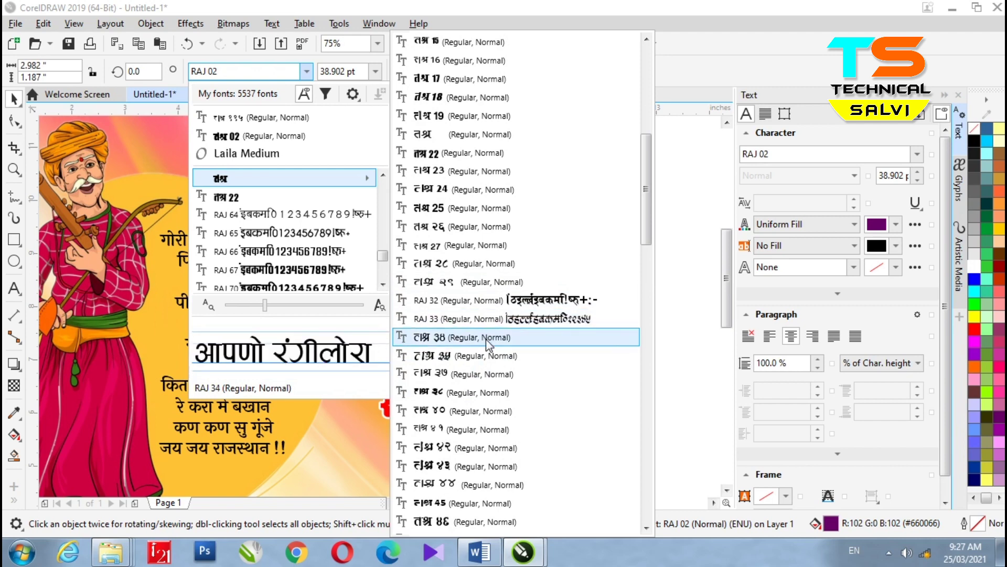
pyautogui.click(487, 356)
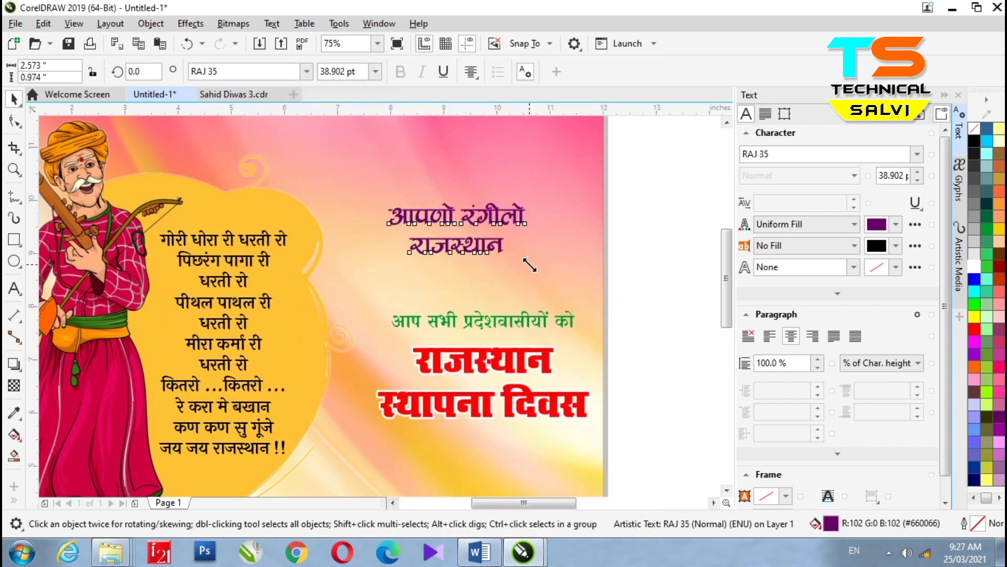
pyautogui.moveTo(478, 215); pyautogui.dragTo(480, 211)
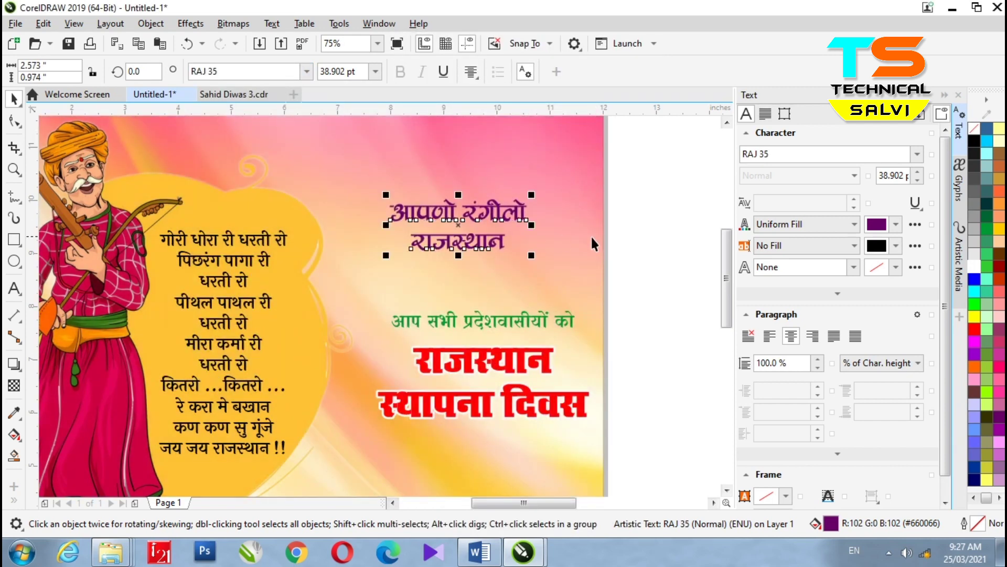
pyautogui.click(627, 239)
# Try yellow, lime green #99FF00 and dark red #990000 fills on the आपणो रंगीलो राजस्थान title
pyautogui.click(510, 249)
pyautogui.click(499, 242)
pyautogui.click(974, 317)
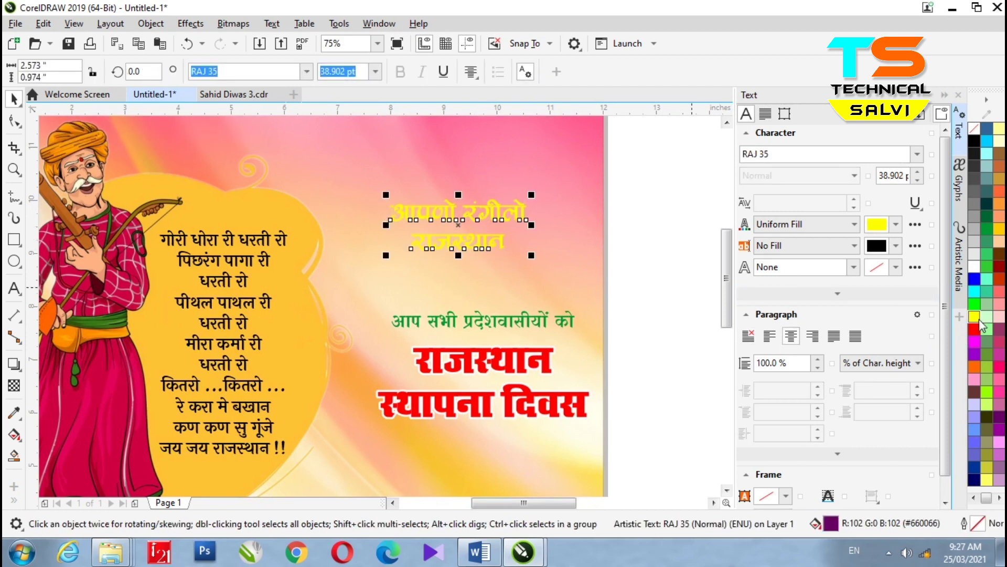
pyautogui.click(974, 267)
pyautogui.click(986, 400)
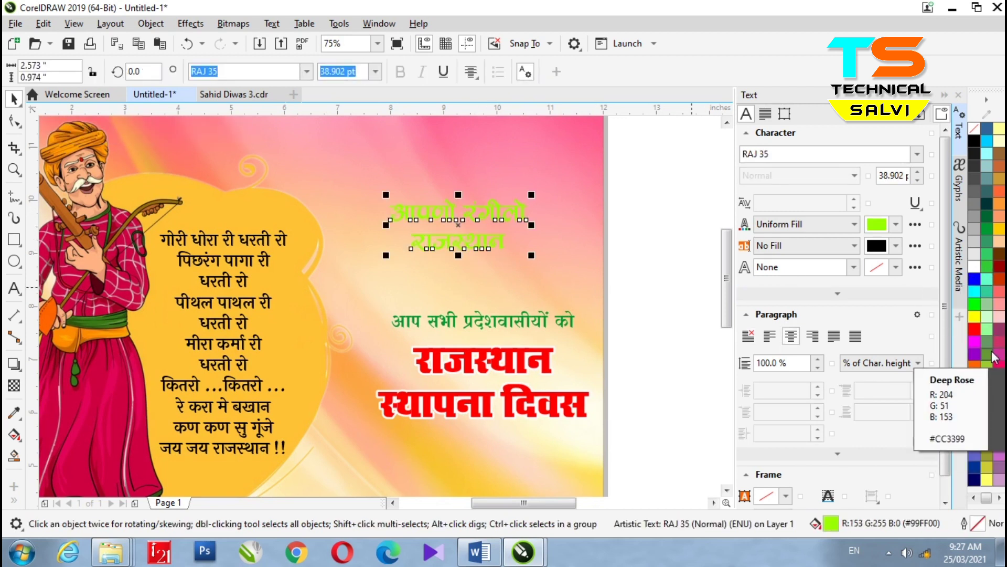
pyautogui.click(1000, 268)
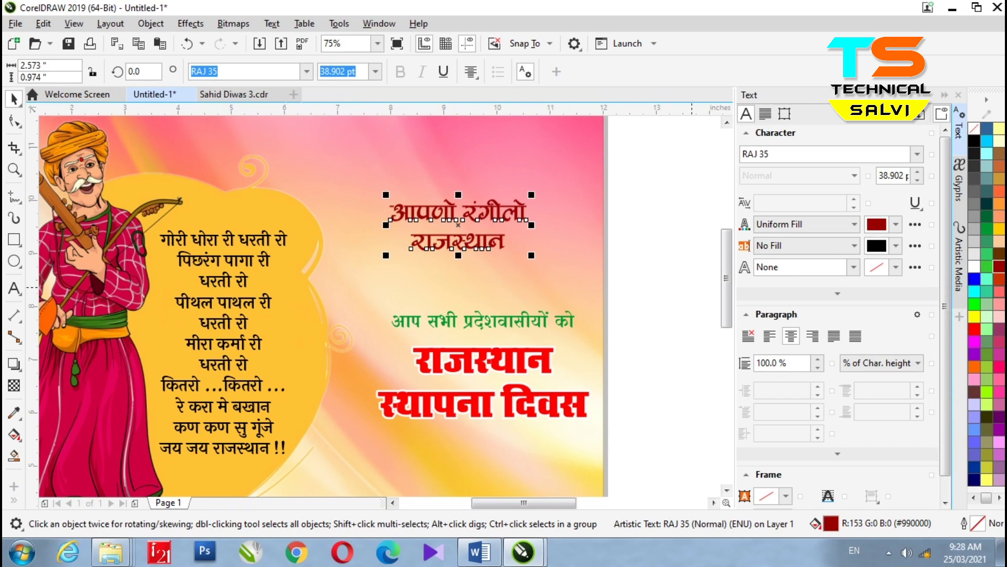
pyautogui.click(684, 248)
# Fill the आपणो रंगीलो राजस्थान title with black
pyautogui.click(487, 242)
pyautogui.click(975, 141)
pyautogui.click(674, 270)
# Shift the green greeting line and red राजस्थान स्थापना दिवस left, enlarging them to about 41.9 pt and 62.3 pt
pyautogui.moveTo(442, 321); pyautogui.dragTo(402, 311)
pyautogui.moveTo(533, 326); pyautogui.dragTo(591, 341)
pyautogui.moveTo(504, 365); pyautogui.dragTo(470, 368)
pyautogui.moveTo(560, 423); pyautogui.dragTo(598, 438)
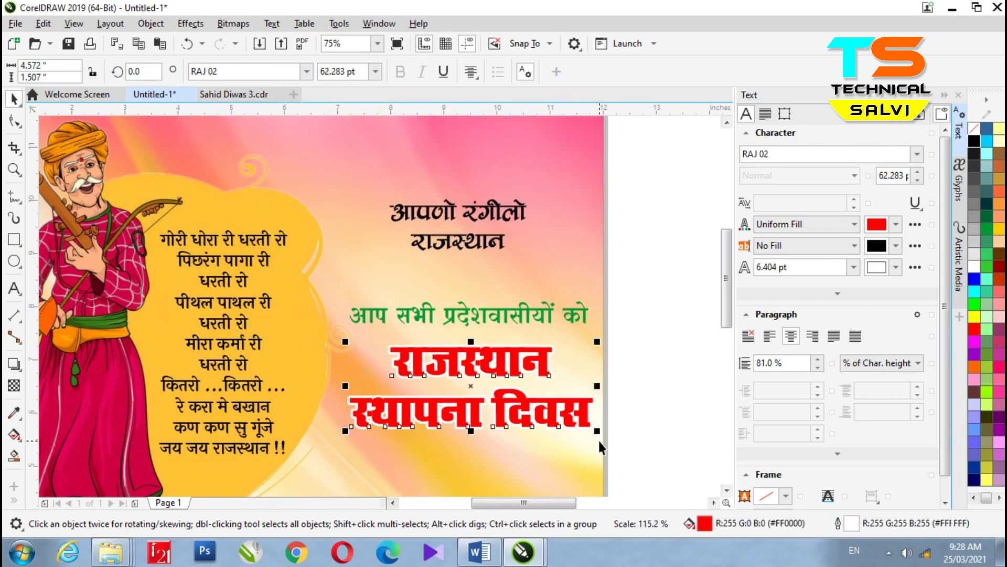
pyautogui.press('Escape')
pyautogui.scroll(-1, 367, 250)
pyautogui.scroll(-1, 435, 337)
pyautogui.scroll(1, 398, 364)
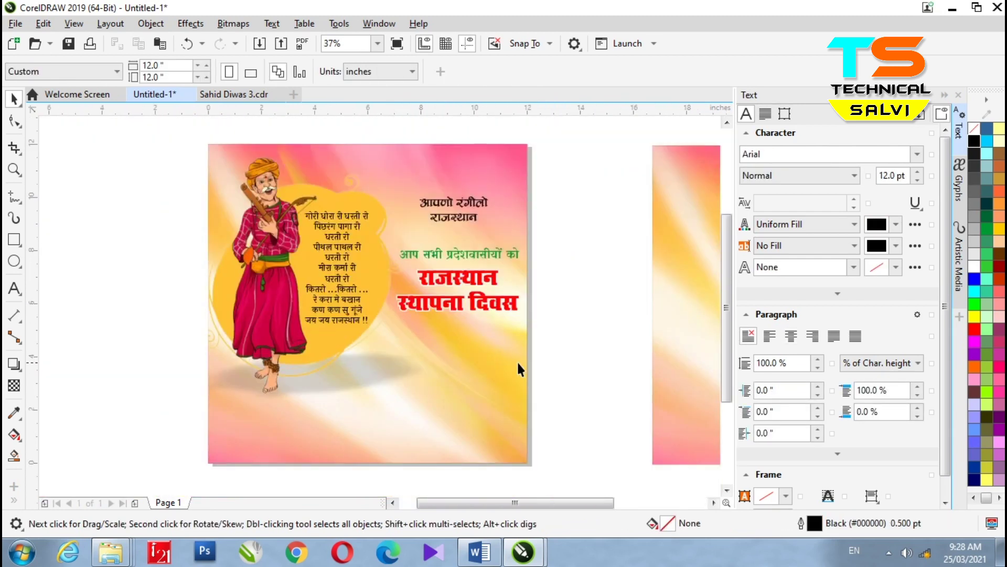
# Duplicate the green greeting line below the red title and replace its text with की हार्दिक बधाई एवं
pyautogui.moveTo(472, 254); pyautogui.dragTo(448, 345)
pyautogui.scroll(2, 414, 363)
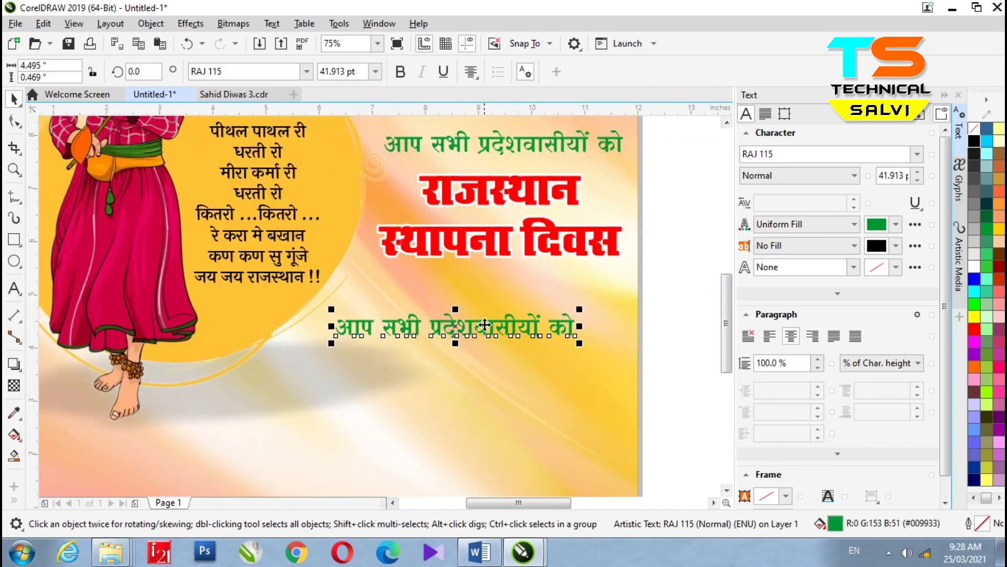
pyautogui.moveTo(586, 334); pyautogui.dragTo(331, 336)
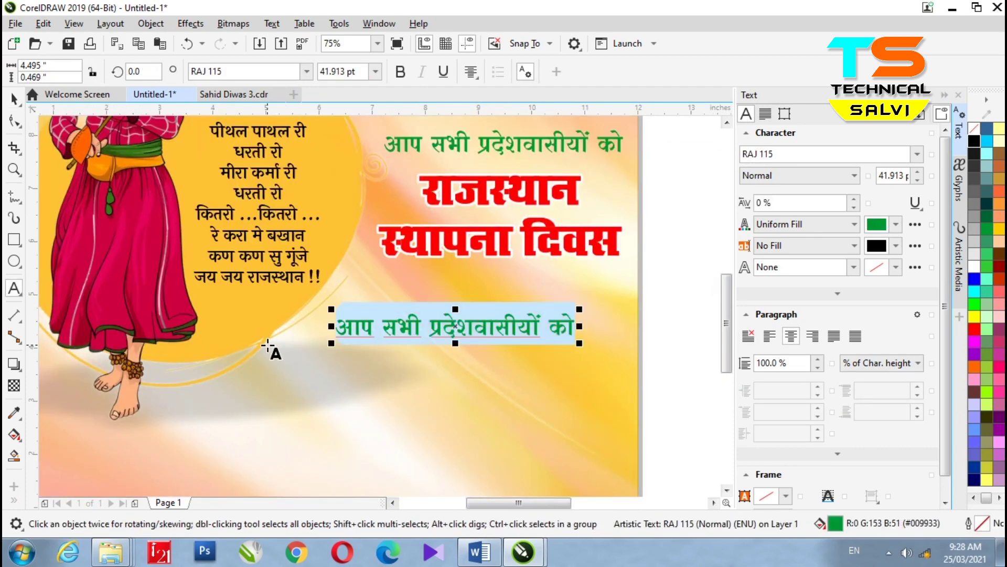
pyautogui.write('dh')
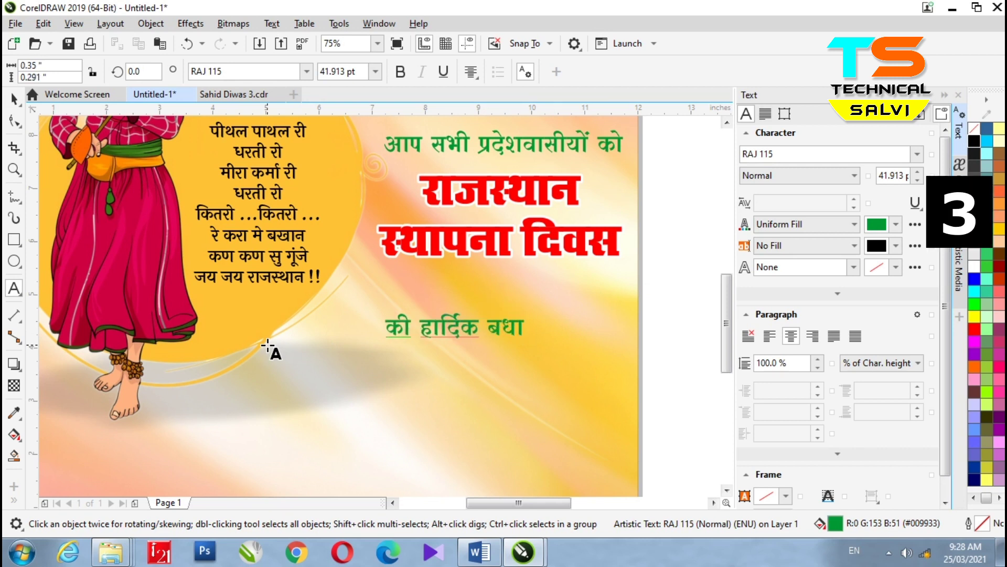
pyautogui.press('BackSpace')
pyautogui.write(',')
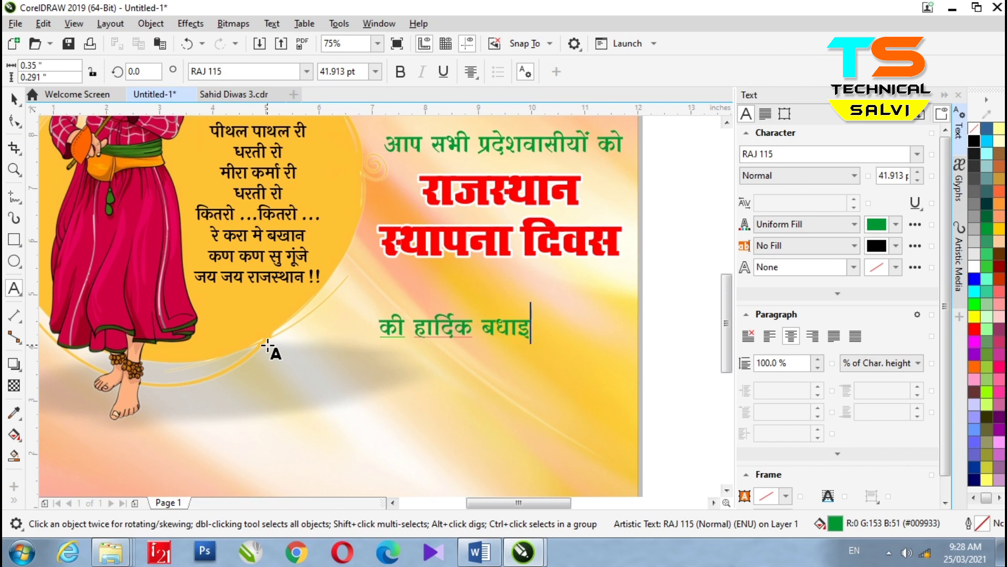
pyautogui.write(' ,oa')
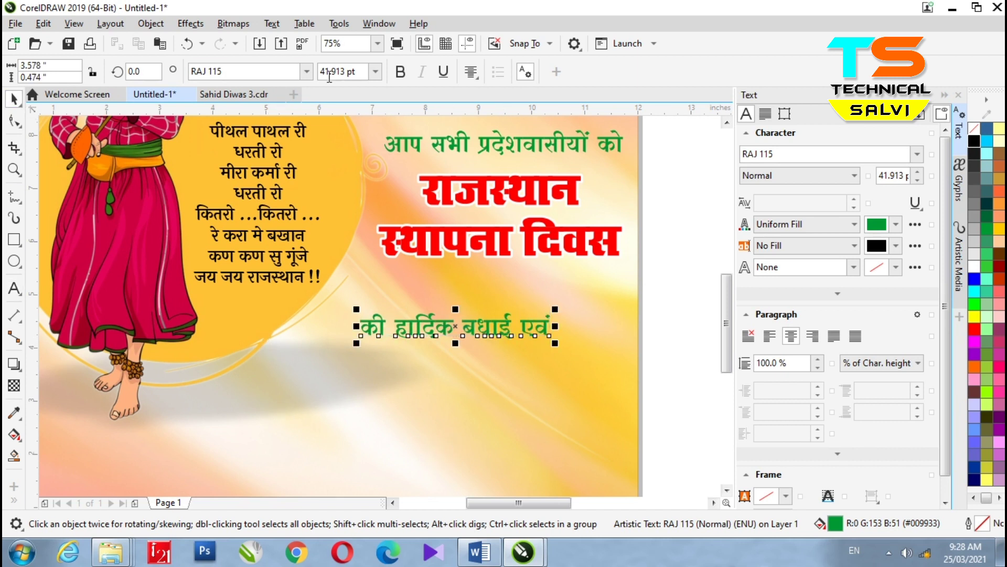
# Set की हार्दिक बधाई एवं in RAJ 66, fill it with brown #663333, and place it just below the red title
pyautogui.click(307, 71)
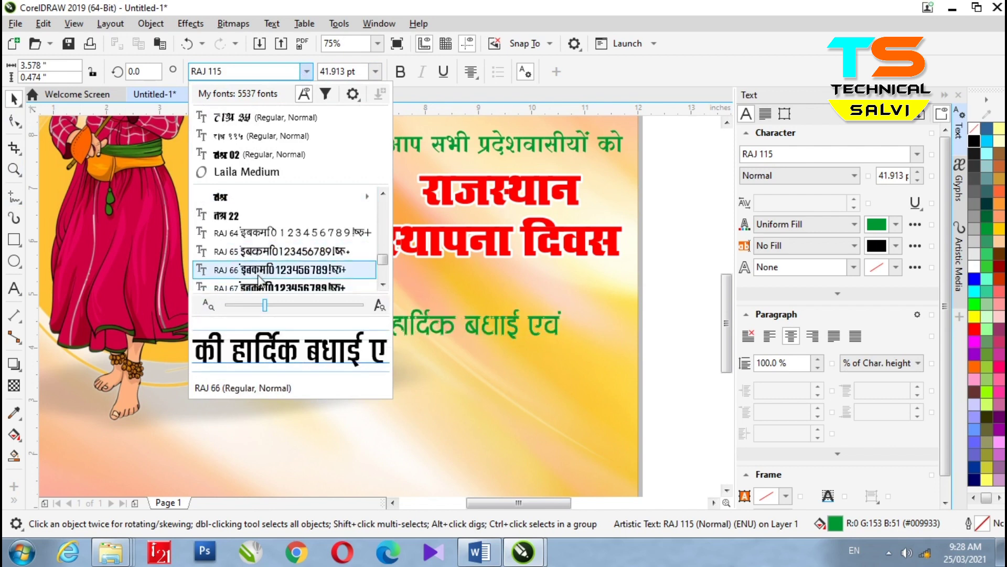
pyautogui.click(258, 279)
pyautogui.click(975, 394)
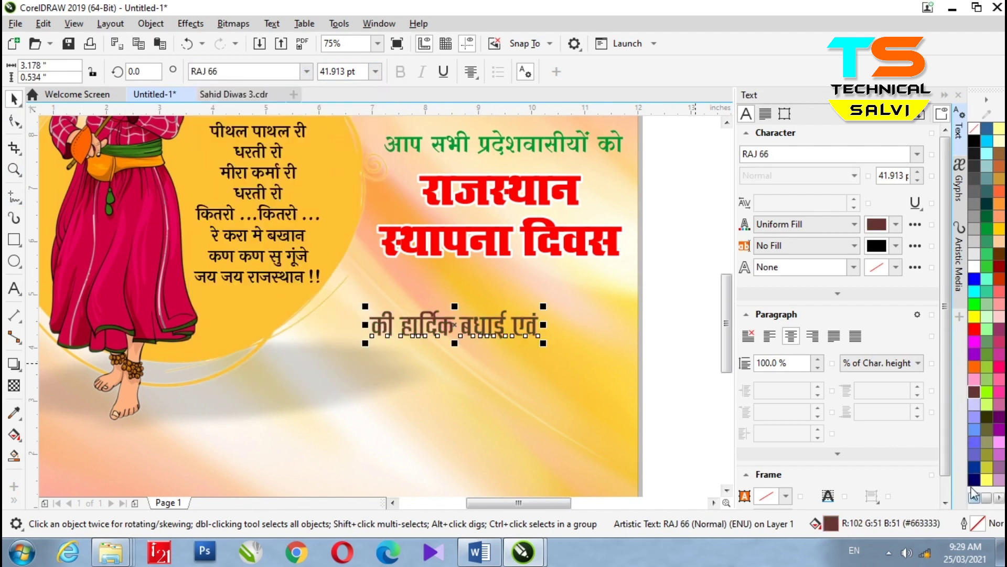
pyautogui.moveTo(472, 327); pyautogui.dragTo(513, 292)
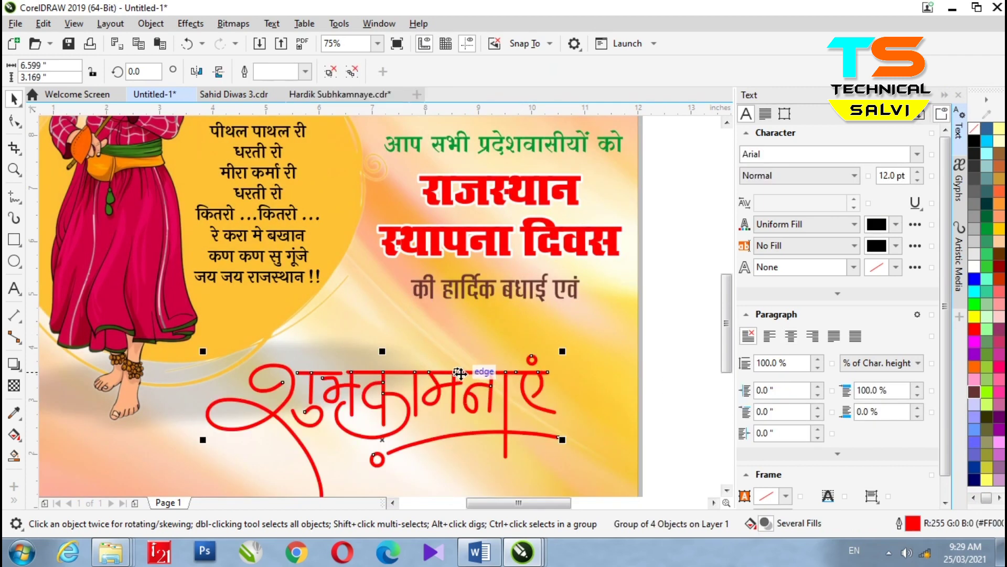
# Scale the शुभकामनाएं calligraphy down to about 4.6 by 2.2 inches and place it below की हार्दिक बधाई एवं
pyautogui.moveTo(562, 351); pyautogui.dragTo(458, 403)
pyautogui.moveTo(373, 425); pyautogui.dragTo(507, 339)
pyautogui.scroll(-1, 443, 374)
pyautogui.scroll(1, 402, 417)
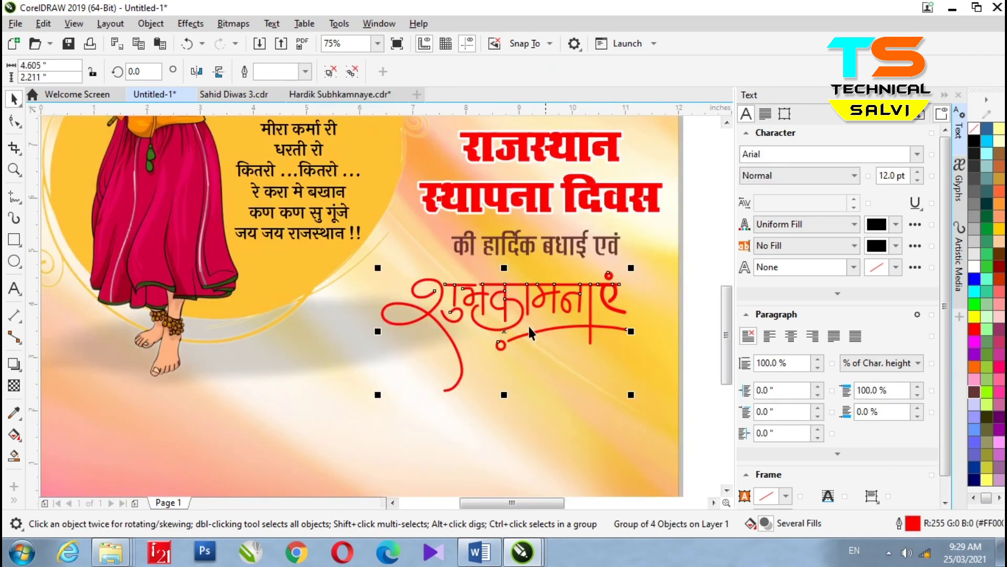
pyautogui.moveTo(505, 303); pyautogui.dragTo(427, 297)
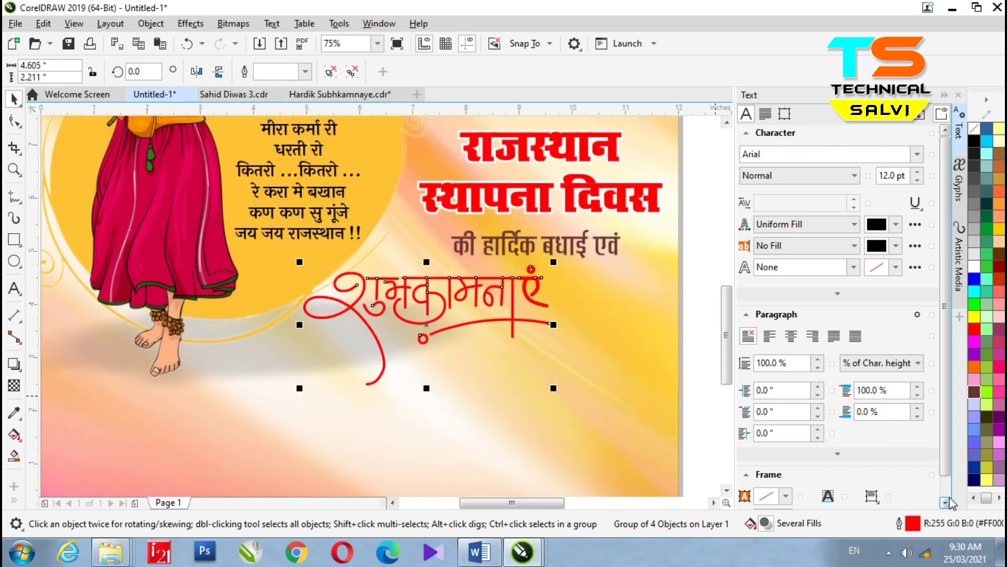
# Recolour the शुभकामनाएं calligraphy navy blue #000066 and set its outline width to 4 pt
pyautogui.rightClick(974, 479)
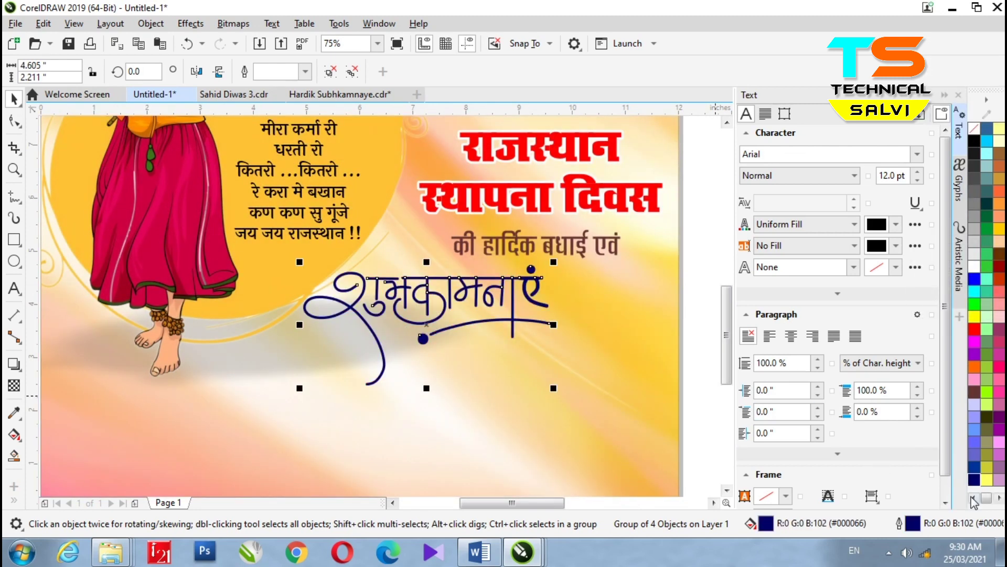
pyautogui.press('F12')
pyautogui.click(413, 219)
pyautogui.click(383, 326)
pyautogui.moveTo(436, 149); pyautogui.dragTo(653, 89)
pyautogui.press('Return')
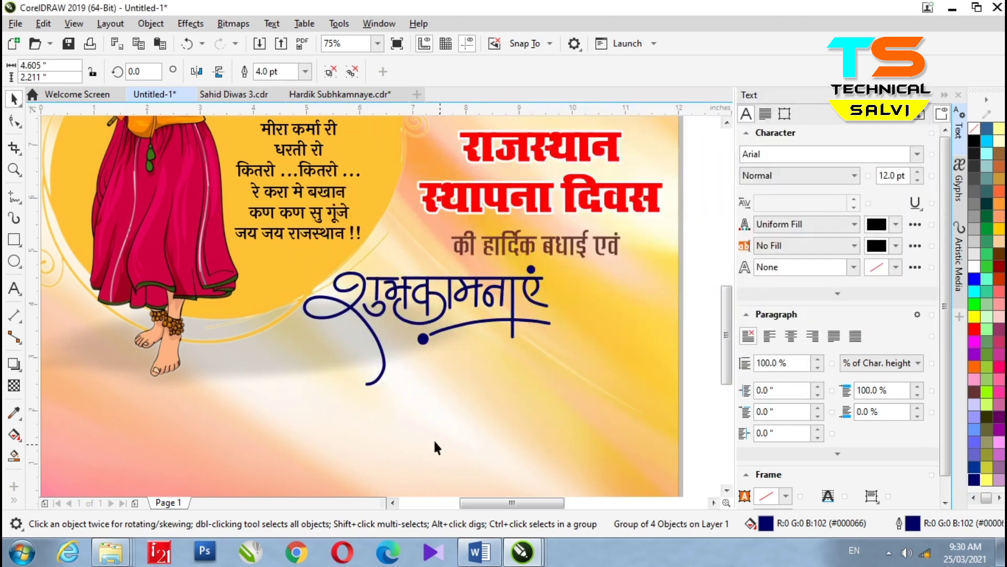
pyautogui.scroll(-2, 439, 328)
pyautogui.click(608, 320)
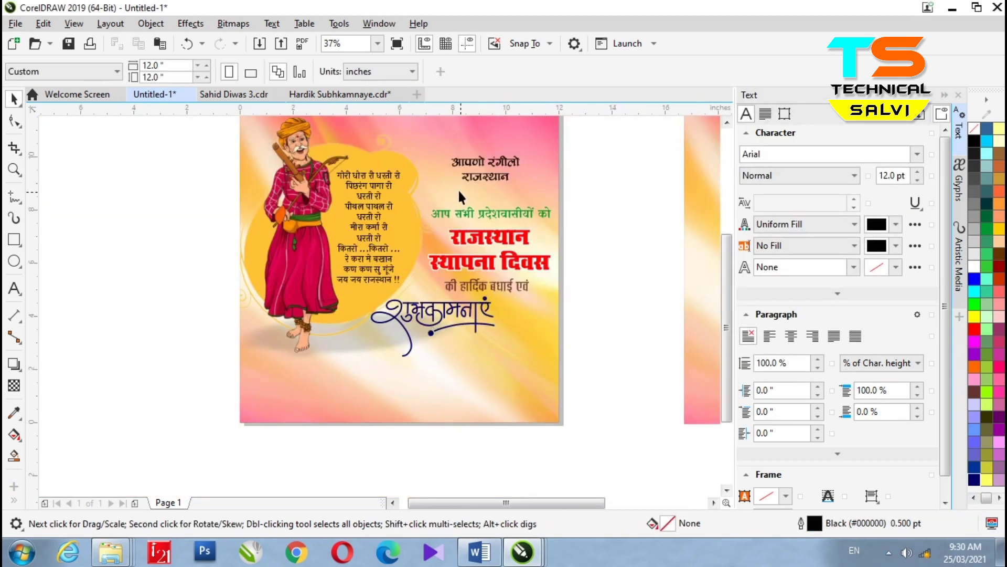
# Nudge the green आप सभी प्रदेशवासीयों को line up, closer to the black title
pyautogui.click(474, 210)
pyautogui.press('Up')
pyautogui.press('Up')
pyautogui.press('Up')
pyautogui.press('Up')
pyautogui.press('Up')
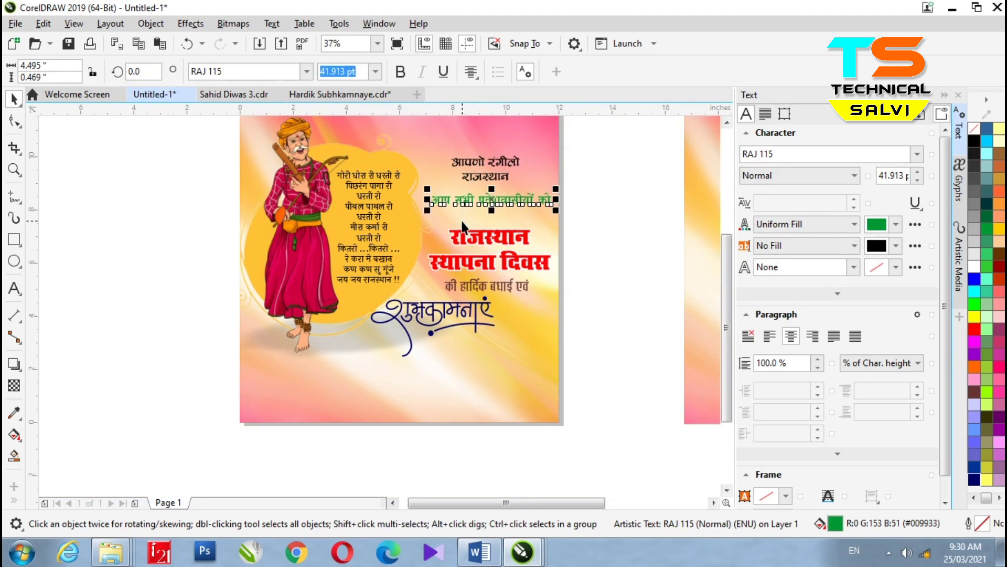
# Nudge the red राजस्थान स्थापना दिवस title up, close beneath the green greeting line
pyautogui.scroll(2, 482, 227)
pyautogui.click(515, 285)
pyautogui.press('Up')
pyautogui.press('Up')
pyautogui.press('Up')
pyautogui.press('Up')
pyautogui.press('Up')
pyautogui.press('Up')
pyautogui.press('Up')
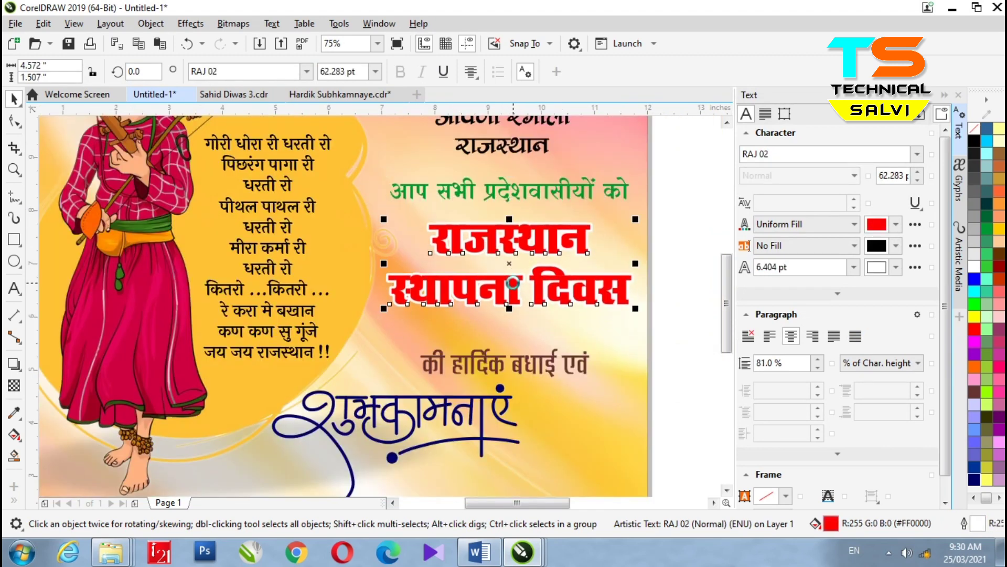
# Nudge की हार्दिक बधाई एवं up beneath the red title and fill it with purple
pyautogui.click(495, 369)
pyautogui.press('Up')
pyautogui.press('Up')
pyautogui.press('Up')
pyautogui.press('Up')
pyautogui.press('Up')
pyautogui.press('Up')
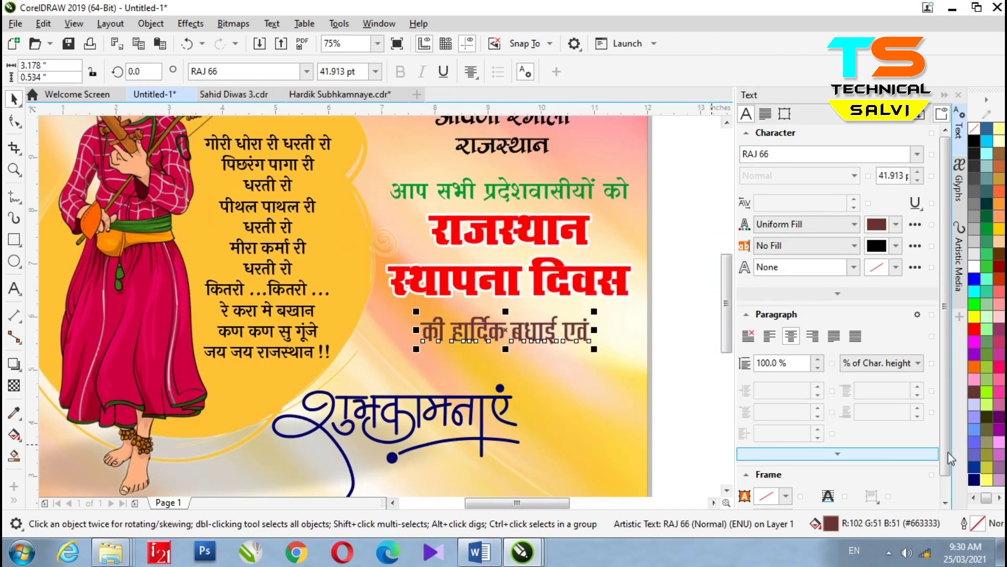
pyautogui.press('Up')
# Nudge the शुभकामनाएं calligraphy up and slightly right, close beneath की हार्दिक बधाई एवं
pyautogui.click(517, 441)
pyautogui.press('Up')
pyautogui.press('Up')
pyautogui.press('Up')
pyautogui.press('Up')
pyautogui.press('Up')
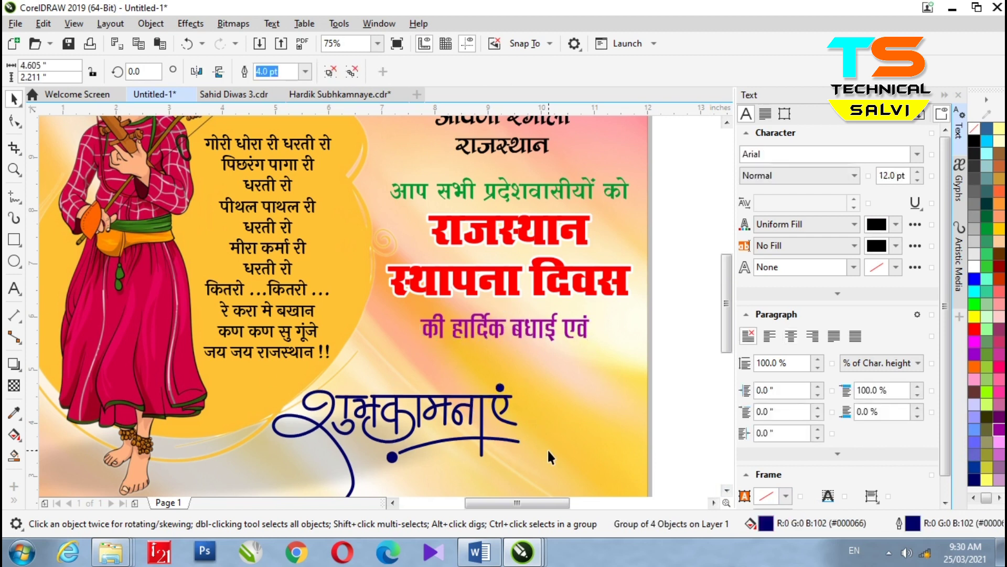
pyautogui.press('Right')
pyautogui.press('Right')
pyautogui.press('Right')
pyautogui.press('Right')
pyautogui.press('Right')
pyautogui.press('Up')
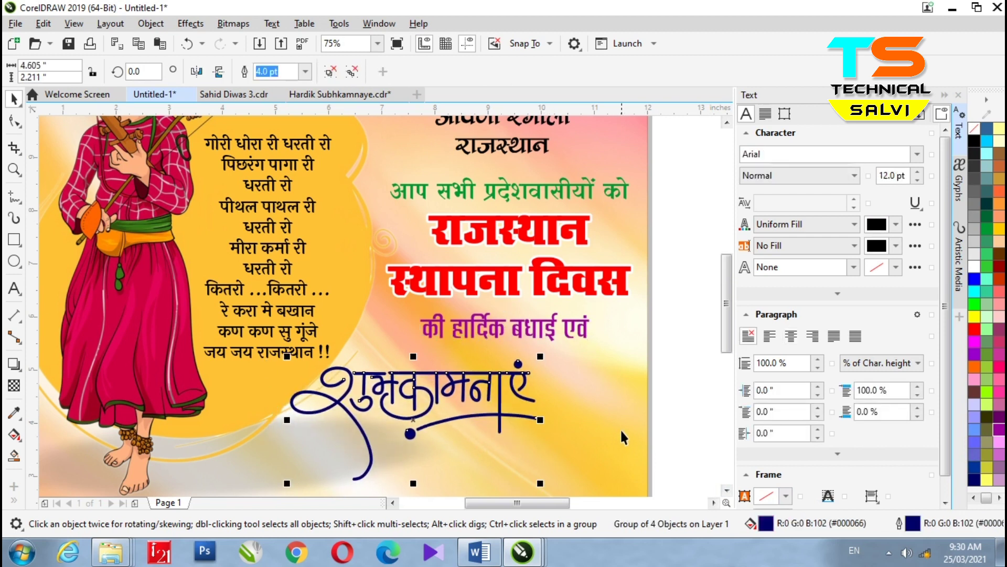
pyautogui.press('Up')
pyautogui.press('Up')
pyautogui.press('Up')
pyautogui.press('Up')
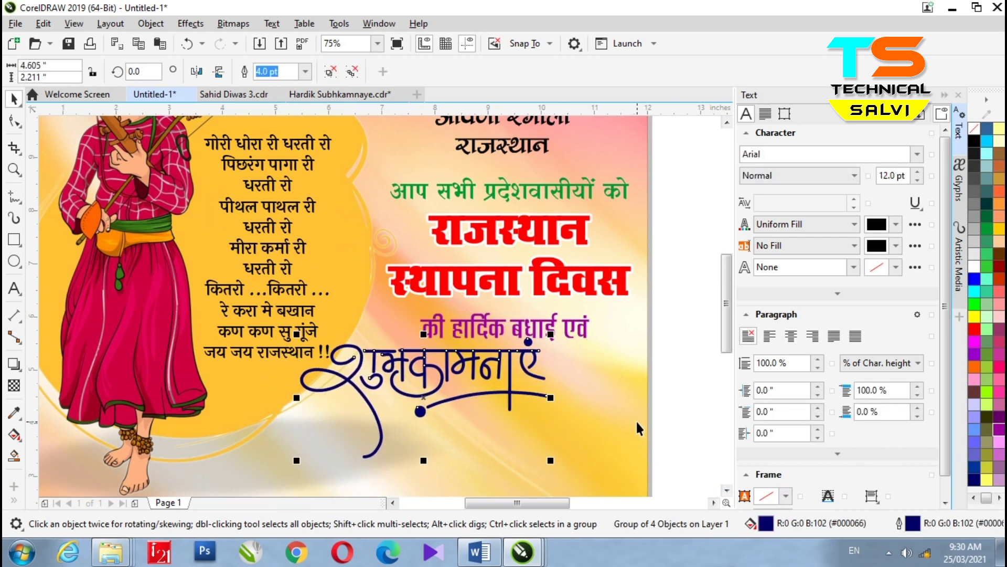
# Nudge the शुभकामनाएं calligraphy slightly down and left to leave space below the purple greeting line
pyautogui.scroll(-2, 517, 379)
pyautogui.press('Down')
pyautogui.press('Down')
pyautogui.press('Down')
pyautogui.press('Down')
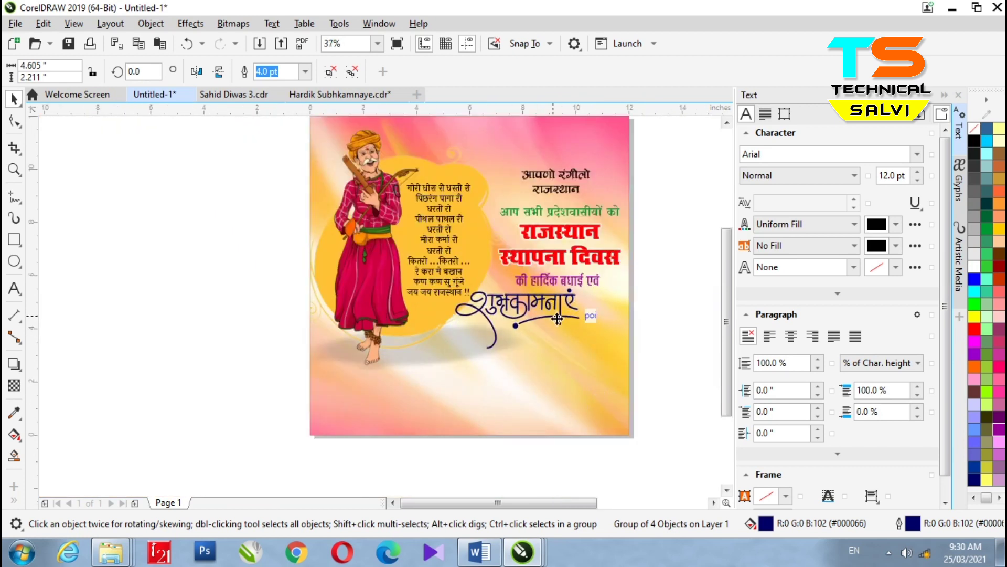
pyautogui.press('Left')
pyautogui.press('Left')
pyautogui.press('Left')
pyautogui.press('Left')
pyautogui.scroll(1, 628, 324)
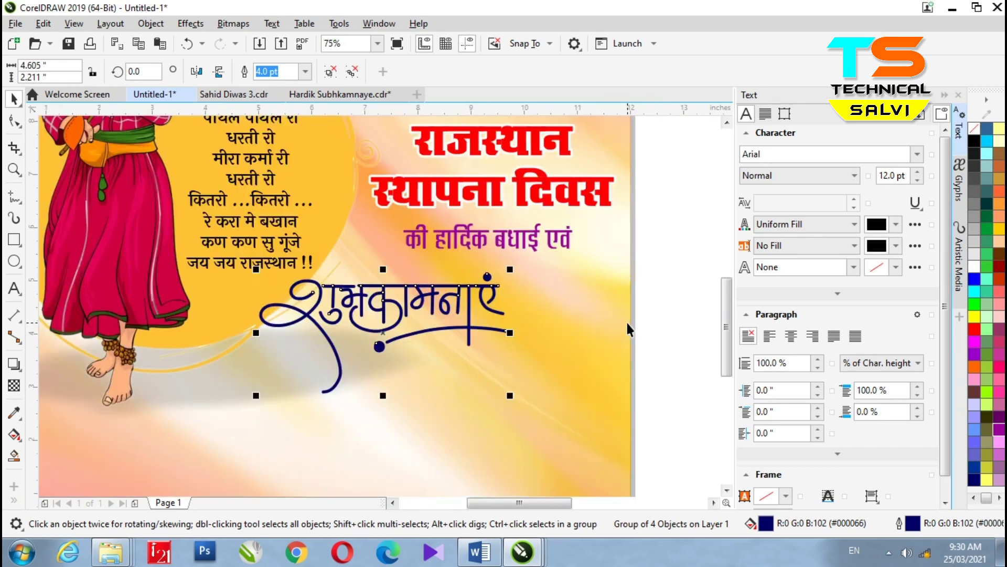
# Draw a rectangle about 14.6 by 2.06 inches across the poster's lower edge and give it yellow fill and outline
pyautogui.click(641, 345)
pyautogui.scroll(-2, 419, 336)
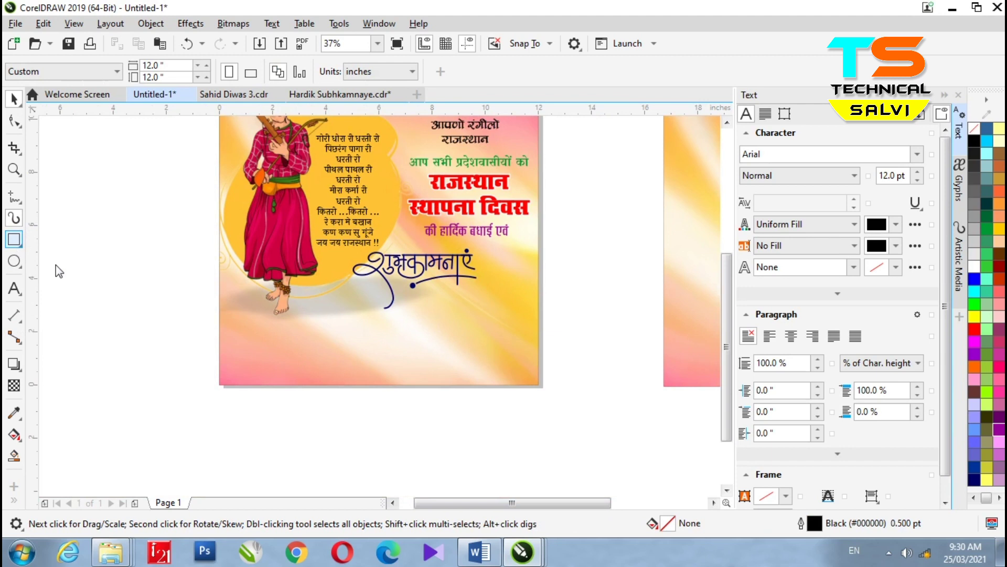
pyautogui.moveTo(586, 426); pyautogui.dragTo(197, 372)
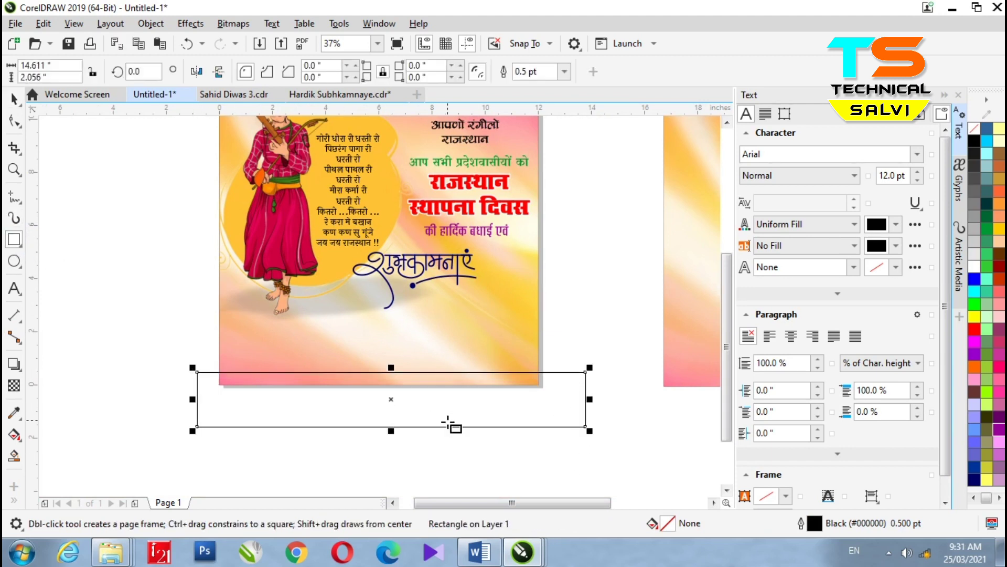
pyautogui.click(13, 99)
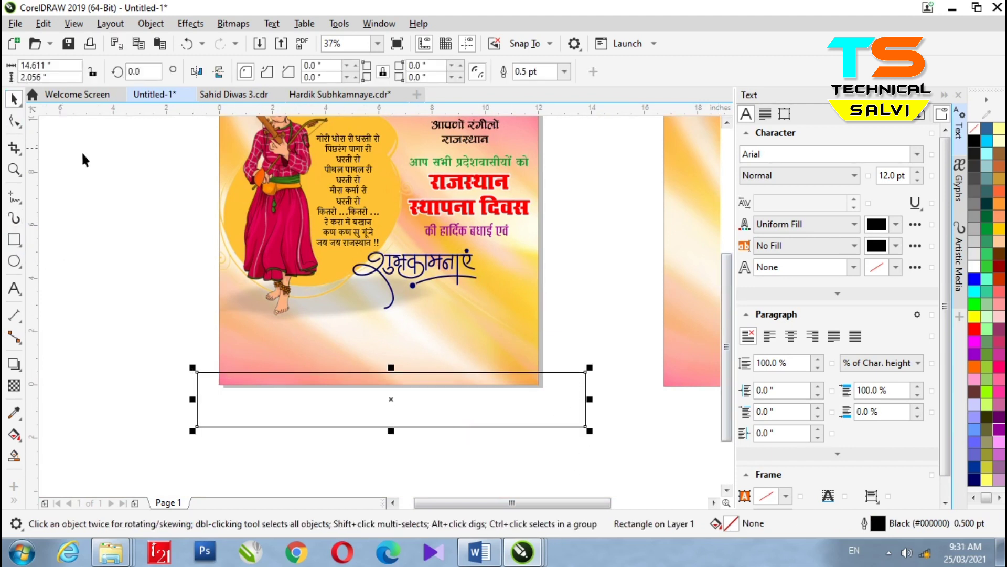
pyautogui.click(974, 316)
pyautogui.rightClick(974, 316)
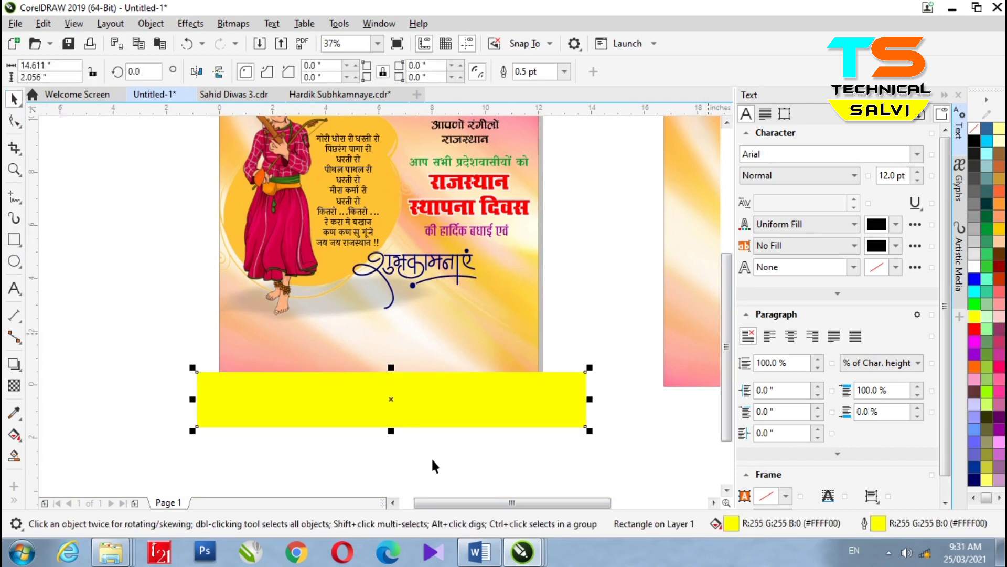
# Place the yellow rectangle inside the poster background's PowerClip frame
pyautogui.rightClick(430, 390)
pyautogui.click(504, 284)
pyautogui.click(340, 358)
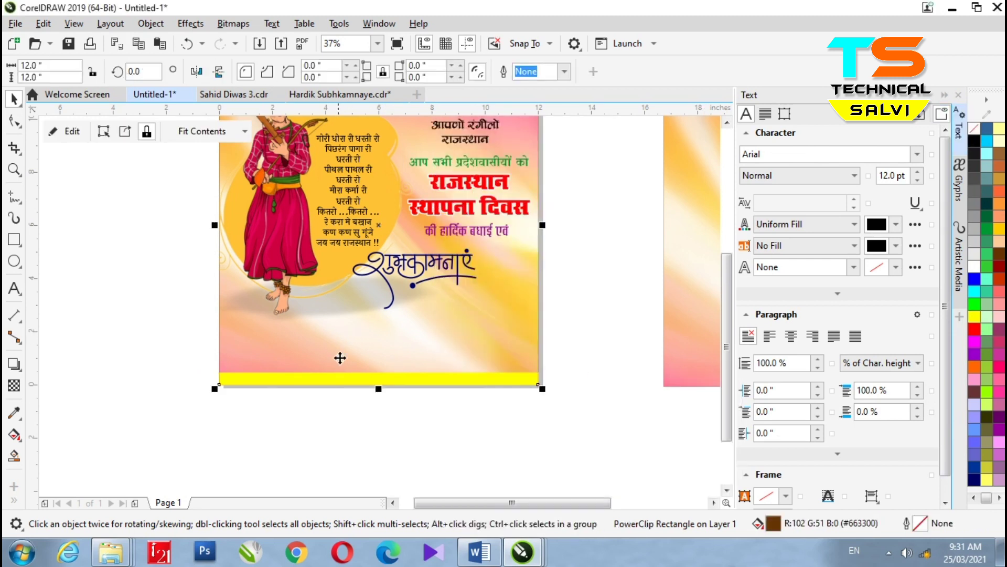
# Inside the PowerClip, stretch a copy of the yellow band upward to about 3.73 inches tall and fill it dark red
pyautogui.doubleClick(401, 380)
pyautogui.click(402, 381)
pyautogui.moveTo(391, 369); pyautogui.dragTo(390, 325)
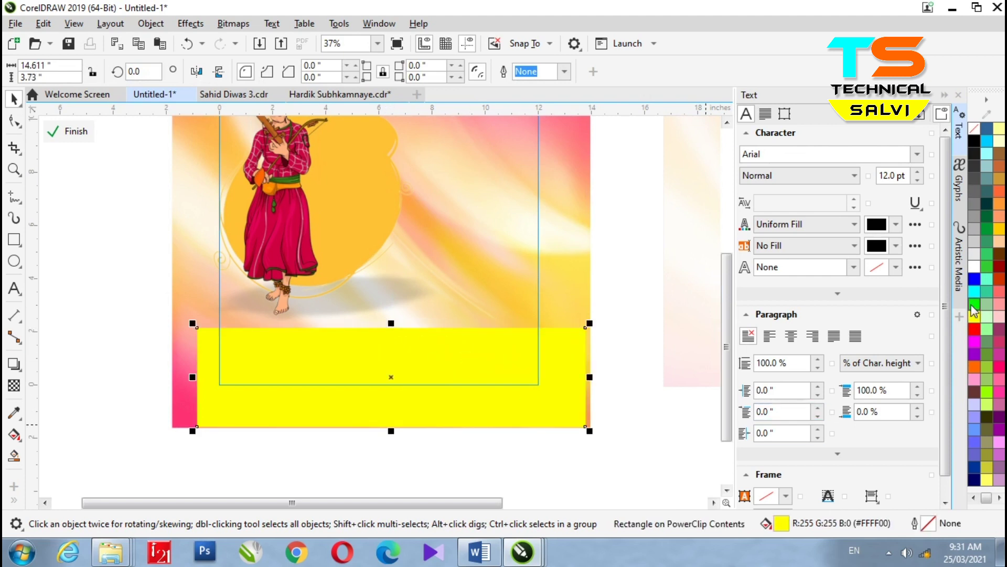
pyautogui.click(1000, 271)
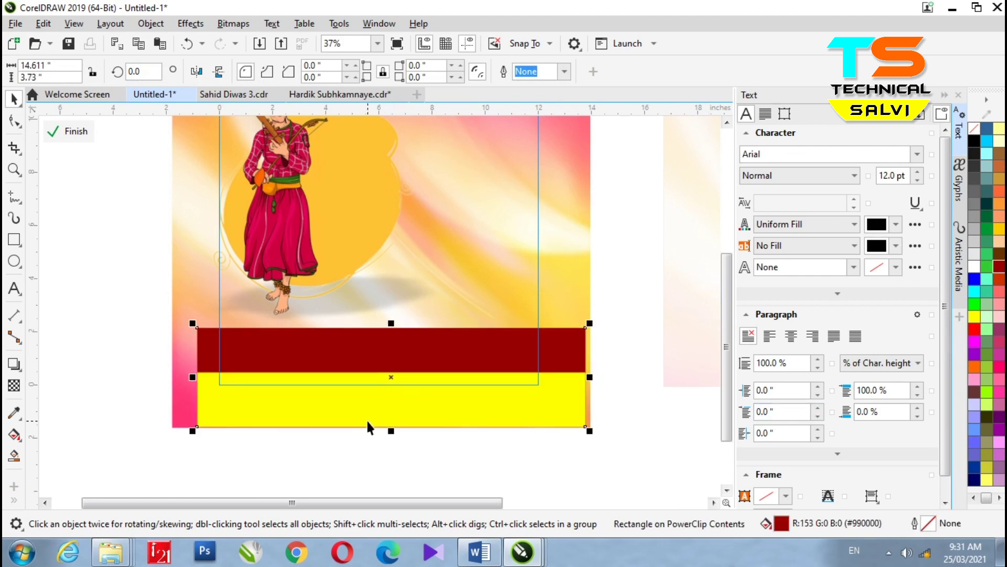
# Convert the dark red band to curves, raise its upper right corner and bend the upper edge into a sweeping curve
pyautogui.hotkey('ctrl', 'q')
pyautogui.press('F10')
pyautogui.moveTo(587, 328); pyautogui.dragTo(585, 264)
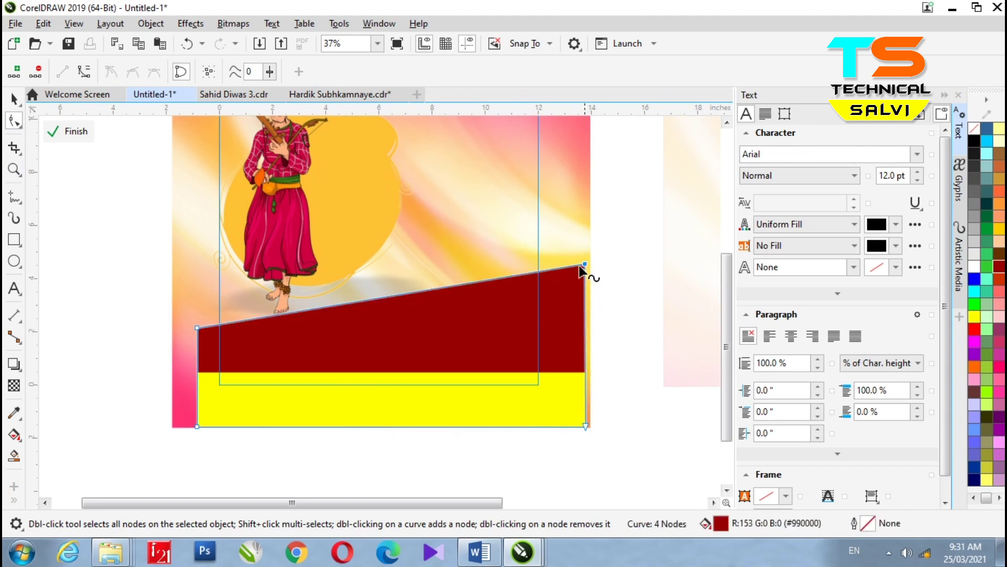
pyautogui.moveTo(444, 286); pyautogui.dragTo(468, 336)
pyautogui.moveTo(585, 264); pyautogui.dragTo(591, 245)
pyautogui.moveTo(320, 353); pyautogui.dragTo(332, 348)
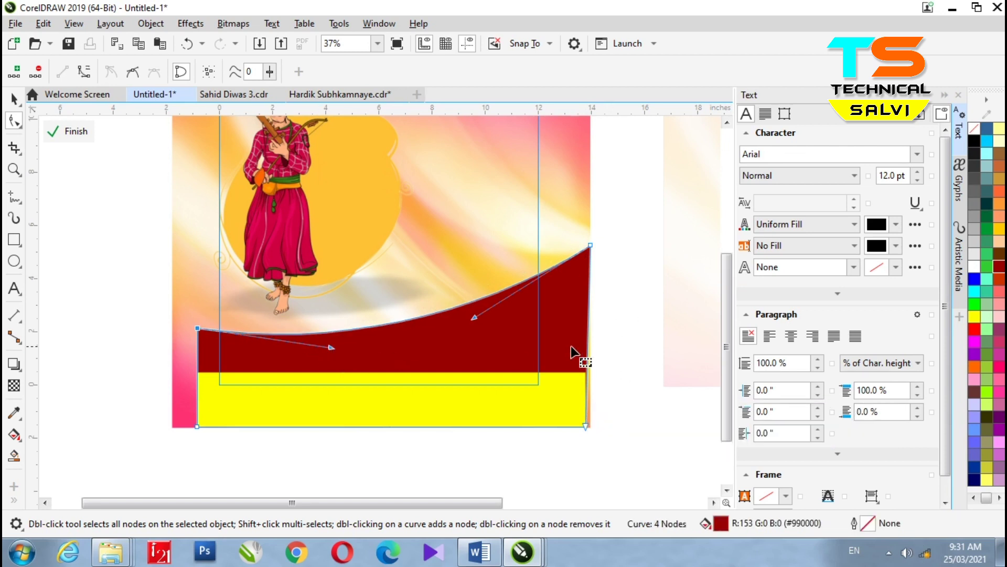
pyautogui.click(14, 99)
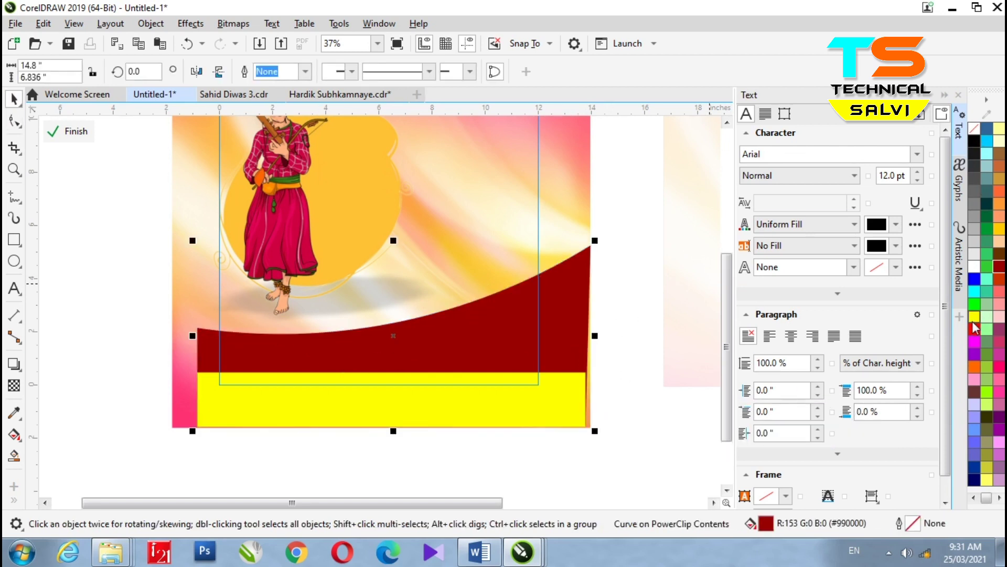
# Give the curved dark red band an 8 pt yellow outline and finish editing the PowerClip
pyautogui.rightClick(974, 318)
pyautogui.press('F12')
pyautogui.click(412, 219)
pyautogui.click(392, 314)
pyautogui.click(412, 219)
pyautogui.click(395, 323)
pyautogui.click(413, 220)
pyautogui.click(387, 334)
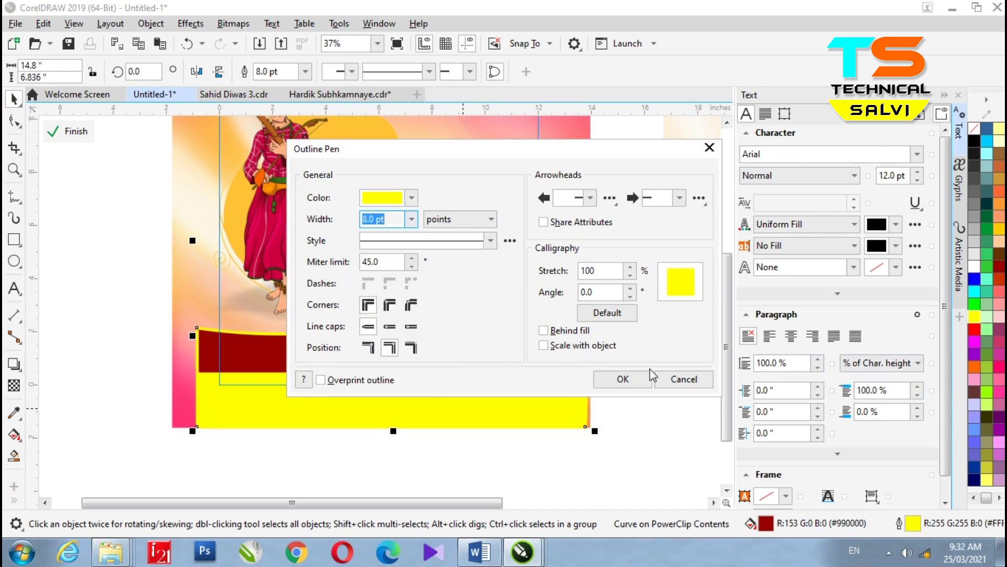
pyautogui.click(648, 376)
pyautogui.click(80, 131)
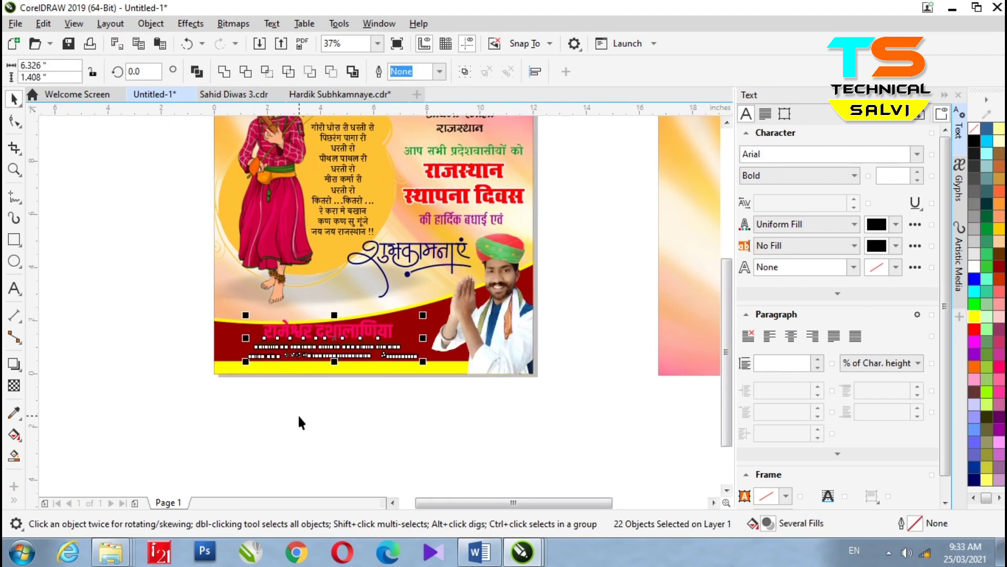
# Nudge the Follow On contact line down onto the yellow strip at the poster's foot
pyautogui.scroll(1, 298, 414)
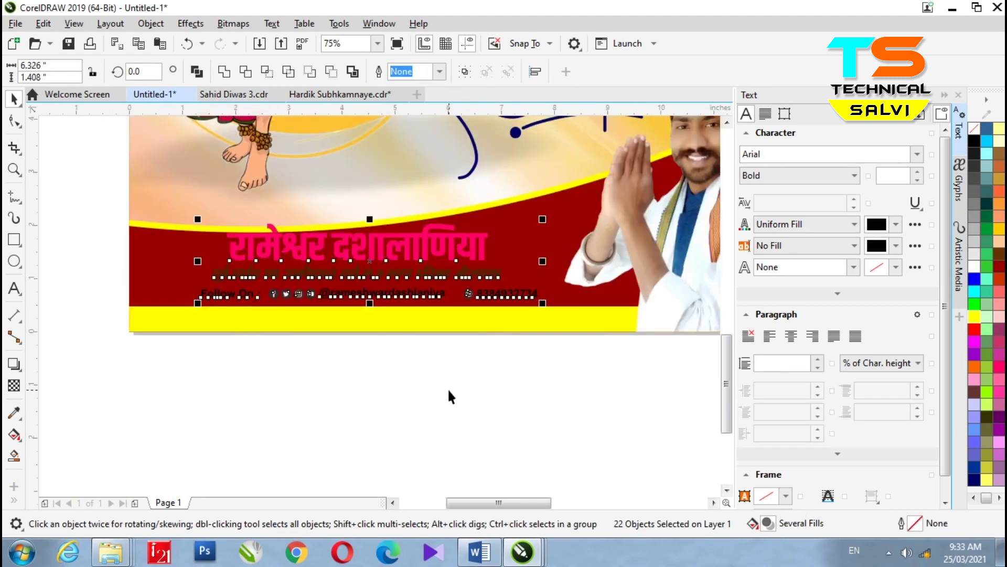
pyautogui.click(449, 388)
pyautogui.moveTo(597, 385); pyautogui.dragTo(520, 385)
pyautogui.moveTo(180, 283); pyautogui.dragTo(181, 284)
pyautogui.press('Down')
pyautogui.press('Down')
pyautogui.press('Down')
pyautogui.click(420, 396)
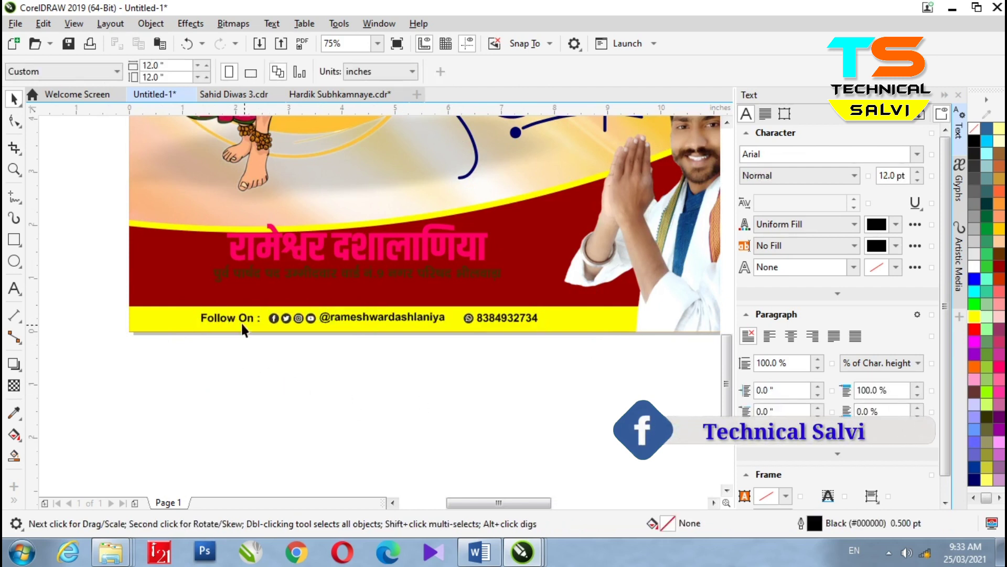
# Lower the designation line and the person's name within the red band, colour them white and yellow, and slightly enlarge the name
pyautogui.click(357, 288)
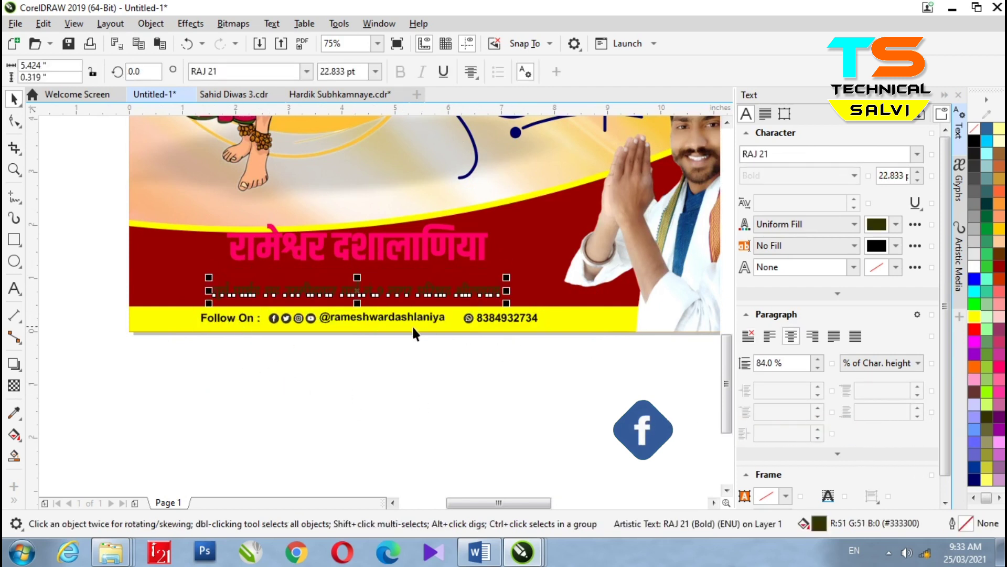
pyautogui.click(369, 263)
pyautogui.press('Down')
pyautogui.press('Down')
pyautogui.press('Down')
pyautogui.click(975, 316)
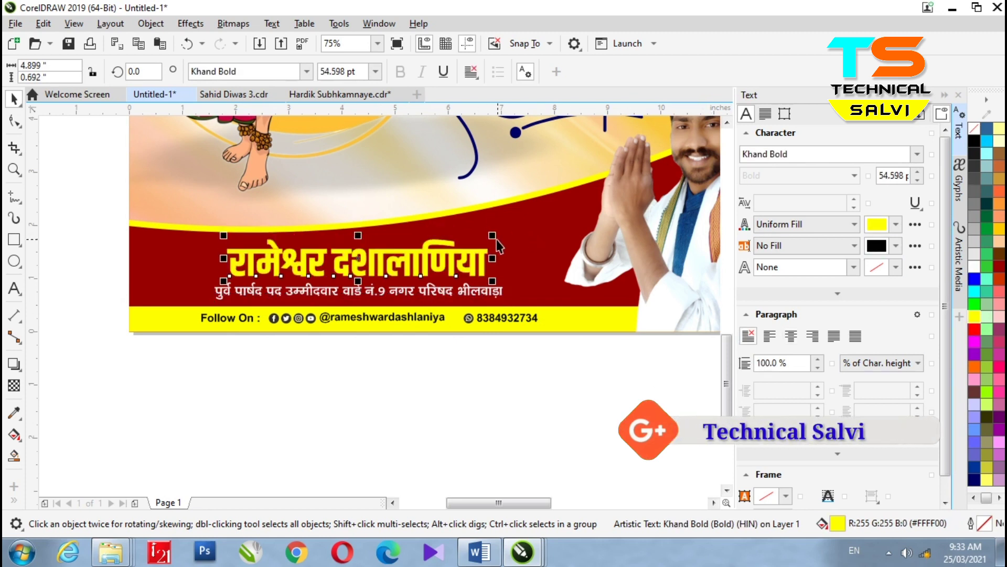
pyautogui.moveTo(492, 235); pyautogui.dragTo(505, 232)
pyautogui.click(499, 399)
# Inside the PowerClip, lower the red band's upper right corner slightly and deepen the curve of its upper edge
pyautogui.doubleClick(523, 219)
pyautogui.click(190, 296)
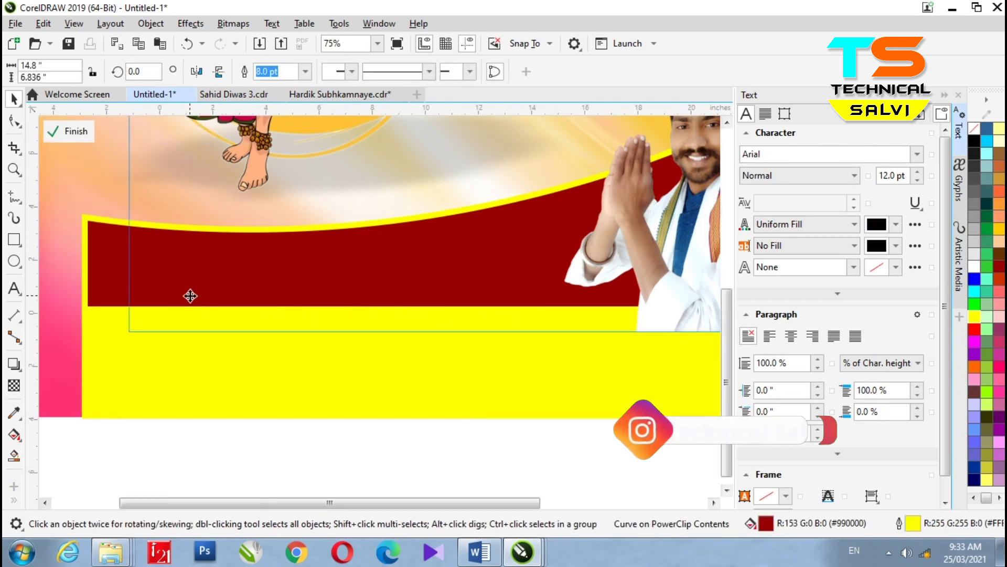
pyautogui.scroll(-1, 190, 296)
pyautogui.press('F10')
pyautogui.moveTo(530, 175); pyautogui.dragTo(530, 183)
pyautogui.moveTo(414, 255); pyautogui.dragTo(371, 285)
pyautogui.moveTo(272, 276); pyautogui.dragTo(280, 269)
pyautogui.keyDown('ctrl'); pyautogui.click(336, 322); pyautogui.keyUp('ctrl')
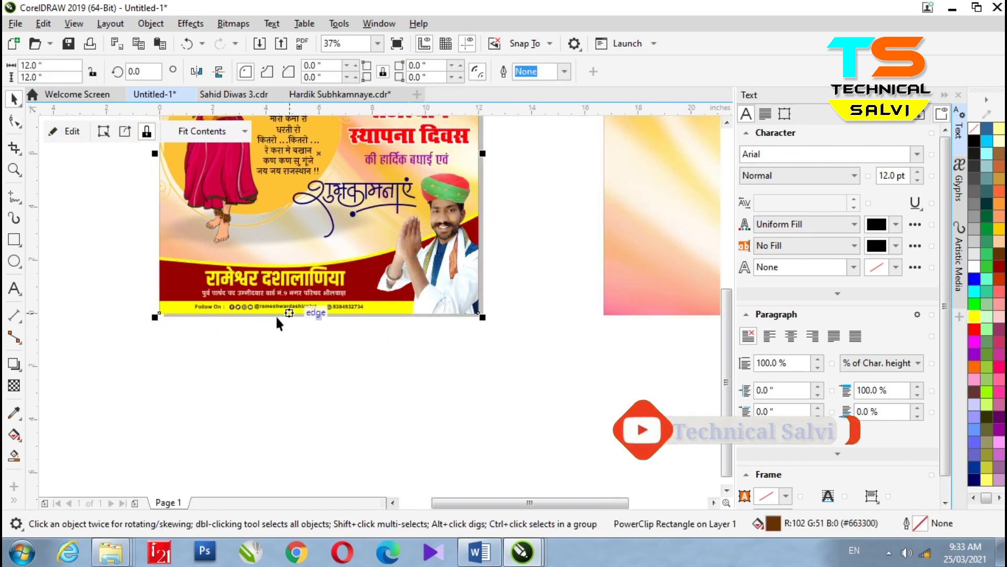
# Reopen the PowerClip, raise the red band's upper left corner slightly and lift its curved edge to match
pyautogui.doubleClick(371, 291)
pyautogui.click(522, 247)
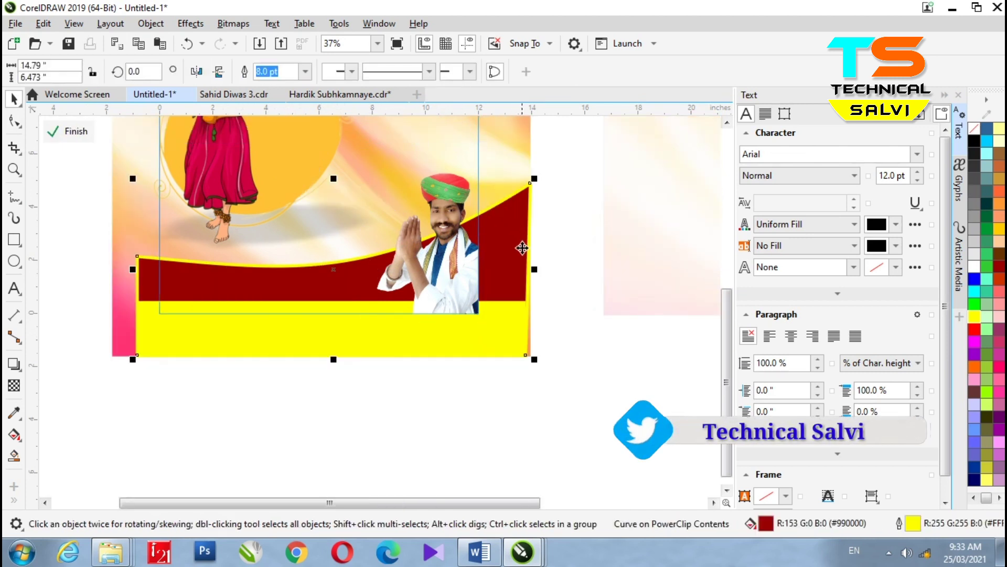
pyautogui.click(16, 121)
pyautogui.click(530, 183)
pyautogui.moveTo(368, 284); pyautogui.dragTo(367, 278)
pyautogui.moveTo(279, 268); pyautogui.dragTo(286, 263)
pyautogui.moveTo(137, 256); pyautogui.dragTo(139, 248)
pyautogui.click(71, 132)
# Reopen the PowerClip, raise the red band's upper right corner and adjust both curve handles for a deeper sweep
pyautogui.doubleClick(365, 267)
pyautogui.click(510, 238)
pyautogui.click(14, 121)
pyautogui.moveTo(530, 183); pyautogui.dragTo(531, 174)
pyautogui.moveTo(366, 265); pyautogui.dragTo(399, 285)
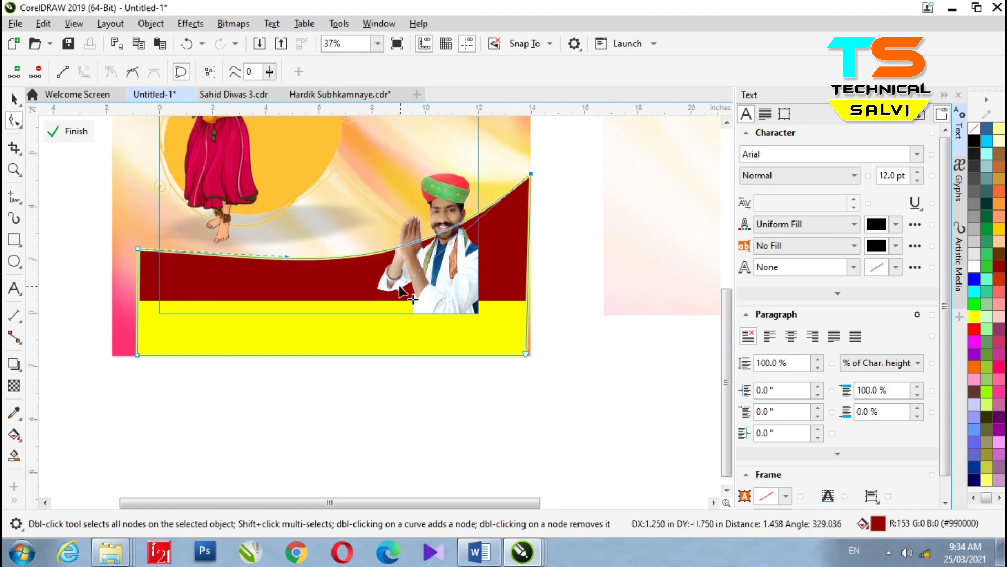
pyautogui.moveTo(288, 256); pyautogui.dragTo(219, 270)
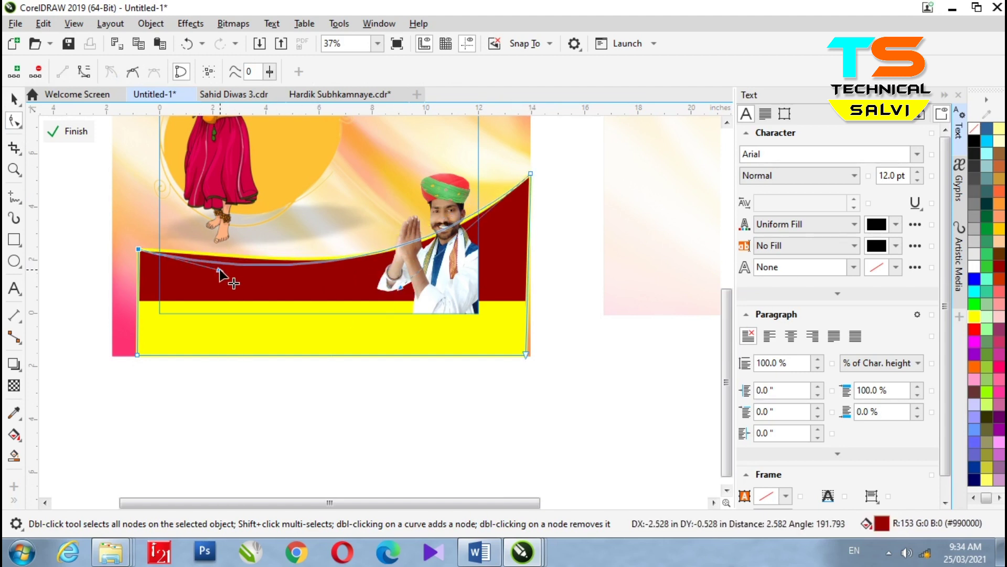
pyautogui.click(72, 132)
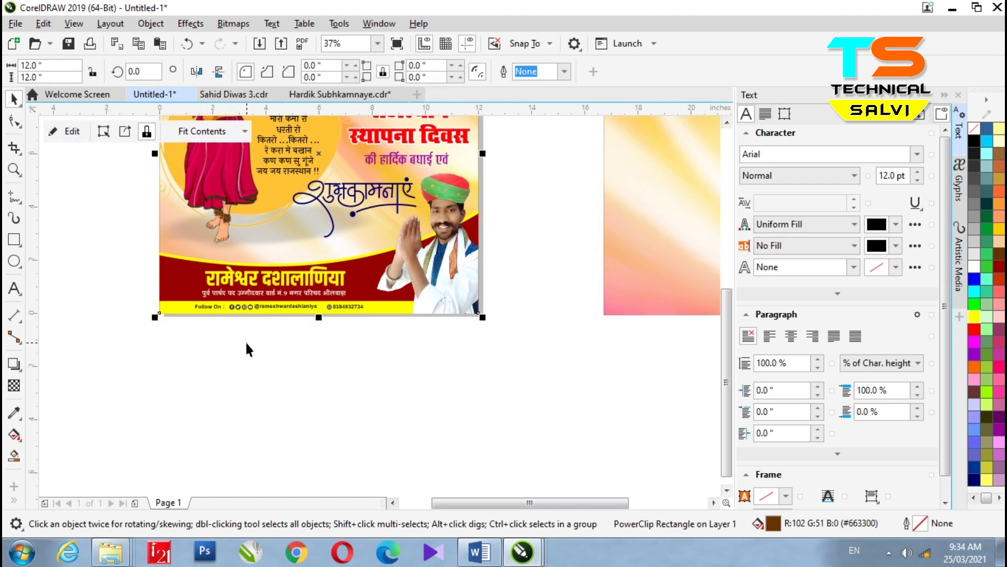
# Nudge the designation line slightly down, and the person's name down and slightly left within the red band
pyautogui.scroll(2, 259, 353)
pyautogui.click(320, 276)
pyautogui.press('Down')
pyautogui.click(321, 255)
pyautogui.press('Down')
pyautogui.press('Down')
pyautogui.press('Down')
pyautogui.press('Left')
pyautogui.press('Left')
pyautogui.press('Down')
pyautogui.click(405, 398)
# Move the शुभकामनाएं calligraphy down and left, and enlarge it to about 5.0 by 2.4 inches
pyautogui.scroll(-2, 405, 405)
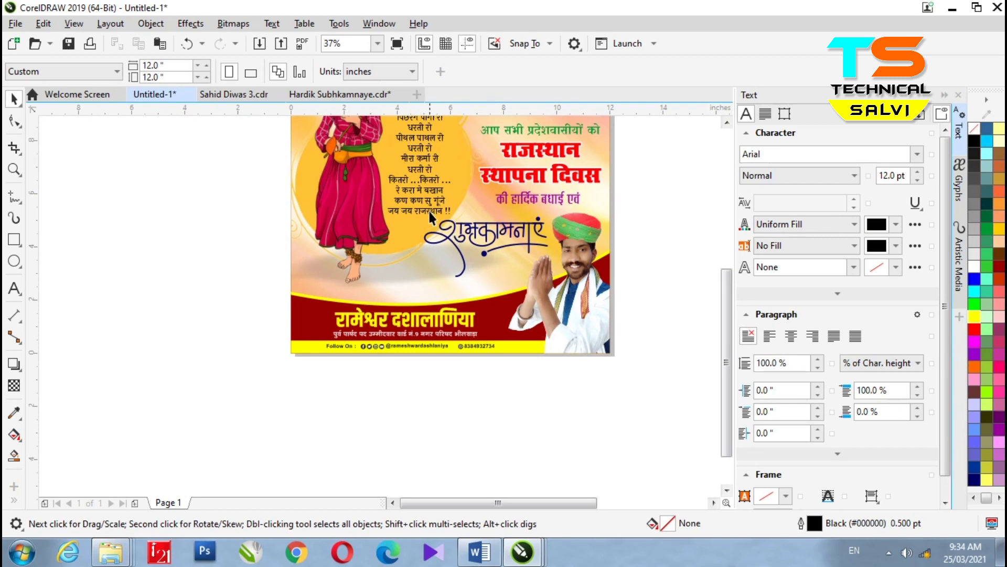
pyautogui.scroll(2, 486, 245)
pyautogui.click(521, 238)
pyautogui.moveTo(521, 238); pyautogui.dragTo(474, 256)
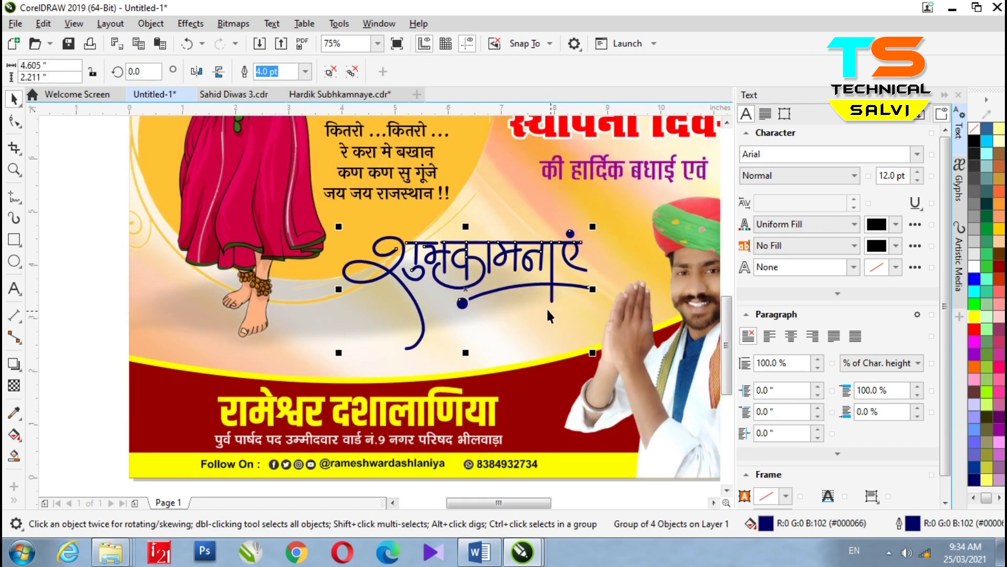
pyautogui.keyDown('shift'); pyautogui.moveTo(594, 352); pyautogui.dragTo(606, 360); pyautogui.keyUp('shift')
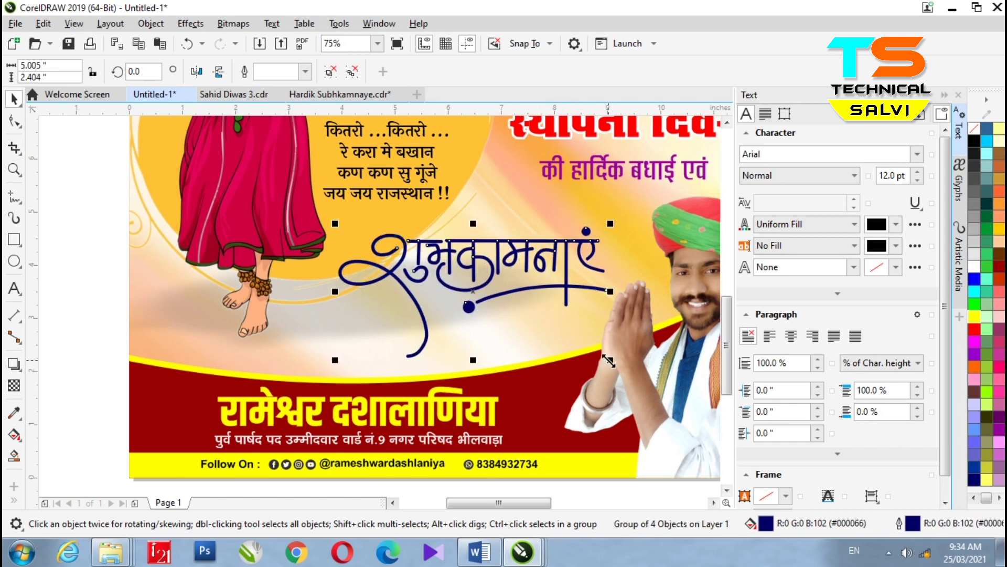
pyautogui.scroll(-1, 531, 285)
pyautogui.scroll(1, 587, 190)
# Shift the purple की हार्दिक बधाई एवं line left, aligning it near the left edge of the red title
pyautogui.moveTo(597, 271); pyautogui.dragTo(585, 279)
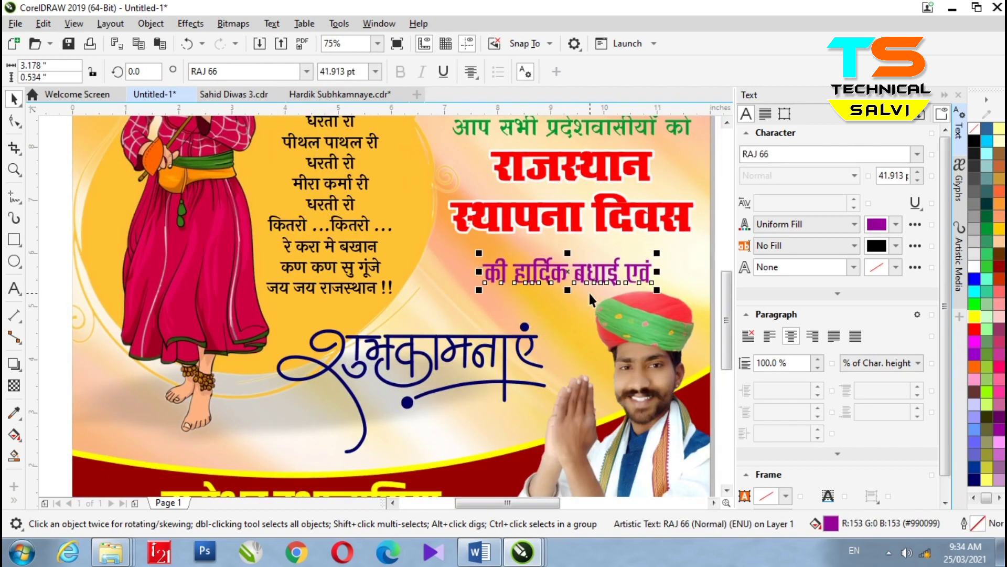
pyautogui.press('Left')
pyautogui.press('Left')
pyautogui.press('Left')
pyautogui.press('Left')
pyautogui.press('Left')
pyautogui.press('Left')
pyautogui.press('Up')
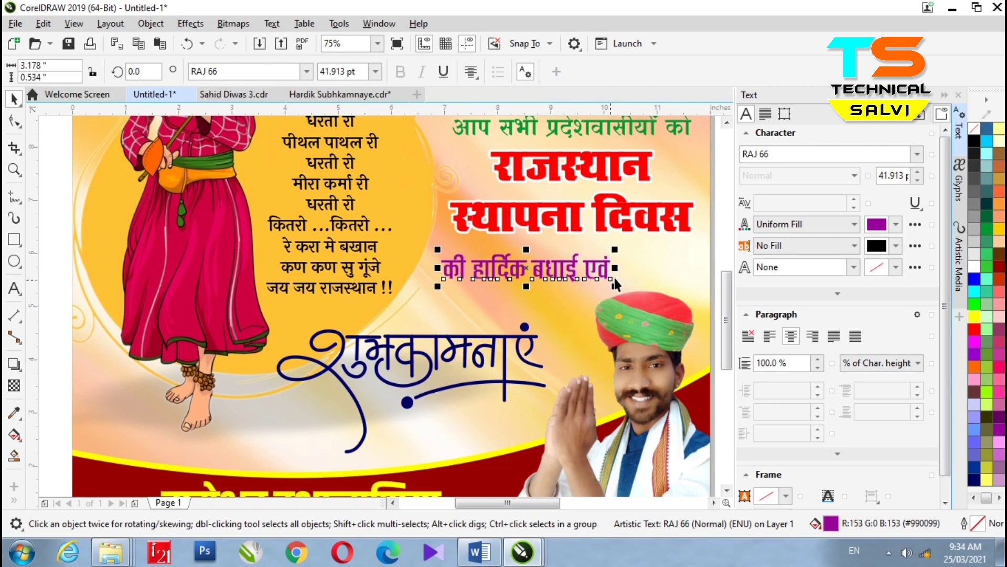
# Slightly enlarge the red राजस्थान स्थापना दिवस title and adjust its position between the green and purple greeting lines
pyautogui.click(574, 226)
pyautogui.moveTo(692, 232); pyautogui.dragTo(626, 242)
pyautogui.moveTo(525, 211); pyautogui.dragTo(508, 212)
pyautogui.press('Escape')
pyautogui.scroll(-1, 456, 267)
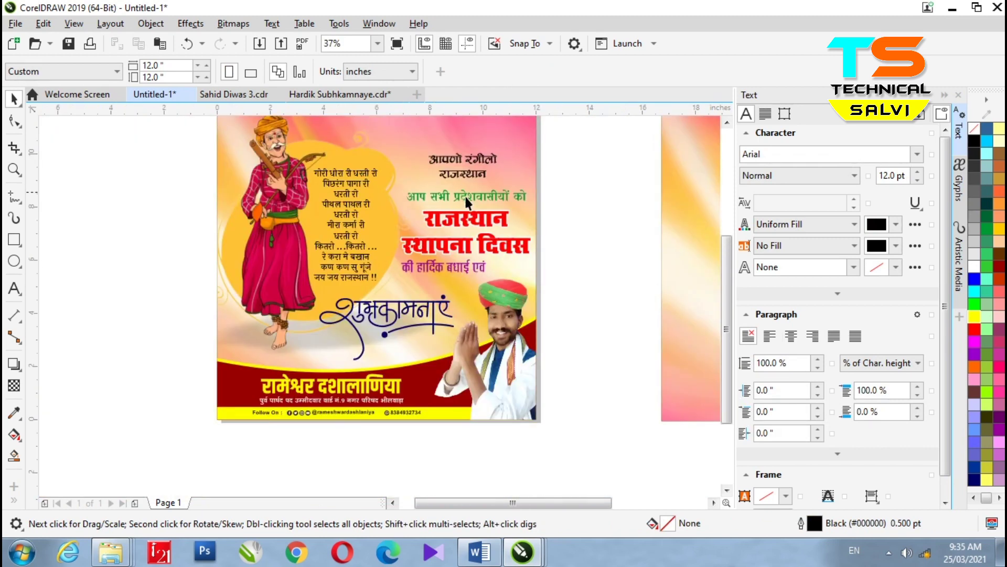
# Move the black आपणो रंगीलो राजस्थान title left and slightly up, clearing the poster's upper right corner
pyautogui.click(458, 162)
pyautogui.scroll(-1, 429, 163)
pyautogui.scroll(1, 401, 144)
pyautogui.moveTo(487, 176); pyautogui.dragTo(435, 162)
pyautogui.click(628, 169)
# Draw a rectangle about 2 by 2.03 inches over the poster's upper edge near the right corner, with dark red fill and outline
pyautogui.scroll(-1, 466, 194)
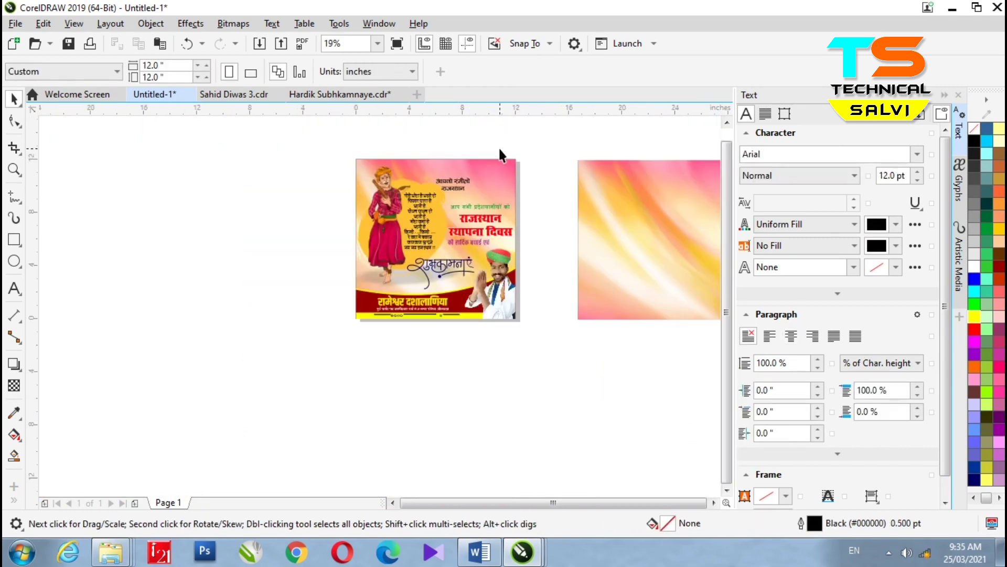
pyautogui.scroll(1, 498, 150)
pyautogui.click(14, 239)
pyautogui.moveTo(464, 149); pyautogui.dragTo(518, 203)
pyautogui.scroll(2, 503, 216)
pyautogui.scroll(-2, 560, 232)
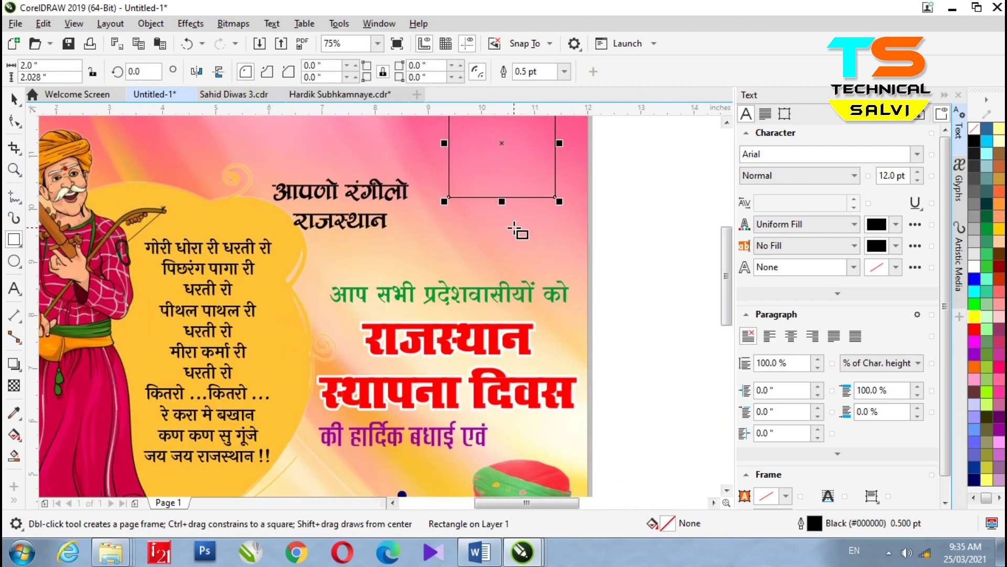
pyautogui.press('space')
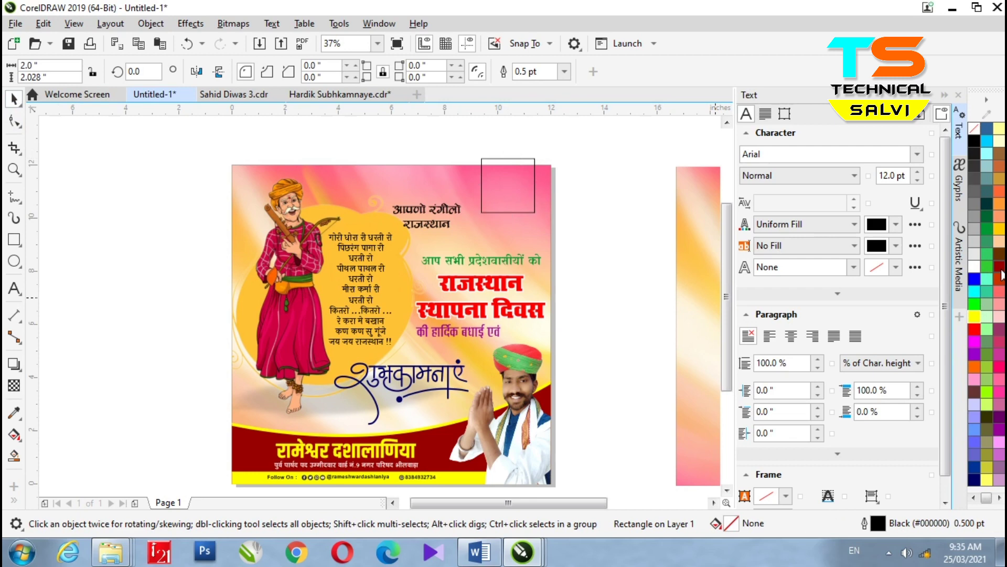
pyautogui.click(1002, 270)
pyautogui.rightClick(1001, 271)
# Convert the dark red rectangle to curves, add a node midway along its lower edge and pull it down into a point
pyautogui.scroll(2, 510, 173)
pyautogui.press('F10')
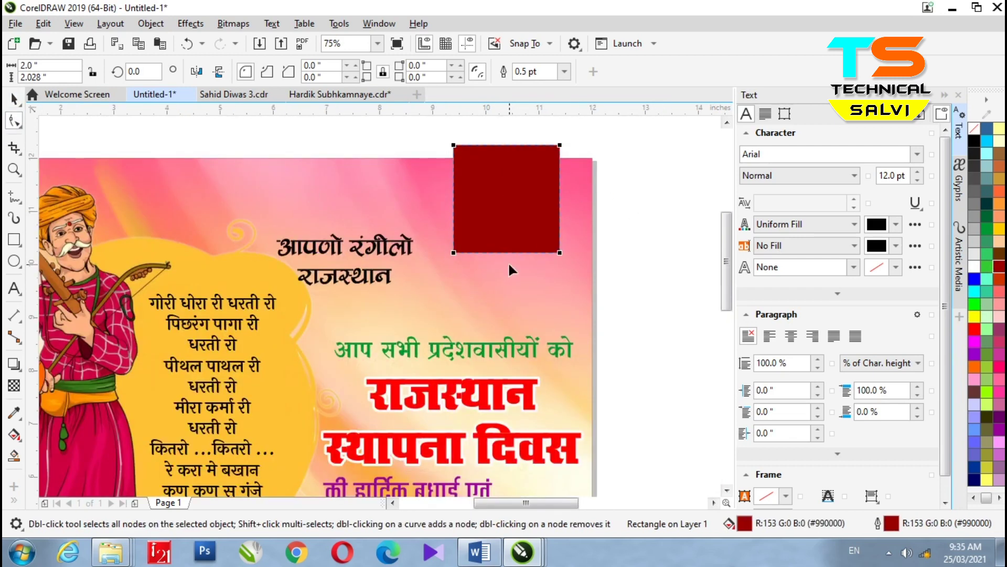
pyautogui.hotkey('ctrl', 'q')
pyautogui.click(505, 253)
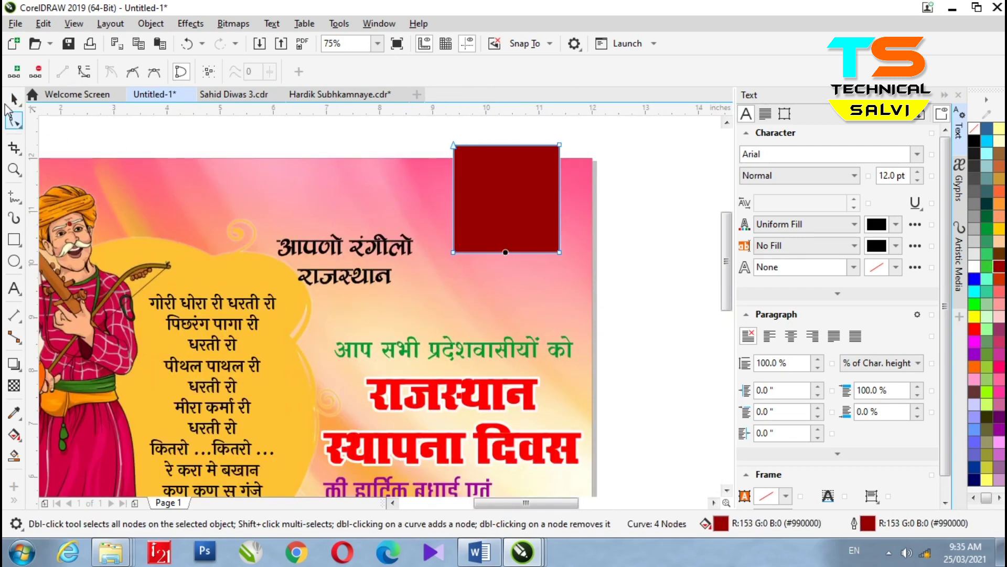
pyautogui.click(18, 73)
pyautogui.moveTo(508, 255); pyautogui.dragTo(508, 276)
pyautogui.press('space')
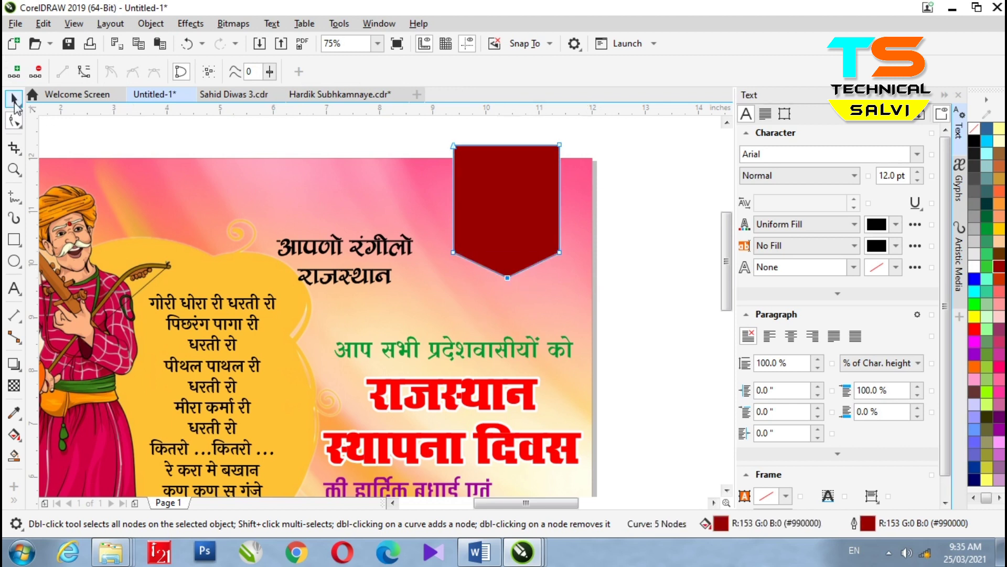
# Give the dark red pointed banner a white outline 4 pt wide
pyautogui.rightClick(974, 266)
pyautogui.press('F12')
pyautogui.click(412, 219)
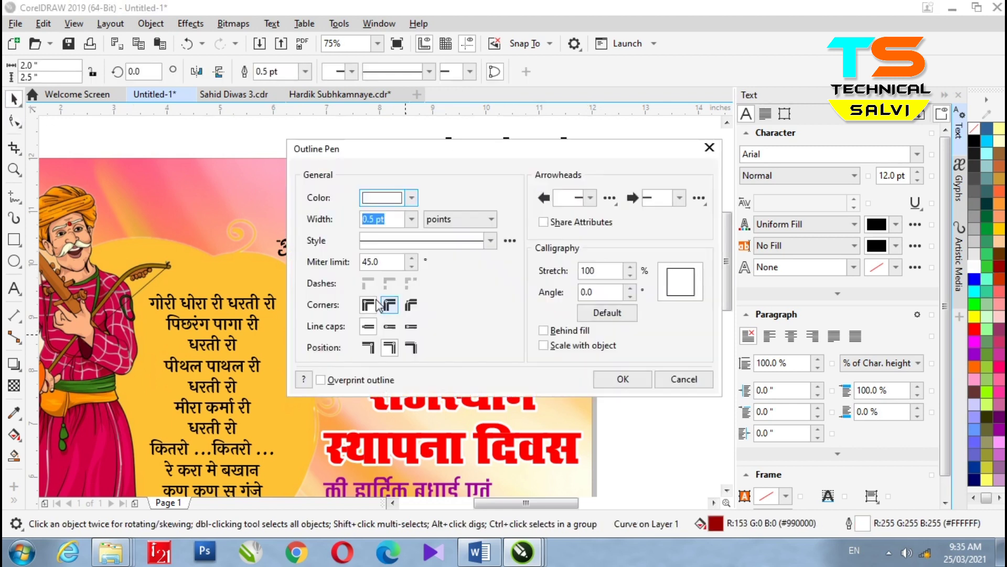
pyautogui.click(388, 324)
pyautogui.click(623, 379)
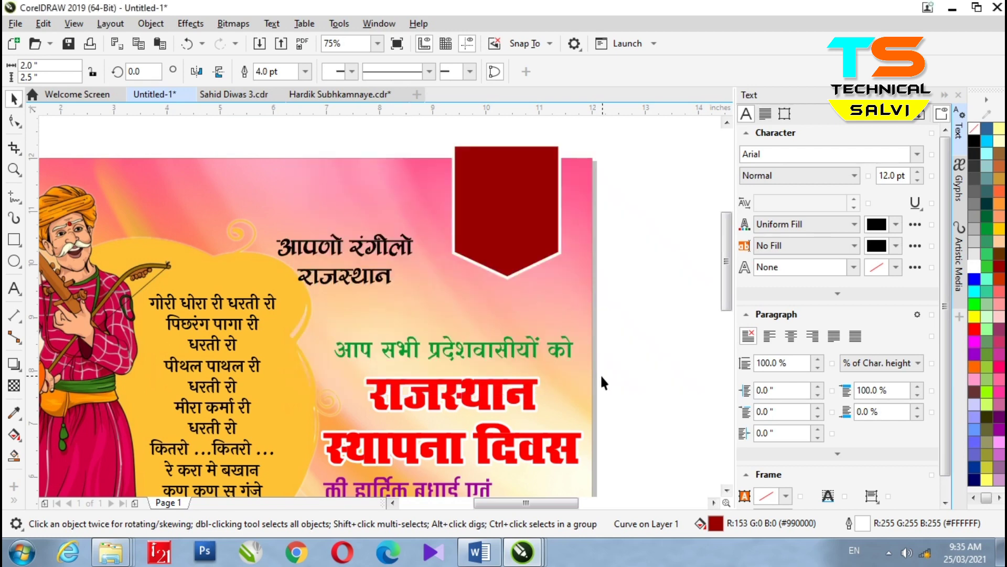
# PowerClip the dark red banner inside the poster's background rectangle so its upper end is cropped at the page edge
pyautogui.rightClick(486, 228)
pyautogui.click(557, 279)
pyautogui.click(534, 203)
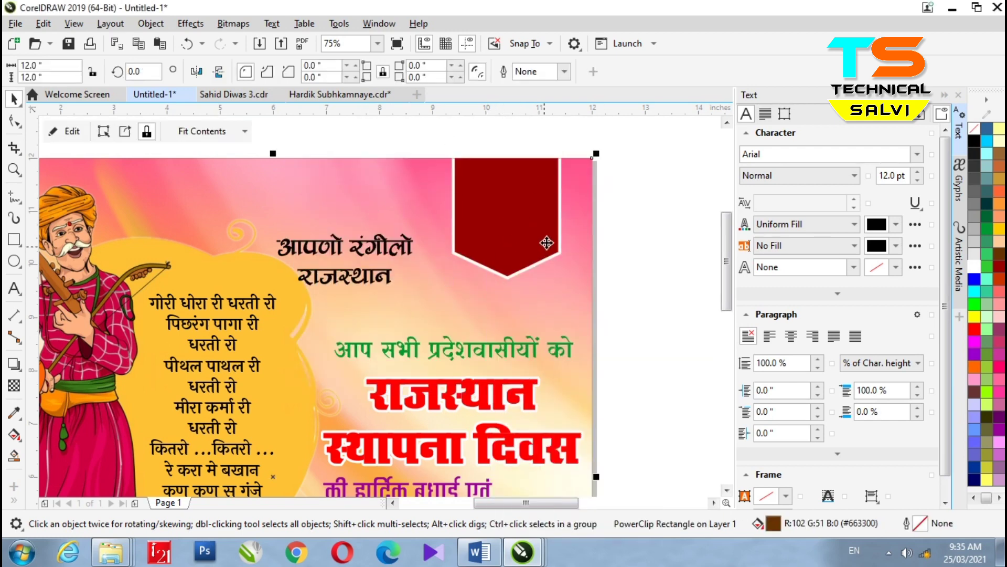
# Add the two-line text 30 मार्च on the dark red banner in the RAJ 66 font
pyautogui.click(7, 289)
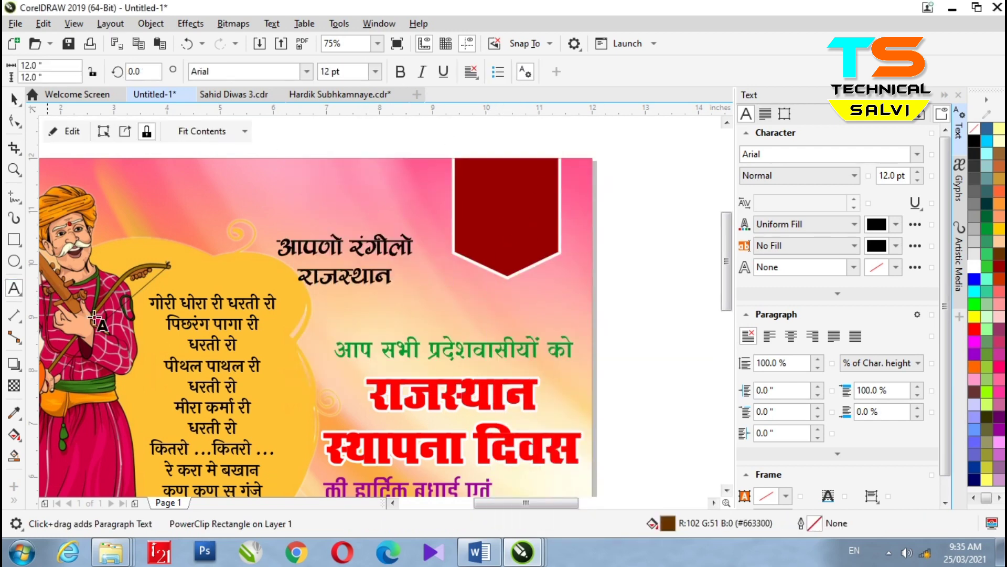
pyautogui.click(478, 196)
pyautogui.click(307, 72)
pyautogui.click(268, 118)
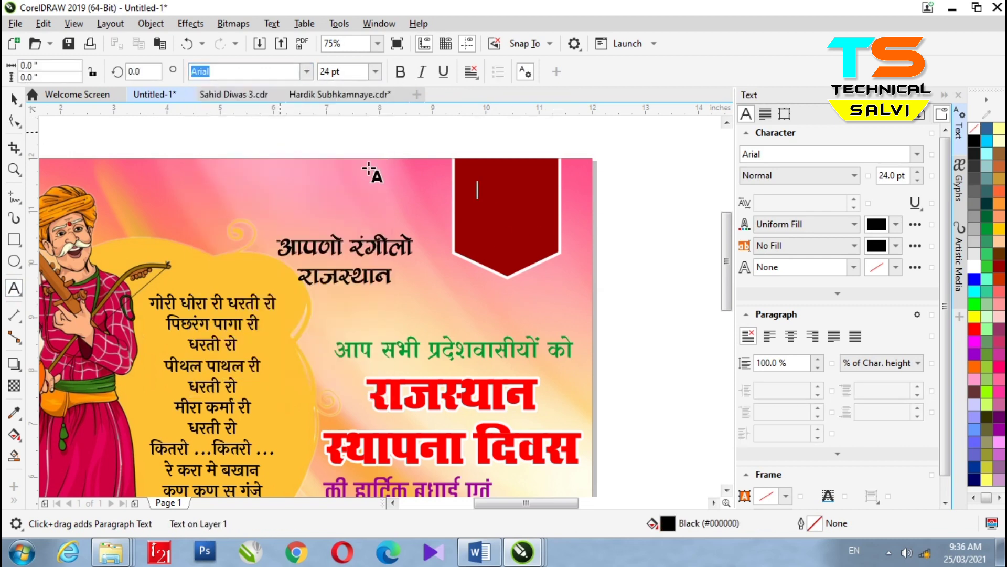
pyautogui.write('RAJ 66')
pyautogui.press('Return')
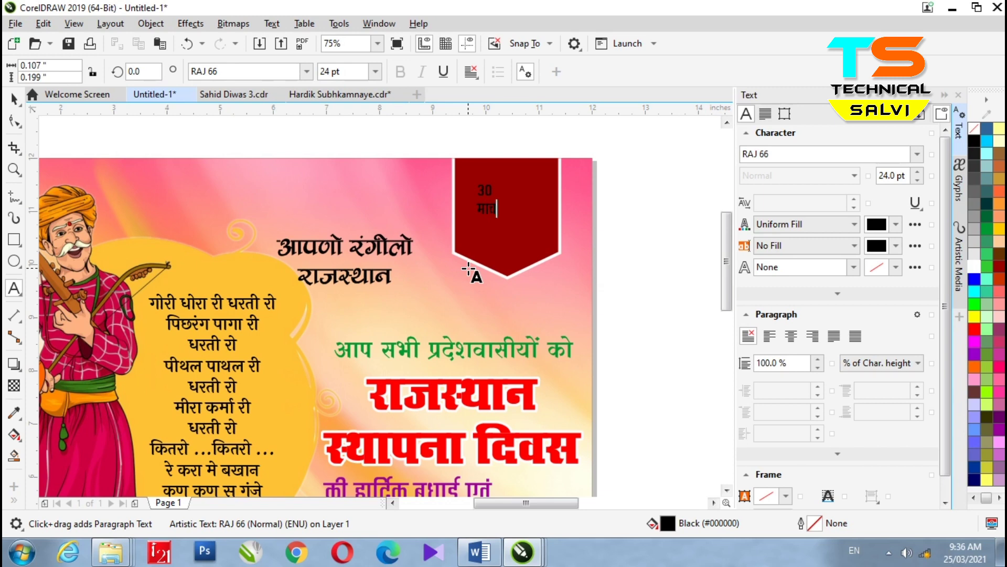
pyautogui.hotkey('ctrl', 'space')
# Enlarge the 30 मार्च text to about 58 pt, place it within the banner and fill it white
pyautogui.moveTo(503, 220); pyautogui.dragTo(555, 270)
pyautogui.moveTo(515, 232); pyautogui.dragTo(524, 220)
pyautogui.click(975, 268)
pyautogui.click(669, 229)
# Edit the background's PowerClip contents and narrow the banner from its left side to about 1.65 inches wide
pyautogui.doubleClick(514, 266)
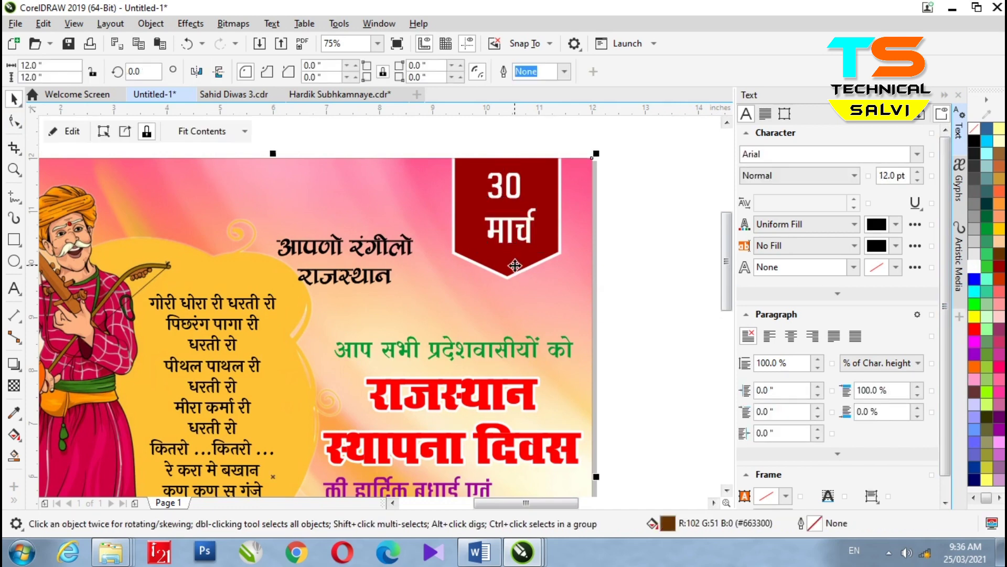
pyautogui.click(471, 225)
pyautogui.moveTo(448, 212); pyautogui.dragTo(466, 212)
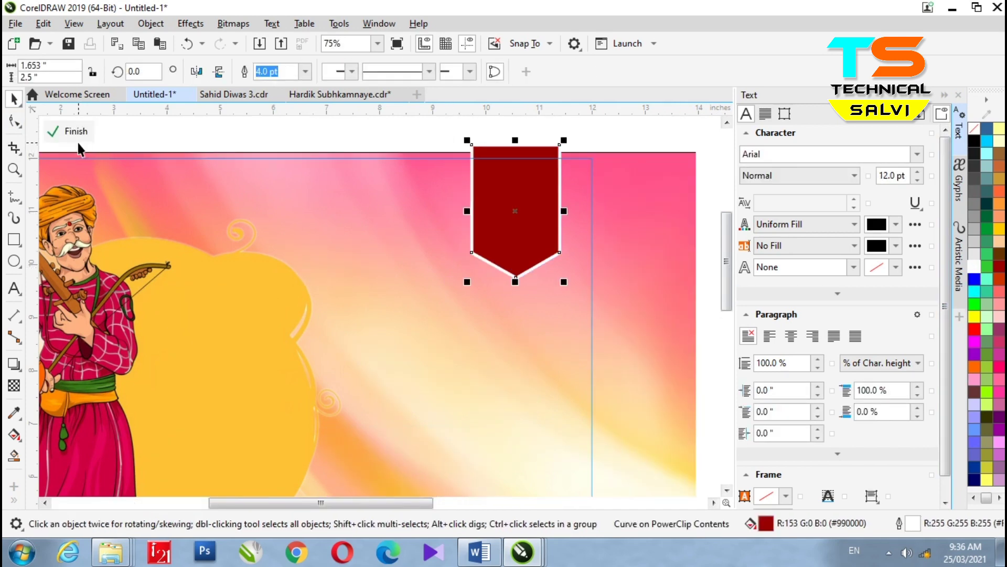
pyautogui.click(76, 133)
# Nudge the 30 मार्च text right to centre it on the narrowed banner
pyautogui.click(510, 236)
pyautogui.press('Right')
pyautogui.press('Right')
pyautogui.press('Right')
pyautogui.press('Right')
pyautogui.press('Right')
pyautogui.press('Right')
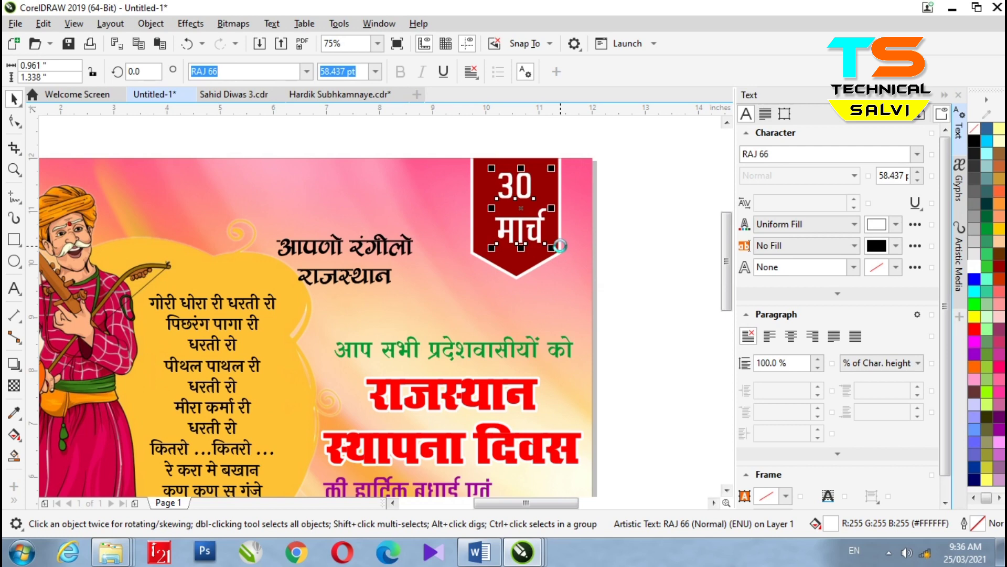
pyautogui.click(657, 274)
# Draw a vertical line about 0.43 inches long down from the banner's tip, with a white outline 3 pt wide
pyautogui.scroll(2, 535, 320)
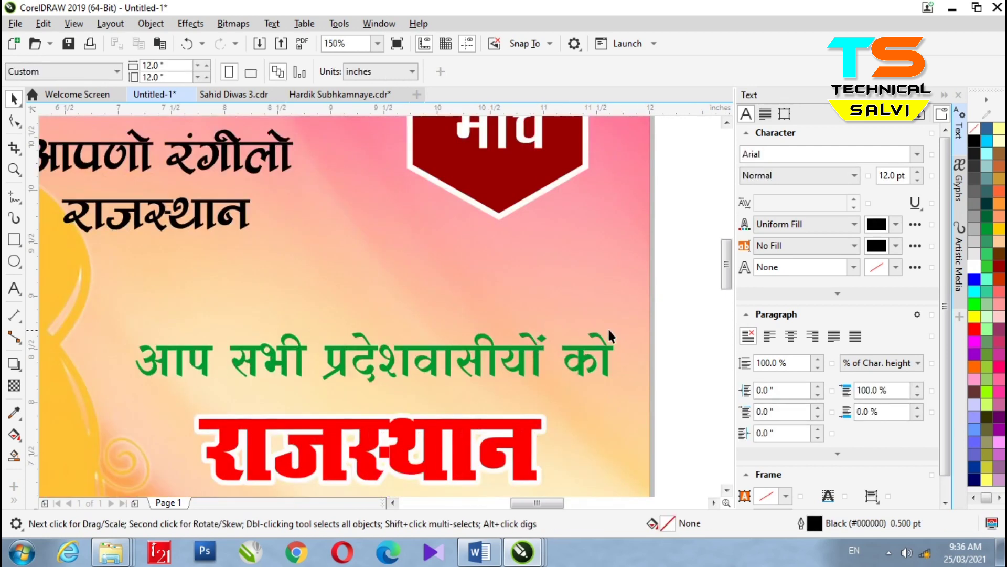
pyautogui.click(16, 213)
pyautogui.click(19, 216)
pyautogui.click(59, 211)
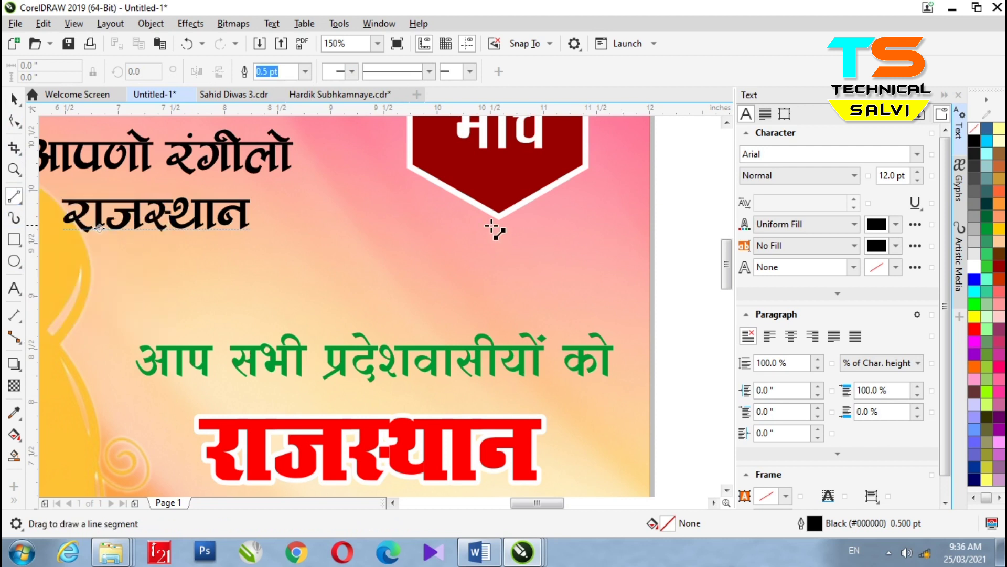
pyautogui.moveTo(500, 218); pyautogui.dragTo(498, 268)
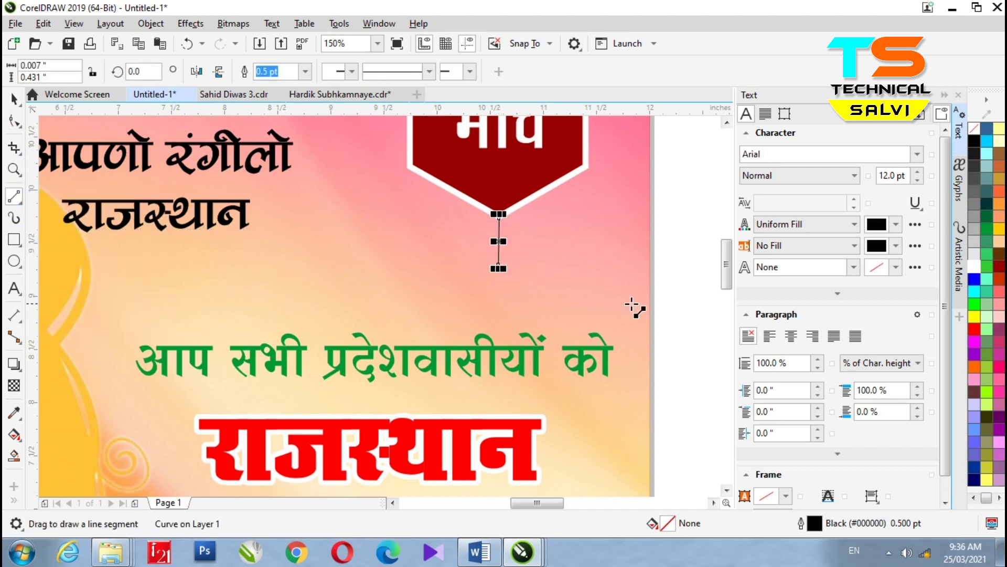
pyautogui.rightClick(974, 269)
pyautogui.click(306, 75)
pyautogui.click(275, 132)
pyautogui.click(305, 74)
pyautogui.click(284, 162)
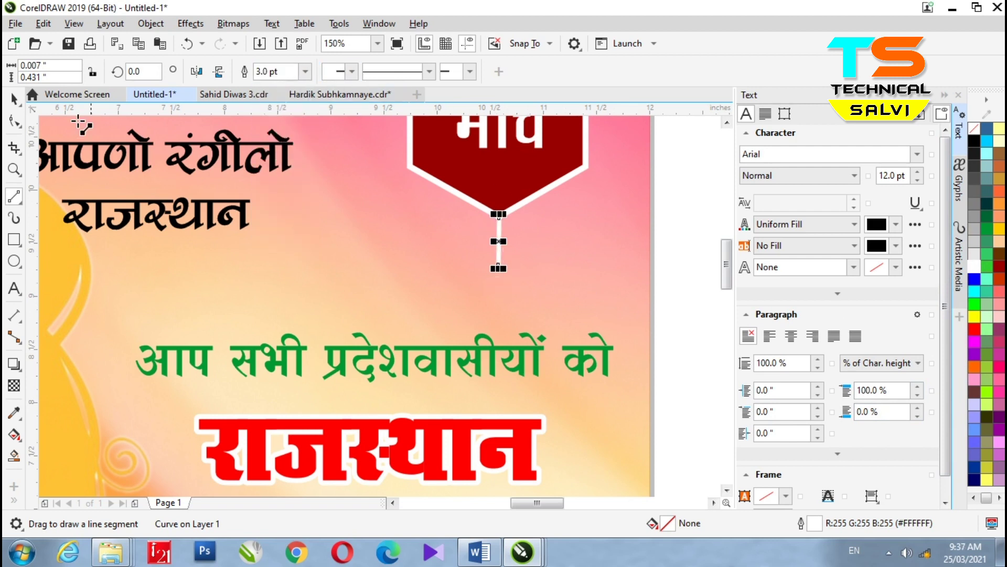
pyautogui.press('space')
# Draw a circle about 0.09 inches across at the white line's lower end, with yellow fill and outline
pyautogui.scroll(2, 499, 285)
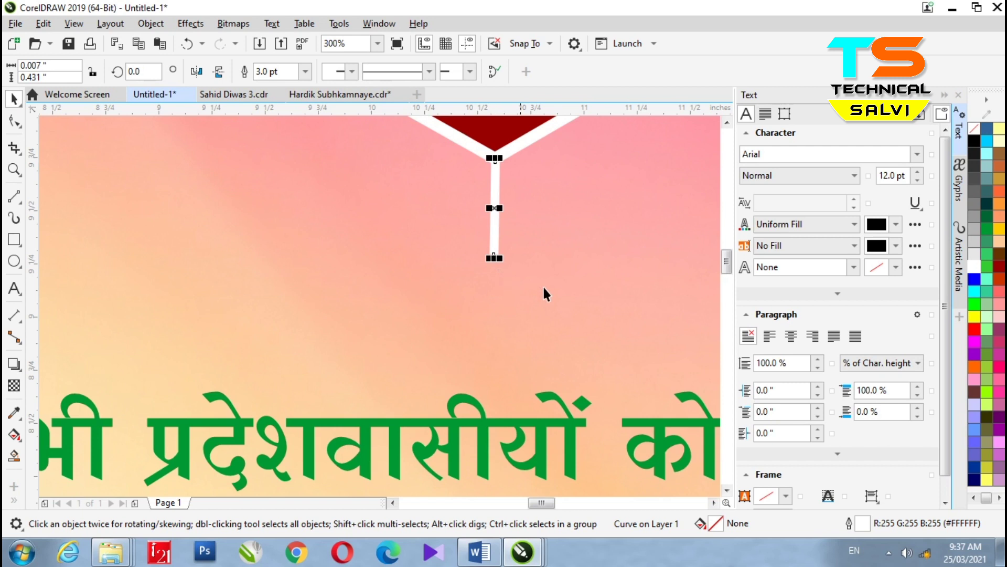
pyautogui.click(14, 260)
pyautogui.scroll(2, 508, 267)
pyautogui.moveTo(471, 250); pyautogui.dragTo(510, 290)
pyautogui.press('space')
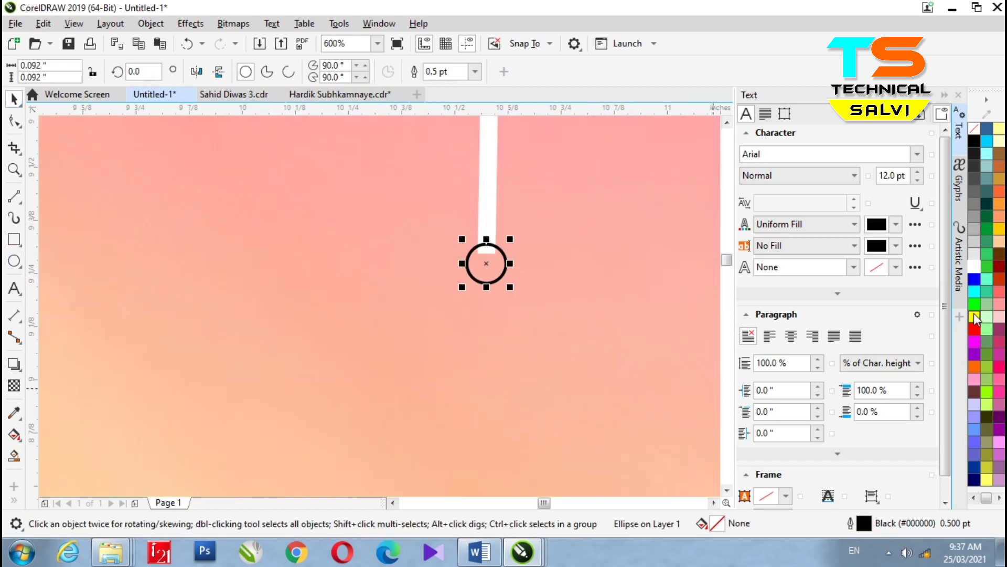
pyautogui.click(975, 316)
pyautogui.rightClick(975, 316)
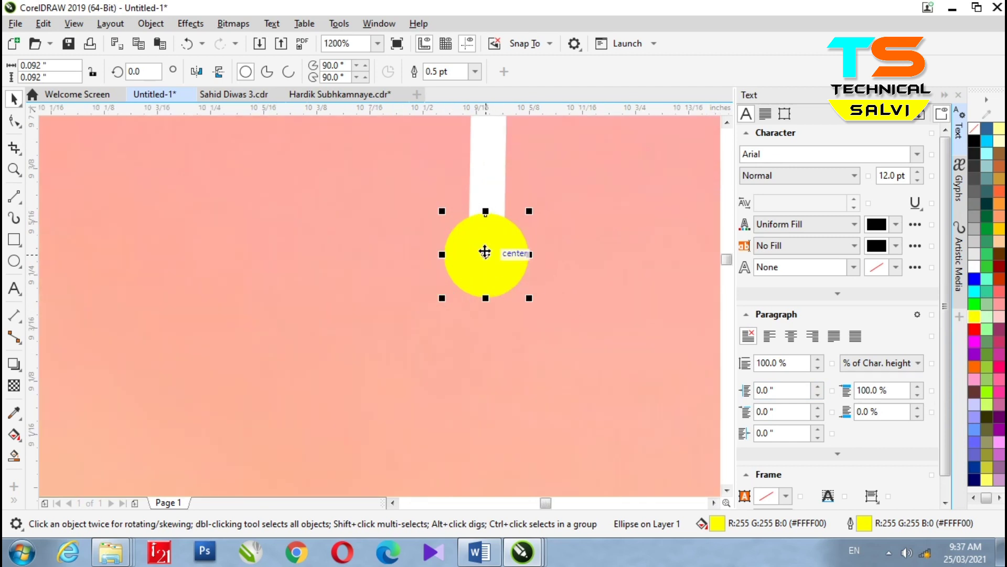
# Apply a vertical yellow-to-white fountain fill to the circle and remove its outline
pyautogui.scroll(4, 484, 252)
pyautogui.press('g')
pyautogui.moveTo(482, 247); pyautogui.dragTo(484, 300)
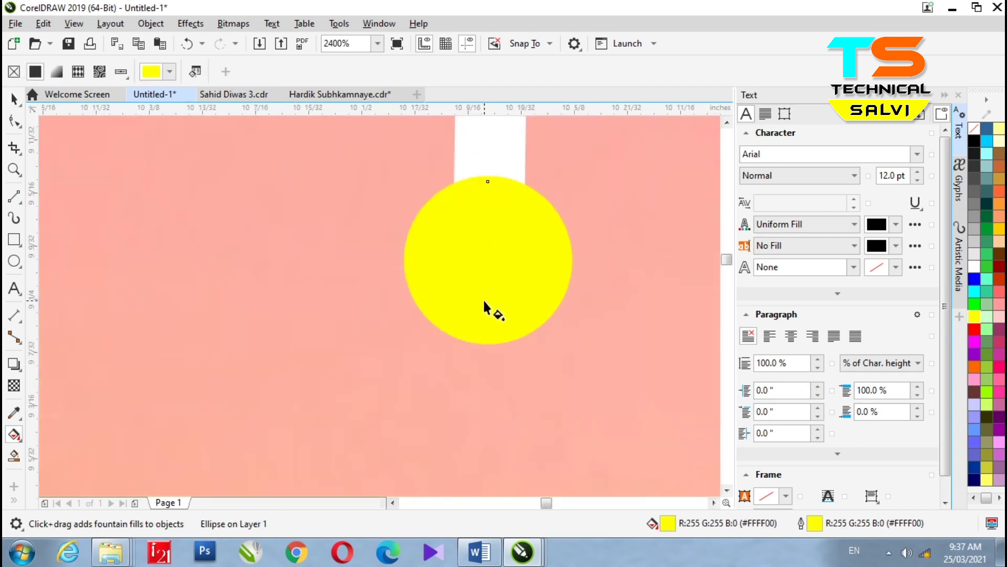
pyautogui.moveTo(483, 245); pyautogui.dragTo(487, 236)
pyautogui.moveTo(484, 300); pyautogui.dragTo(486, 351)
pyautogui.click(488, 321)
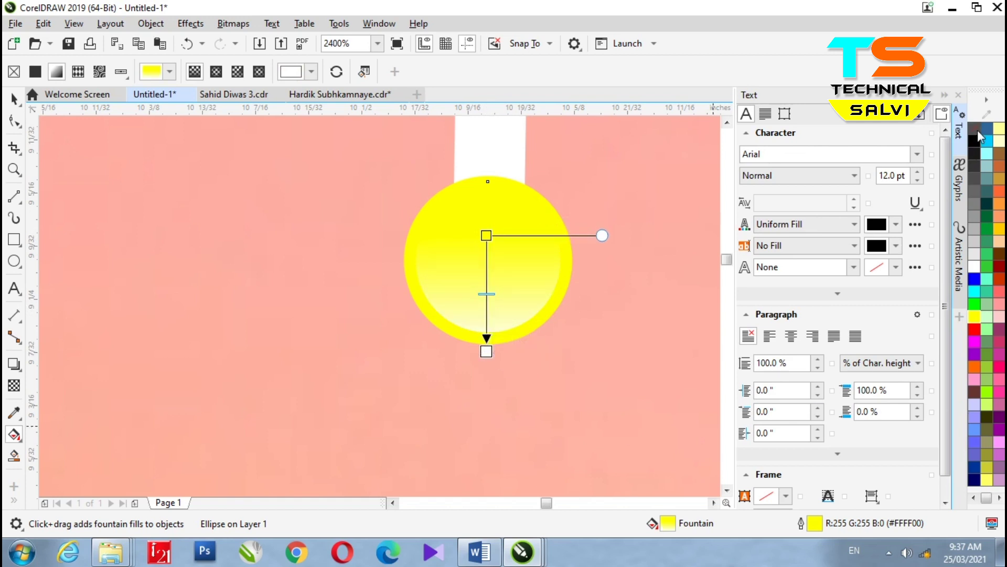
pyautogui.click(486, 351)
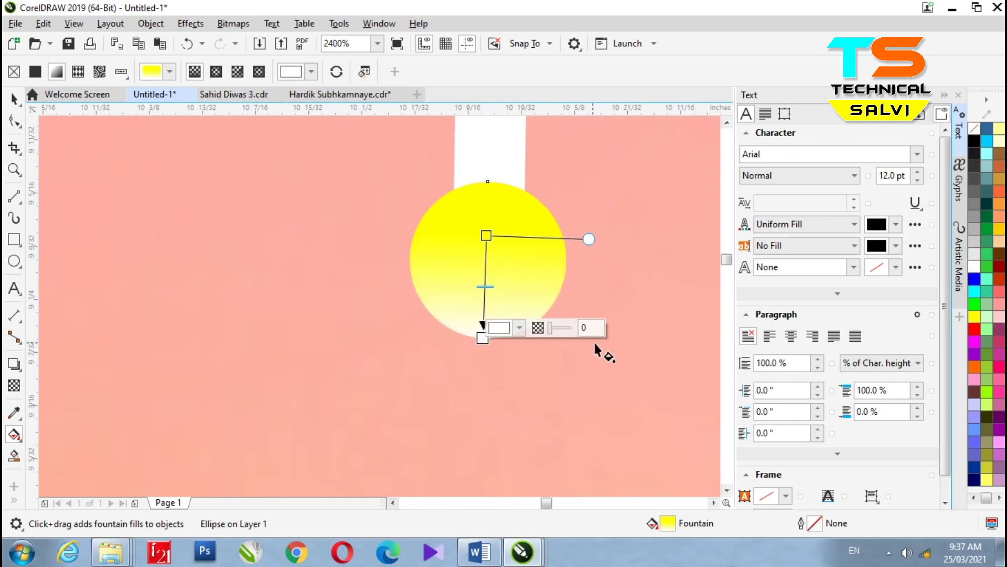
# Duplicate the yellow circle over its lower edge at about 0.065 inches and change the gradient's yellow to red
pyautogui.click(14, 99)
pyautogui.moveTo(464, 259); pyautogui.dragTo(470, 330)
pyautogui.moveTo(570, 244); pyautogui.dragTo(559, 265)
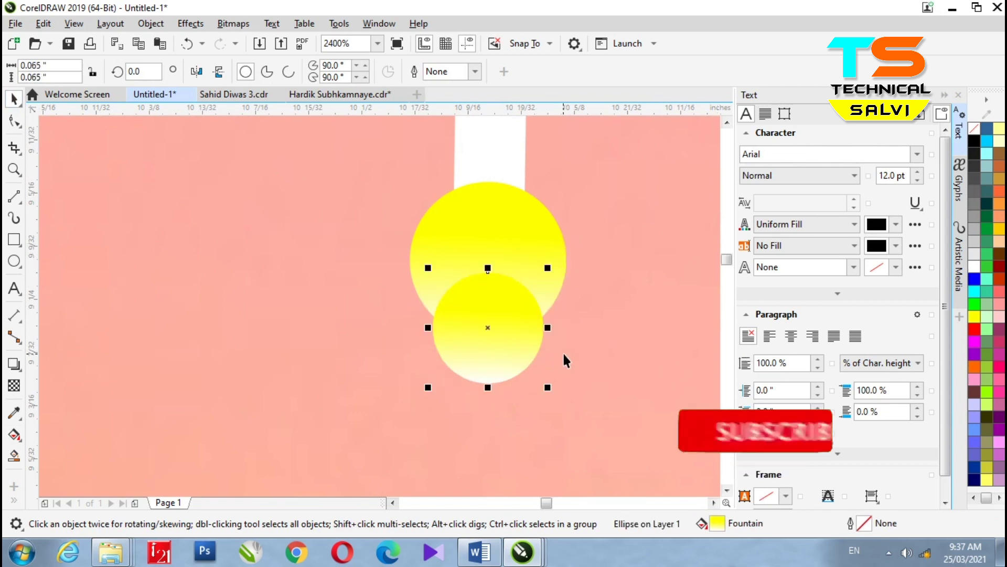
pyautogui.press('g')
pyautogui.moveTo(484, 384); pyautogui.dragTo(488, 383)
pyautogui.moveTo(975, 329); pyautogui.dragTo(511, 386)
# Duplicate the red circle below it at about 0.047 inches and change the gradient's red to blue
pyautogui.press('space')
pyautogui.moveTo(550, 326); pyautogui.dragTo(532, 340)
pyautogui.moveTo(496, 386); pyautogui.dragTo(496, 403)
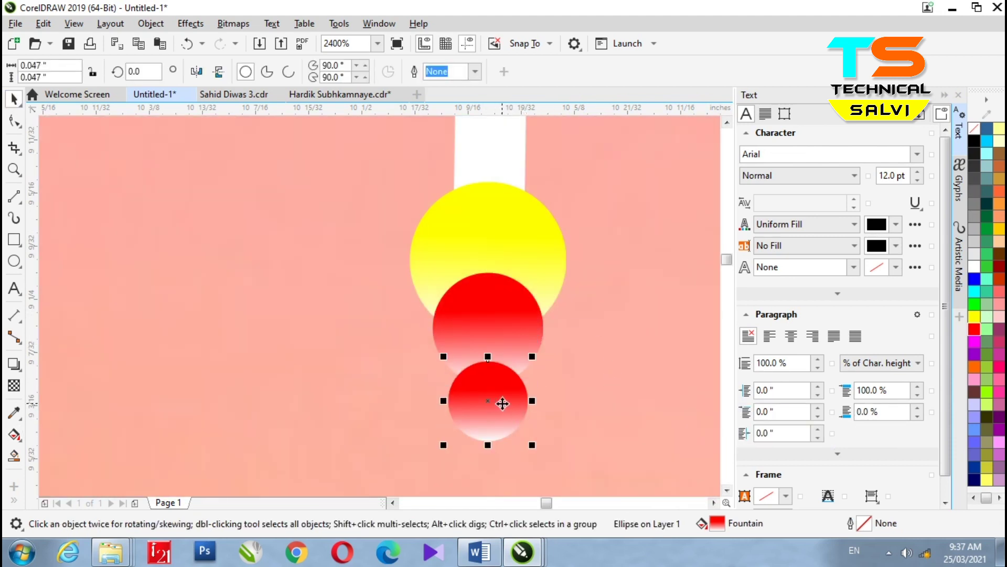
pyautogui.press('g')
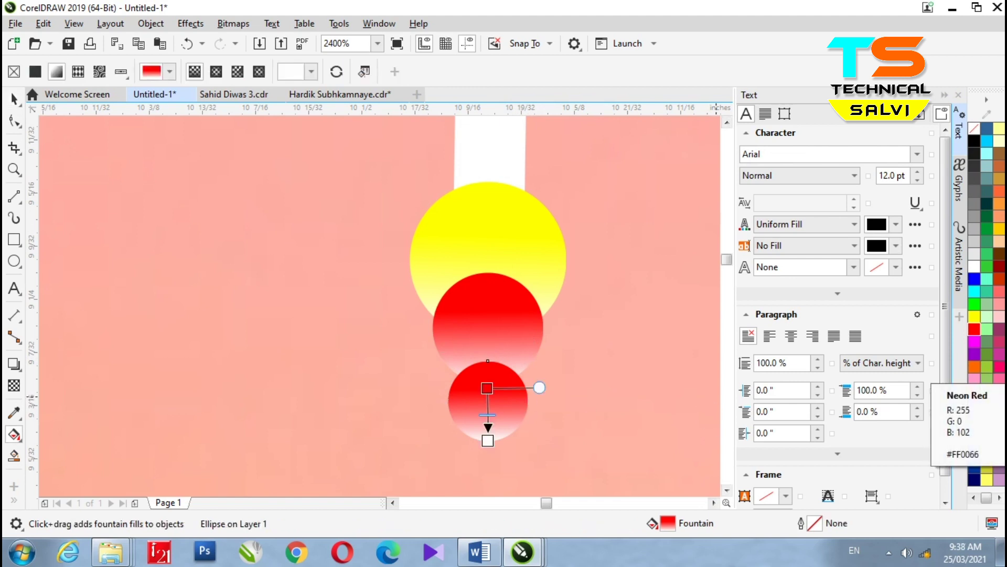
pyautogui.moveTo(975, 284); pyautogui.dragTo(487, 388)
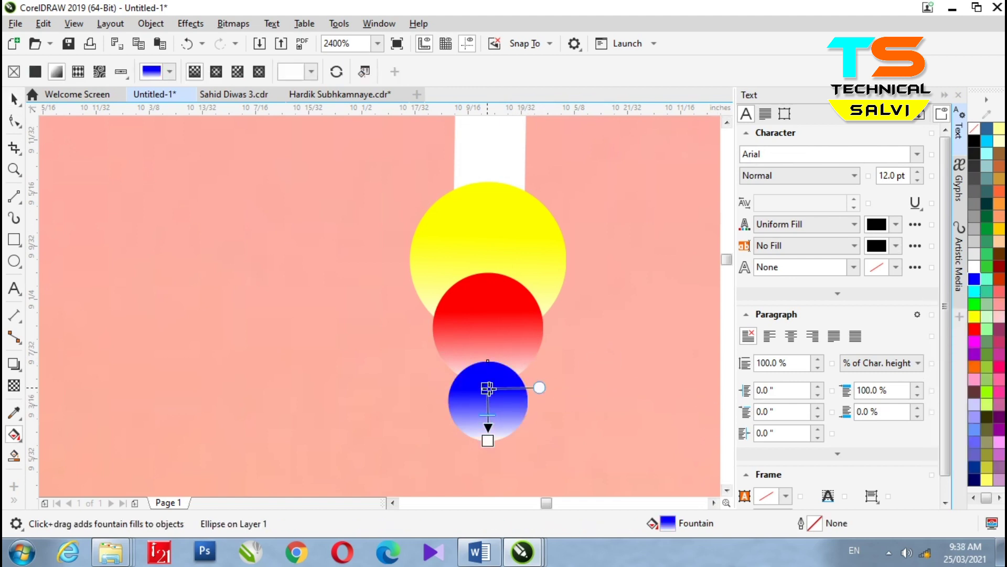
# Select the white line with its three beads and copy this pendant to the banner's right and left lower corners
pyautogui.press('space')
pyautogui.keyDown('shift'); pyautogui.click(477, 336); pyautogui.keyUp('shift')
pyautogui.keyDown('shift'); pyautogui.click(493, 242); pyautogui.keyUp('shift')
pyautogui.keyDown('shift'); pyautogui.click(488, 157); pyautogui.keyUp('shift')
pyautogui.scroll(-8, 443, 301)
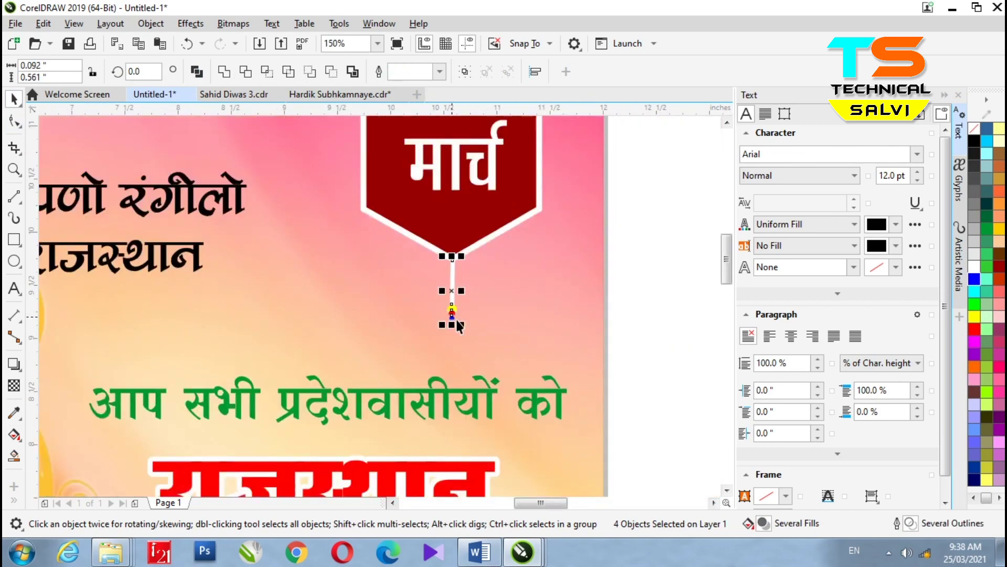
pyautogui.moveTo(450, 273); pyautogui.dragTo(486, 293)
pyautogui.moveTo(539, 246); pyautogui.dragTo(362, 227)
# Nudge the left pendant horizontally to line up with the banner's left edge
pyautogui.scroll(4, 359, 230)
pyautogui.press('Left')
pyautogui.press('Left')
pyautogui.press('Right')
pyautogui.scroll(-2, 329, 361)
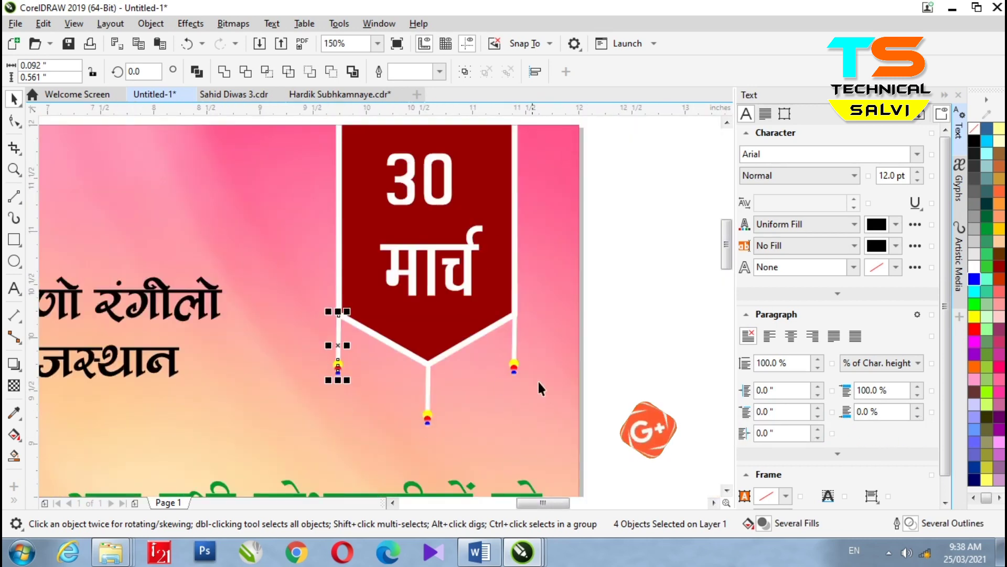
pyautogui.press('Escape')
# Enlarge the black आपणो रंगीलो राजस्थान title to about 46.9 pt and nudge it up
pyautogui.scroll(-3, 317, 434)
pyautogui.scroll(1, 334, 301)
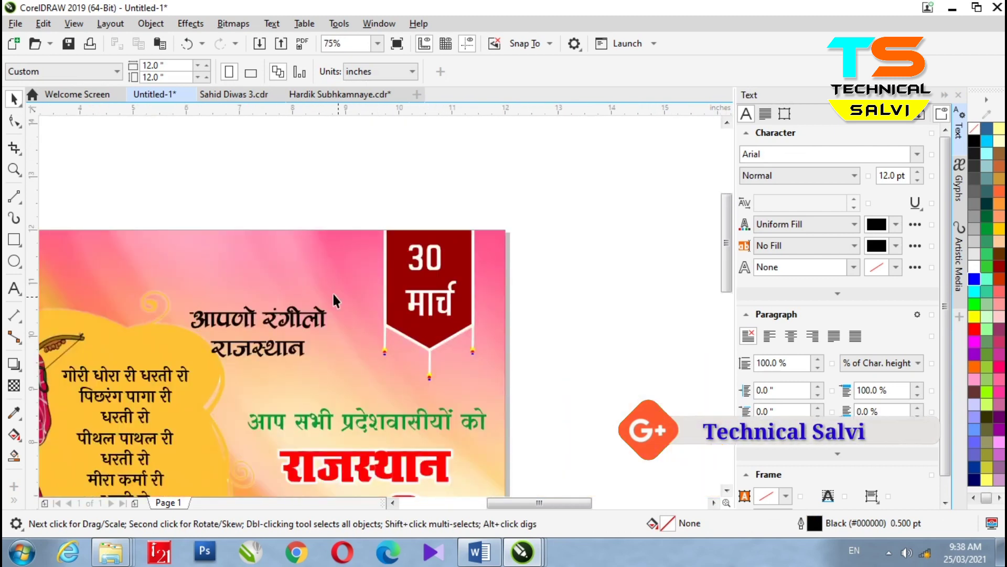
pyautogui.scroll(-1, 334, 301)
pyautogui.click(360, 247)
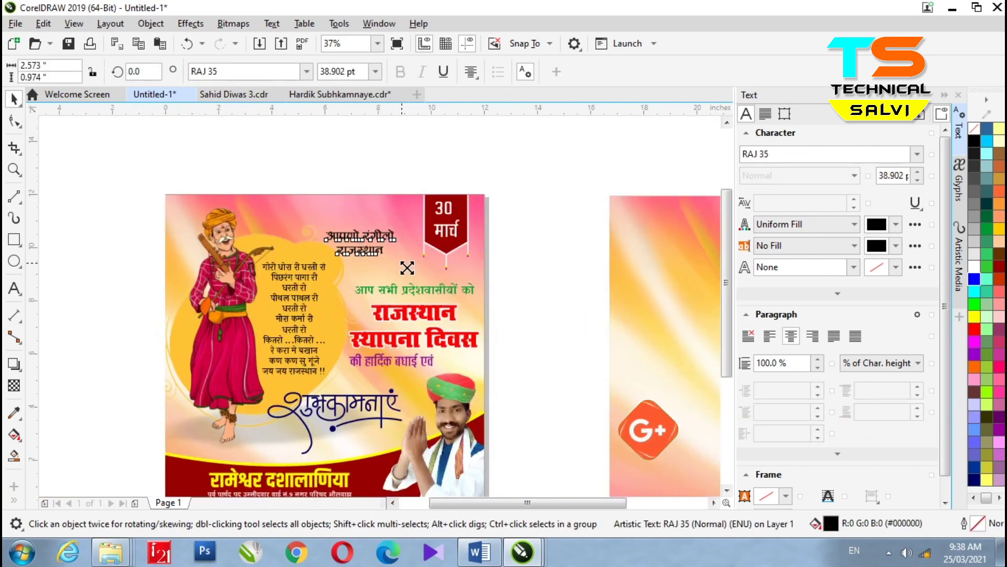
pyautogui.moveTo(408, 267); pyautogui.dragTo(412, 269)
pyautogui.press('Up')
pyautogui.press('Up')
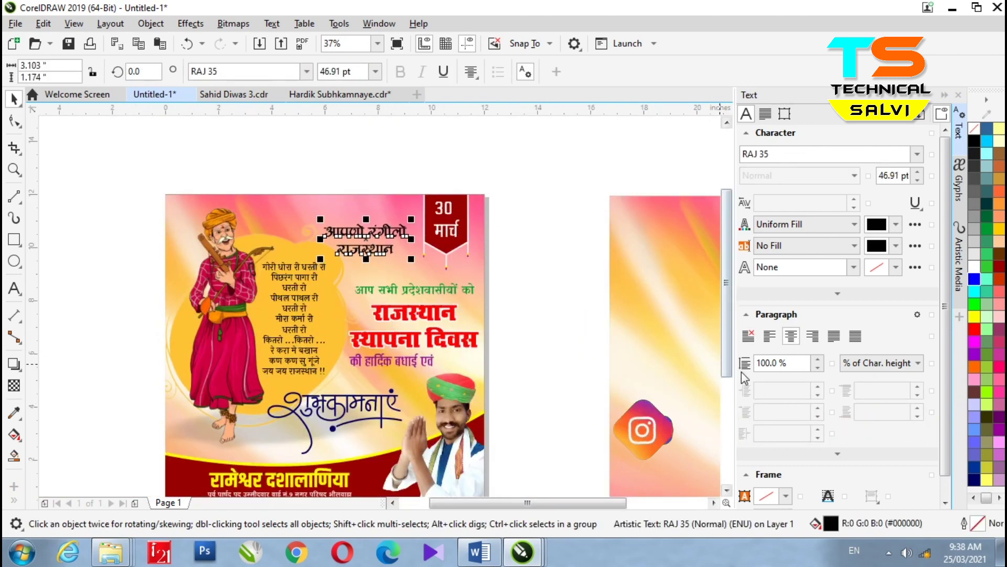
pyautogui.scroll(1, 362, 239)
pyautogui.press('Escape')
# Select all objects of the finished poster and group them
pyautogui.scroll(-1, 368, 289)
pyautogui.moveTo(727, 291); pyautogui.dragTo(735, 335)
pyautogui.moveTo(96, 130)
pyautogui.mouseDown()
pyautogui.moveTo(505, 376)
pyautogui.moveTo(538, 460)
pyautogui.mouseUp()
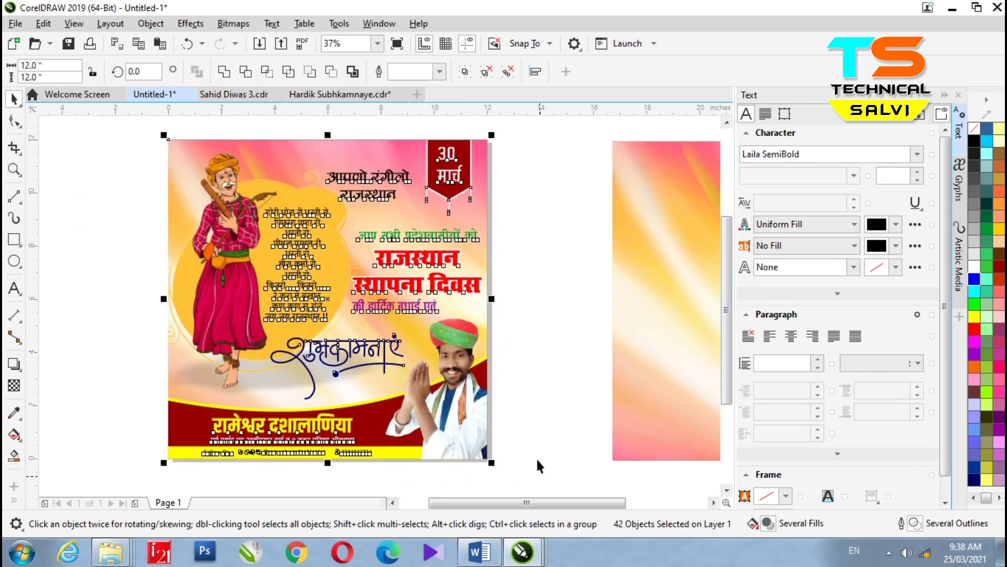
pyautogui.scroll(-1, 584, 397)
pyautogui.rightClick(428, 284)
pyautogui.click(481, 200)
# Move the grouped poster off the page to the left and centre the spare background rectangle on the page
pyautogui.moveTo(483, 296); pyautogui.dragTo(225, 269)
pyautogui.click(648, 326)
pyautogui.press('p')
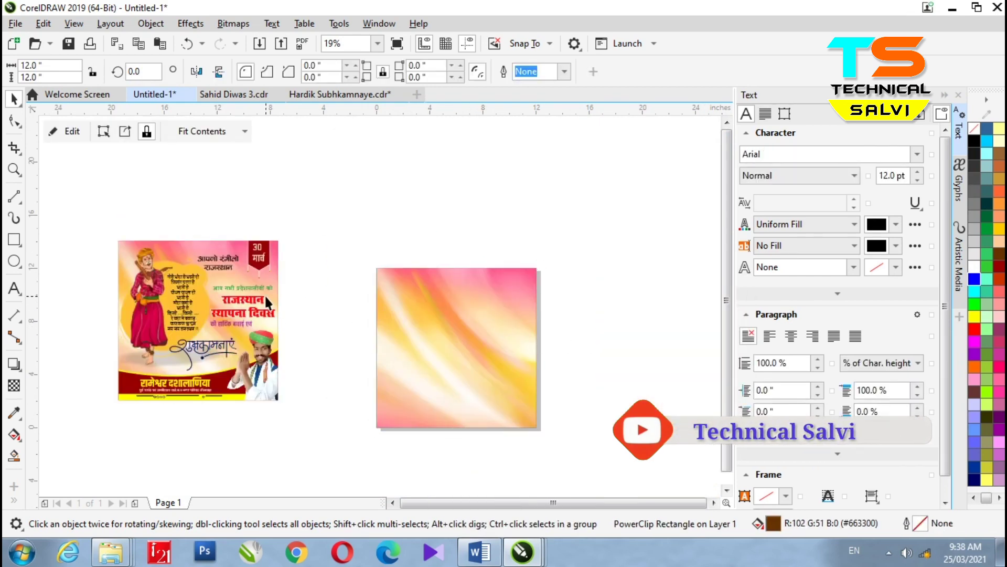
# Centre the poster group over the spare background, scaled to about 11.07 inches square, and ungroup all its objects
pyautogui.click(268, 303)
pyautogui.press('p')
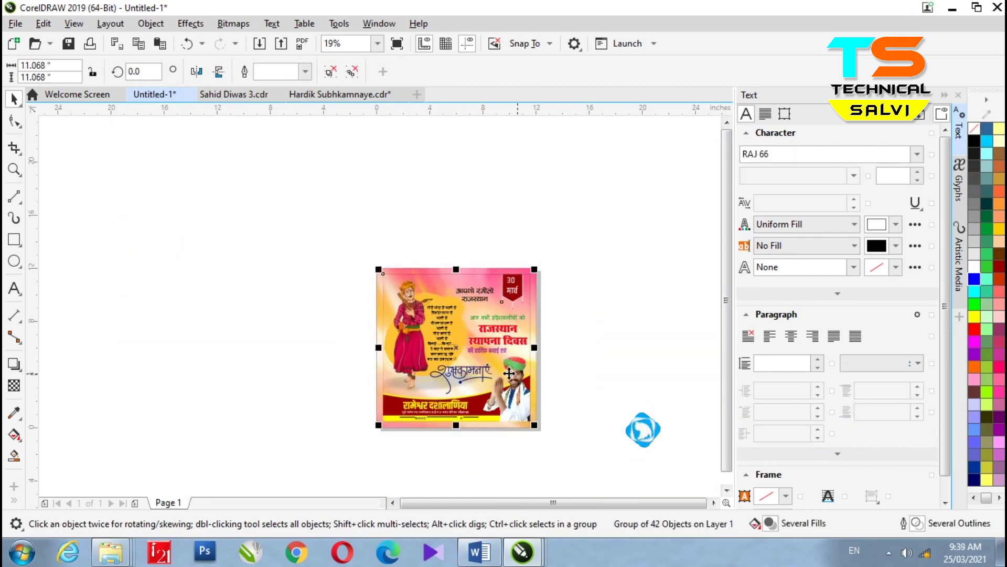
pyautogui.scroll(1, 526, 375)
pyautogui.rightClick(285, 238)
pyautogui.click(315, 149)
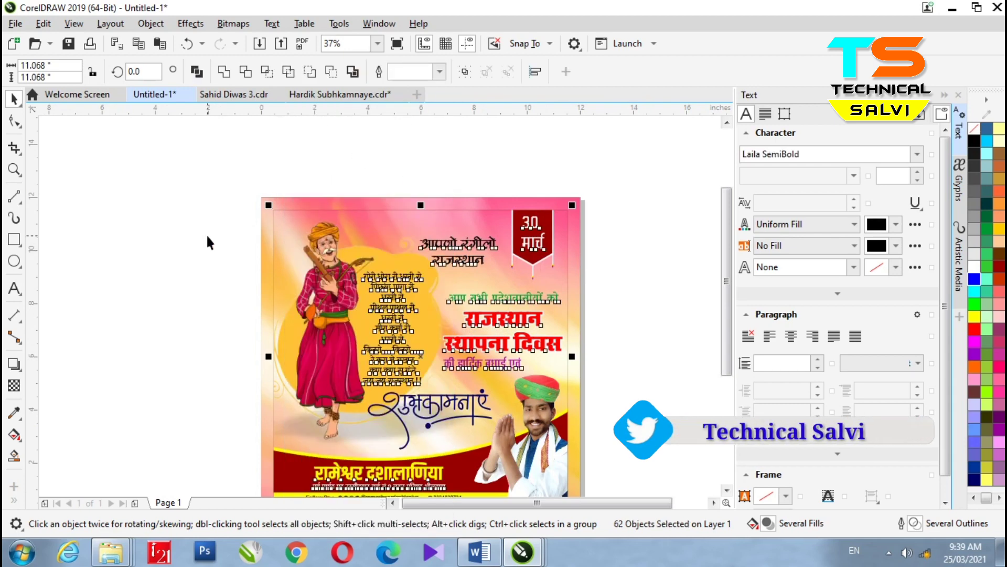
# Give the inner poster's background rectangle a thicker yellow outline as a frame
pyautogui.click(277, 237)
pyautogui.rightClick(975, 317)
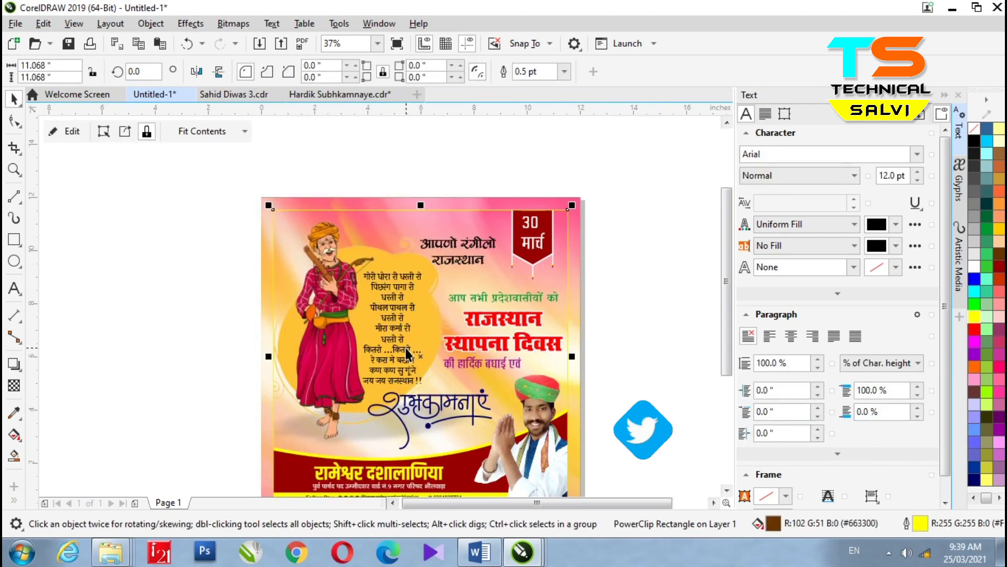
pyautogui.press('F12')
pyautogui.click(412, 219)
pyautogui.click(374, 323)
pyautogui.click(623, 379)
pyautogui.click(625, 380)
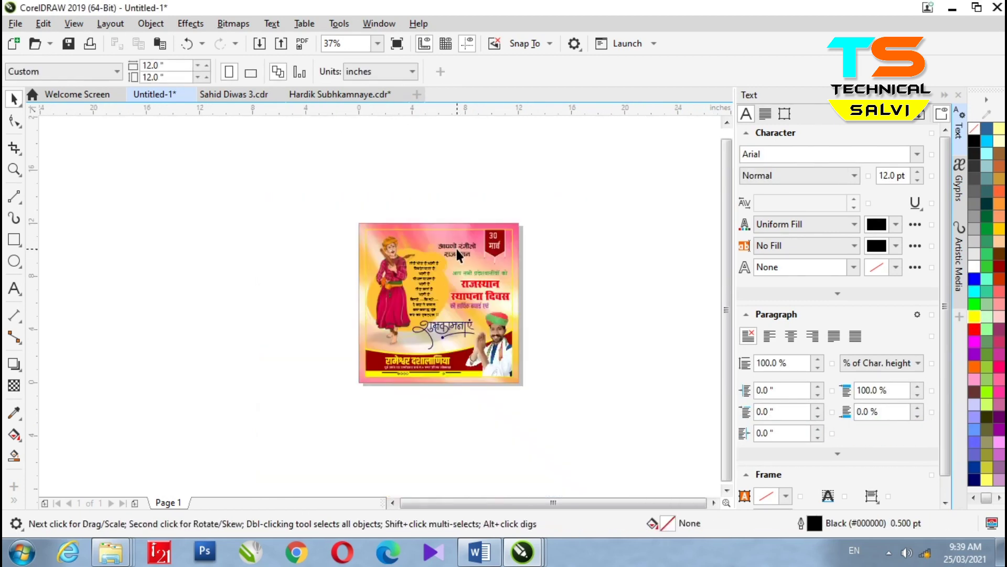
# Add the text "Edit By technical salvi" in the empty area left of the poster
pyautogui.click(14, 288)
pyautogui.click(85, 266)
pyautogui.write('Edit By technical salvi')
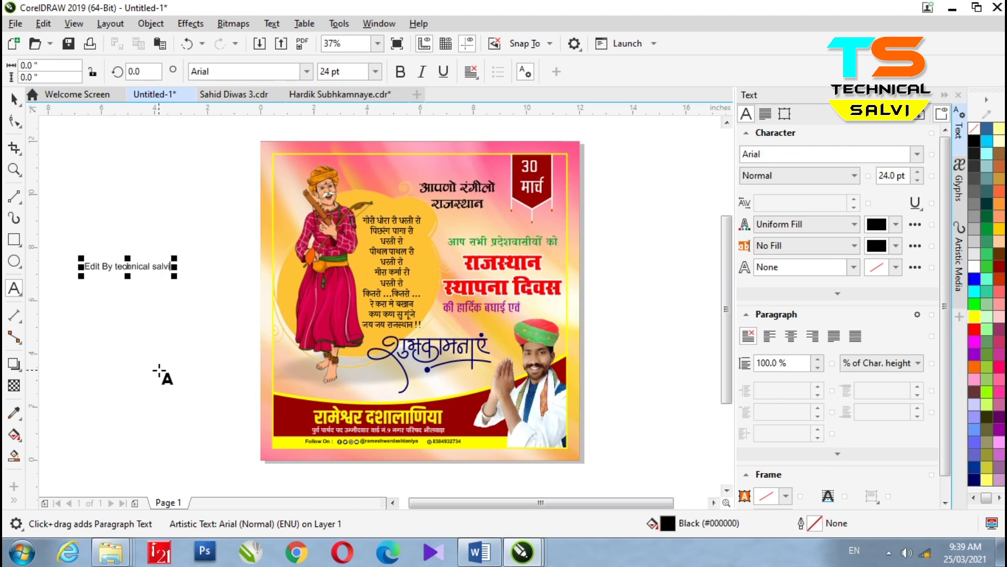
# Correct the editor credit to "Edit By Technical Salvi" and append the editor's phone number
pyautogui.scroll(3, 113, 265)
pyautogui.click(117, 322)
pyautogui.press('BackSpace')
pyautogui.write('T')
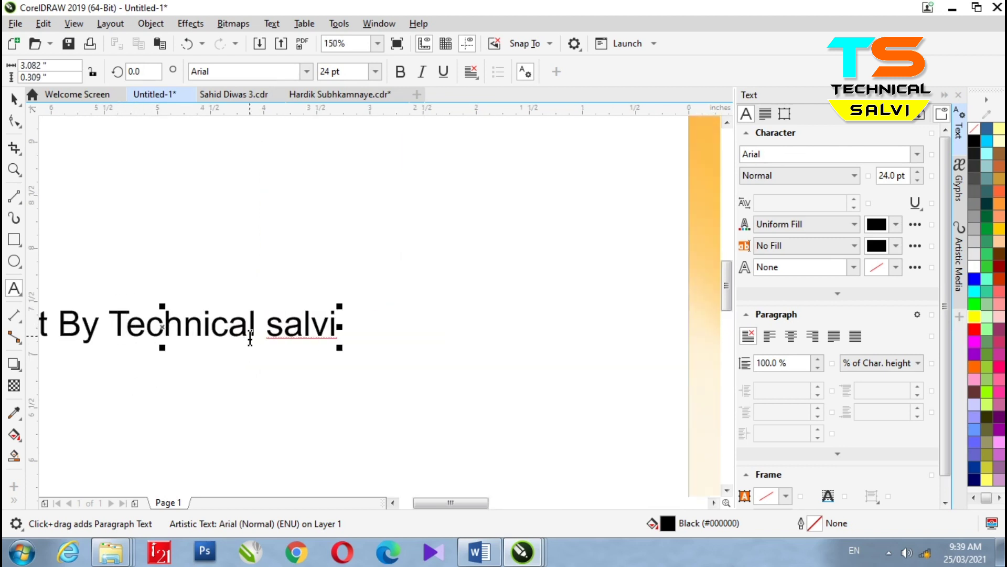
pyautogui.press('BackSpace')
pyautogui.write('S')
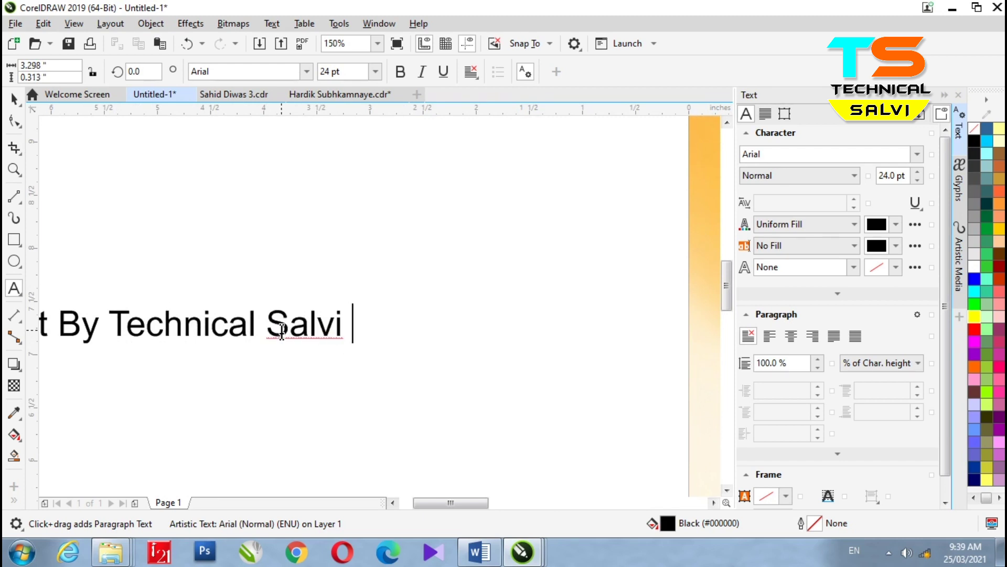
pyautogui.write('758')
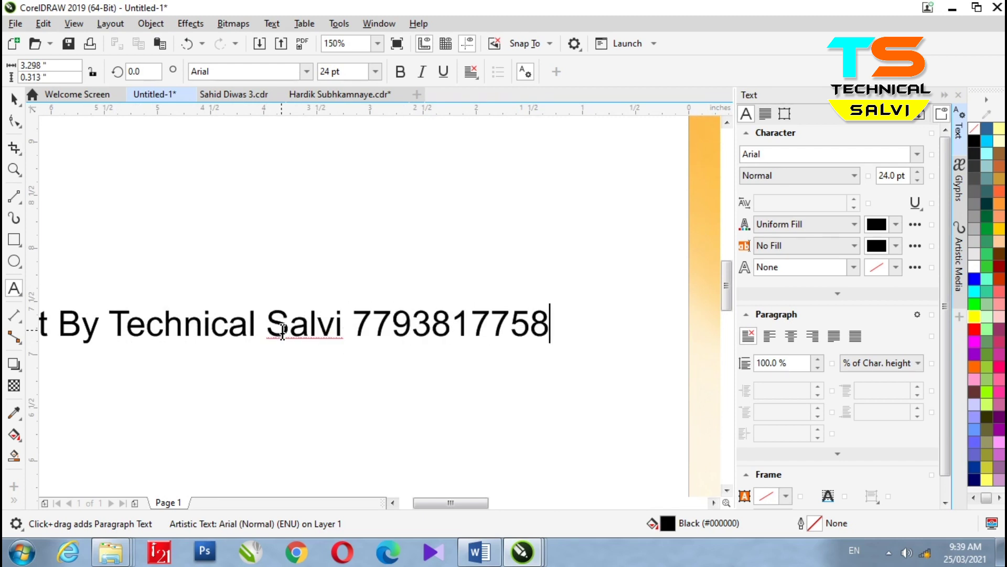
# Rotate the editor credit text 90 degrees and set its font size to 14 pt
pyautogui.click(15, 105)
pyautogui.scroll(-2, 273, 239)
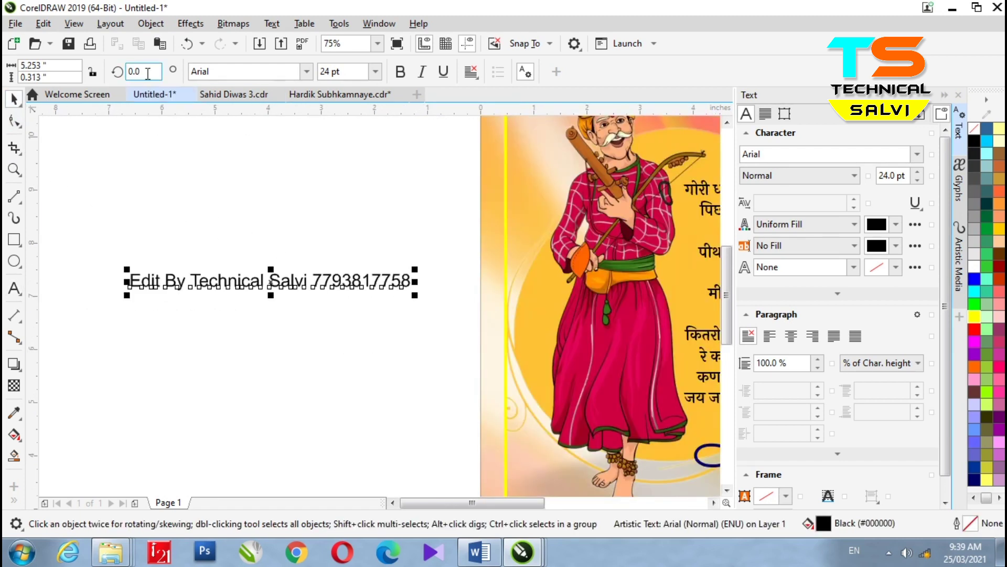
pyautogui.write('90')
pyautogui.press('Return')
pyautogui.click(348, 71)
pyautogui.write('14')
pyautogui.press('Return')
# Place the vertical credit just inside the yellow frame's left edge, beside the musician, and fill it navy blue (#000066)
pyautogui.moveTo(271, 272); pyautogui.dragTo(520, 255)
pyautogui.click(974, 480)
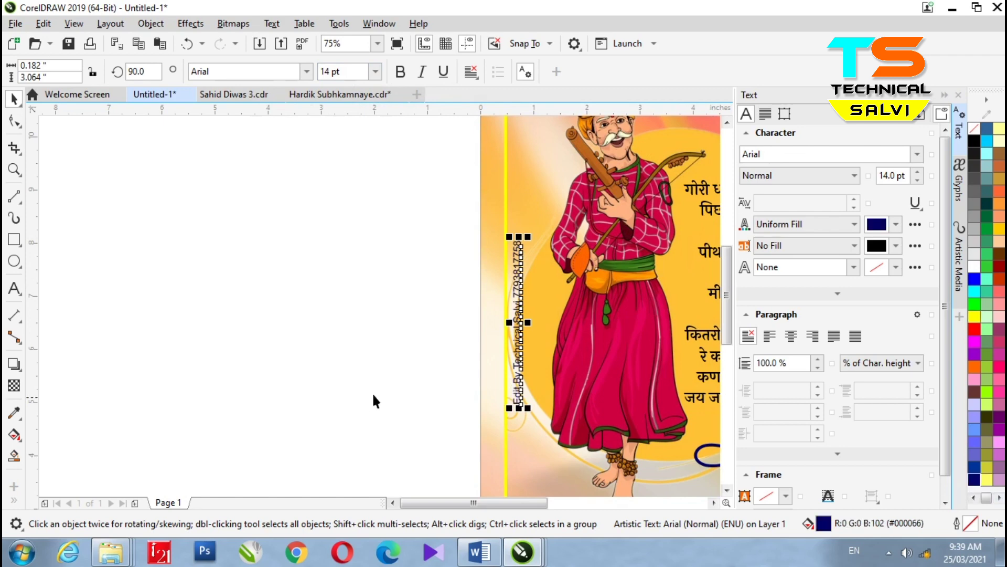
pyautogui.click(167, 290)
pyautogui.scroll(-1, 167, 290)
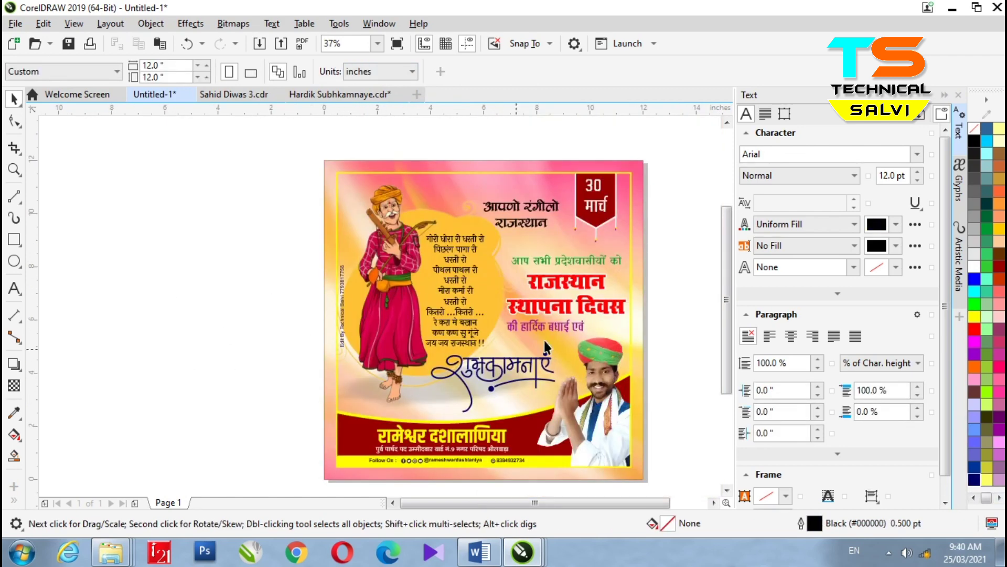
# Start saving the drawing and create a folder named "Rajasthan Sthapna Diwas" inside Graphic designer > Banner Poster CDR
pyautogui.click(947, 95)
pyautogui.click(69, 43)
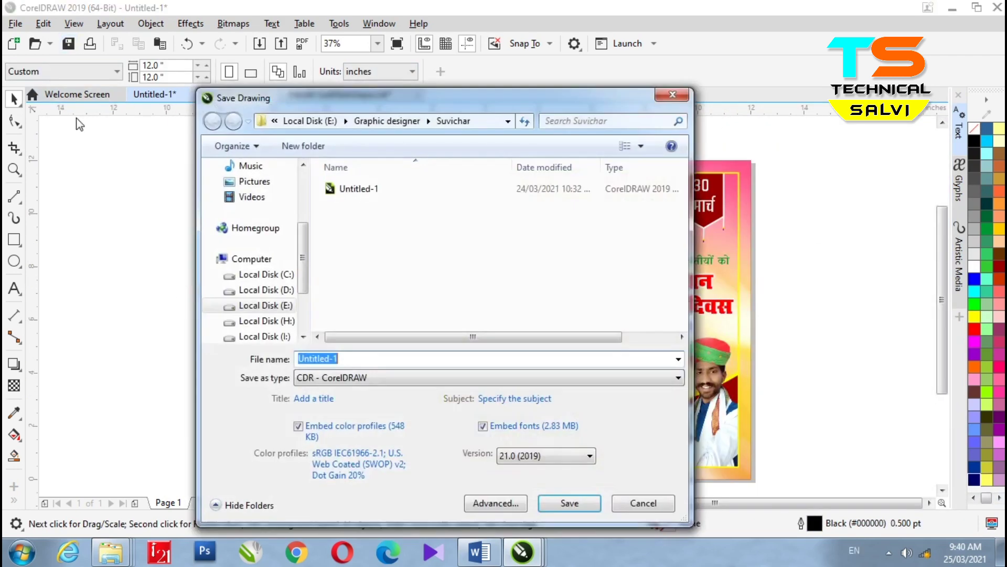
pyautogui.click(387, 120)
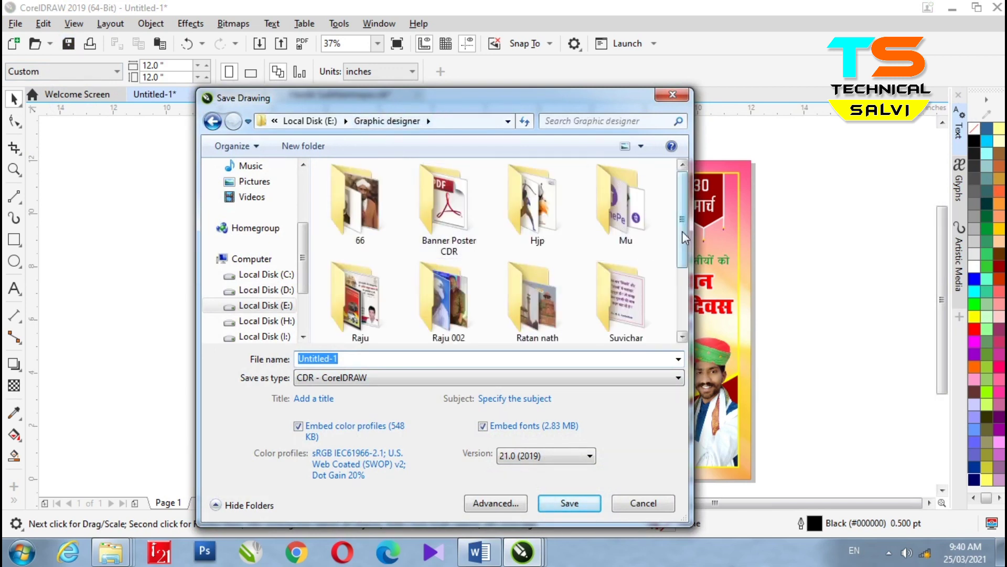
pyautogui.scroll(-3, 682, 301)
pyautogui.scroll(2, 682, 280)
pyautogui.doubleClick(445, 205)
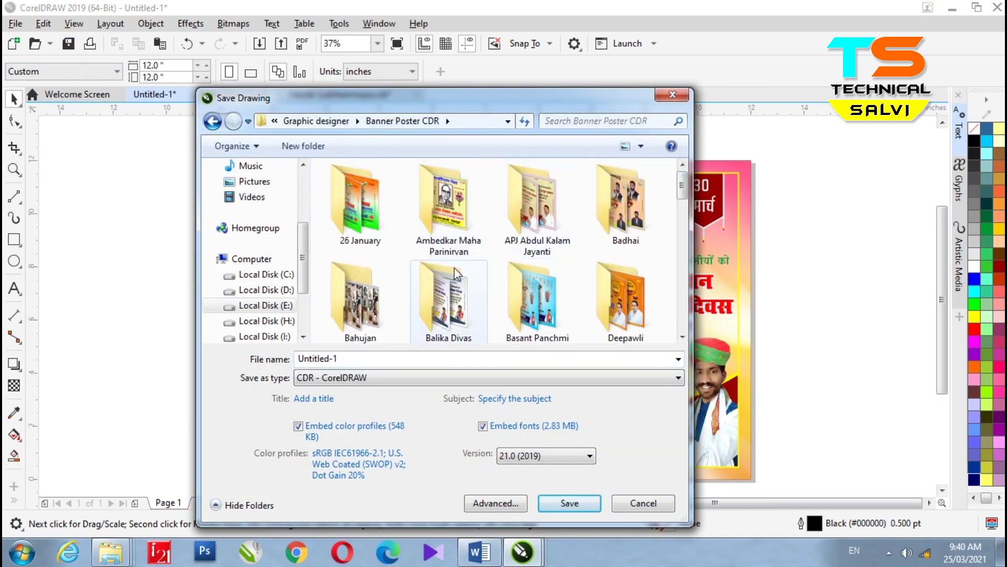
pyautogui.click(303, 146)
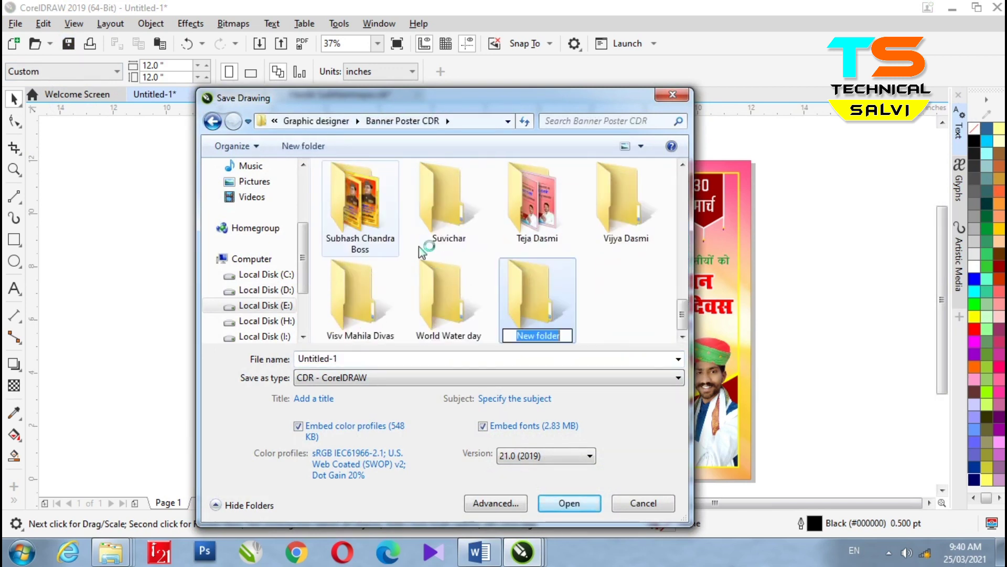
pyautogui.write('Rajasthan Sthapna D')
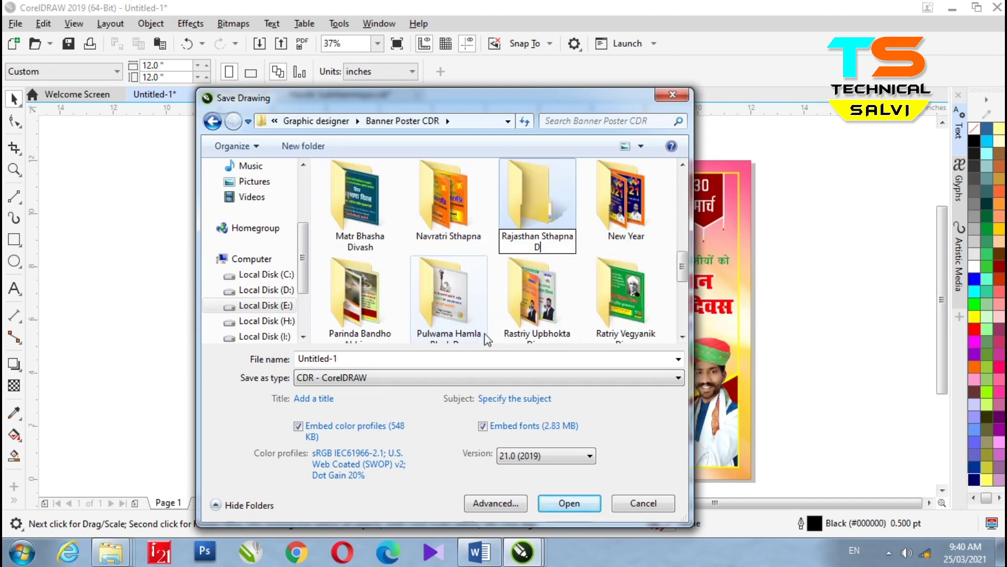
pyautogui.write('iwas')
pyautogui.press('Return')
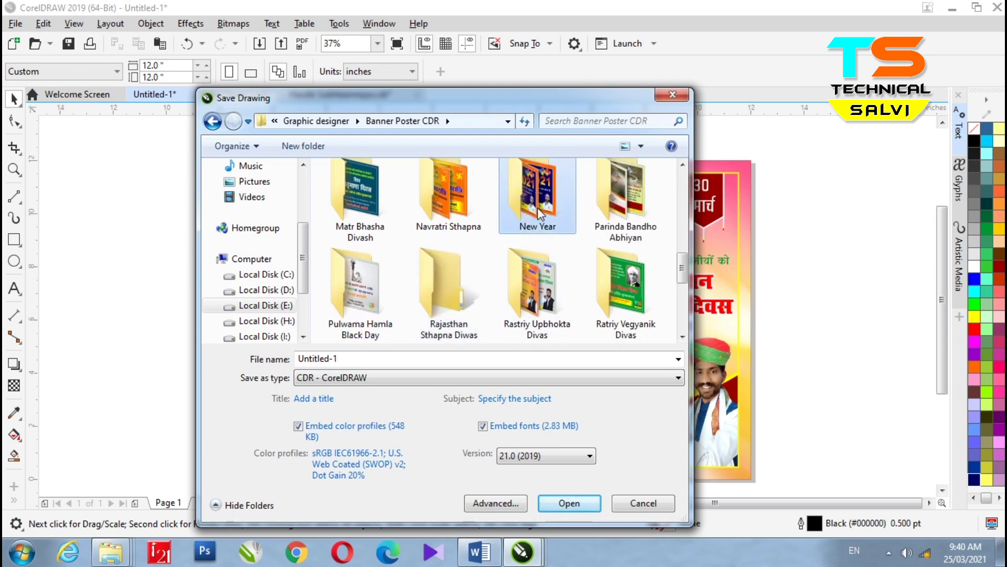
# Save the poster in the new folder as a CDR file named "Rajasthan sthapna Diwas", accepting the font embedding notice
pyautogui.doubleClick(430, 292)
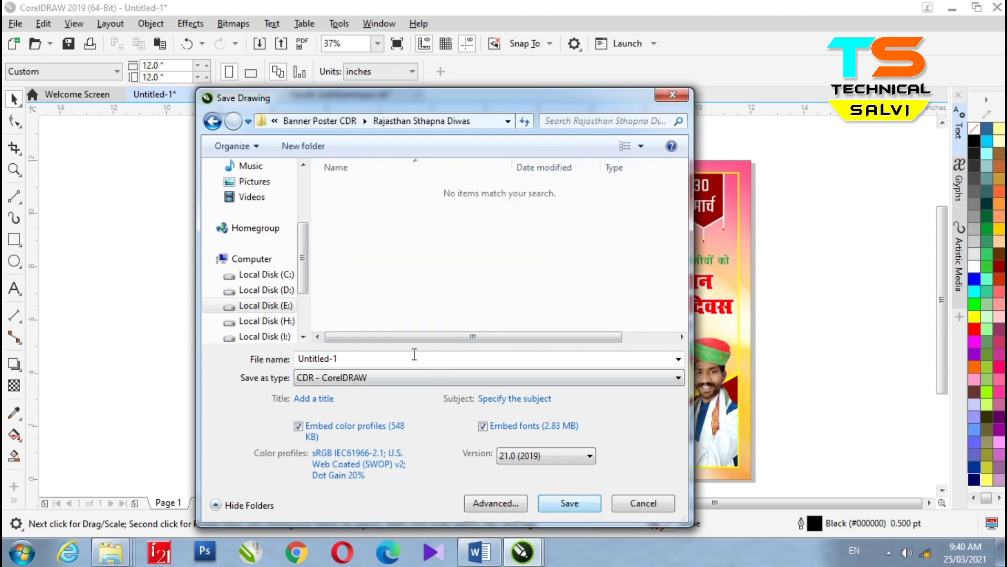
pyautogui.click(375, 360)
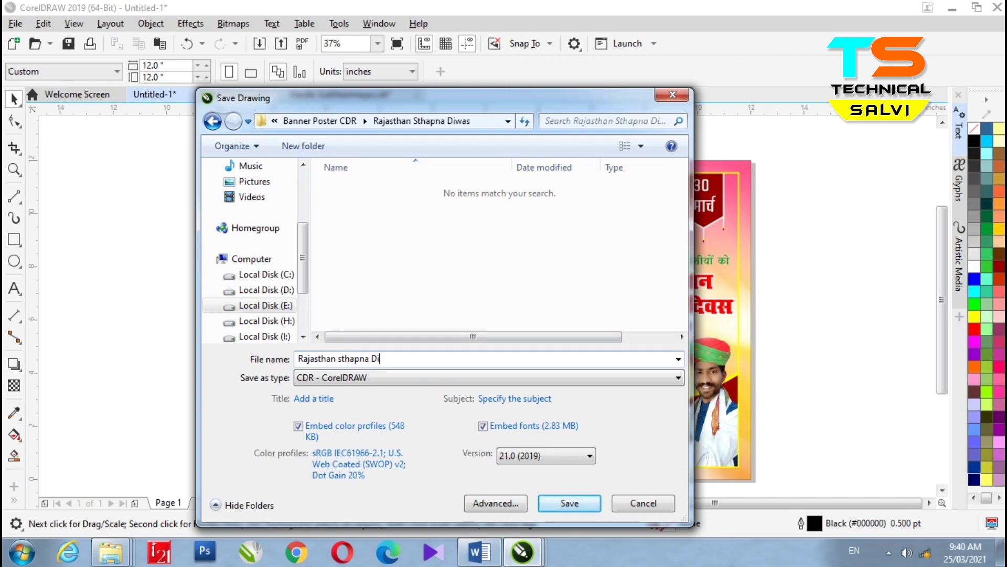
pyautogui.click(566, 506)
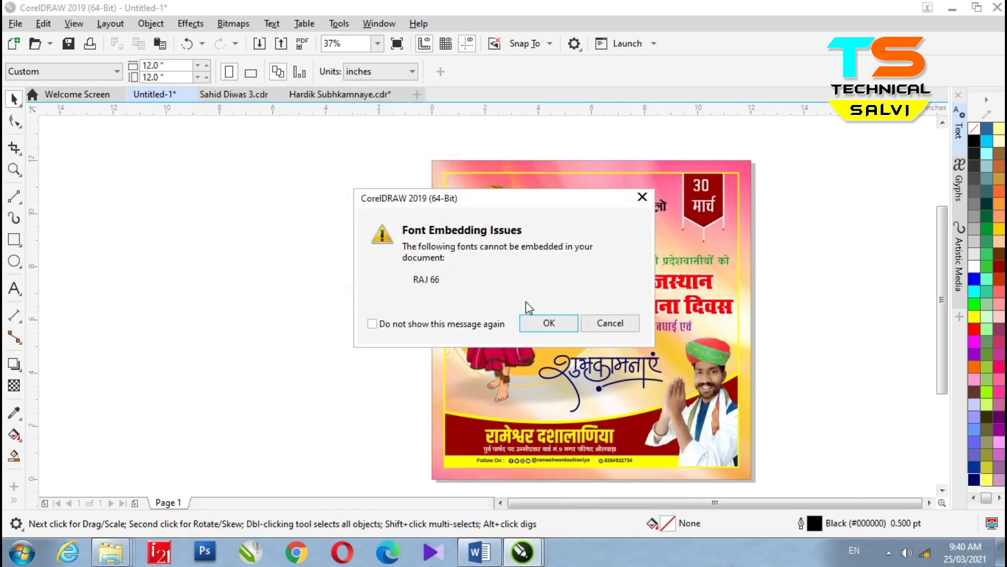
pyautogui.click(558, 324)
# Export the poster to the Desktop as a JPG file named "R 03"
pyautogui.click(15, 23)
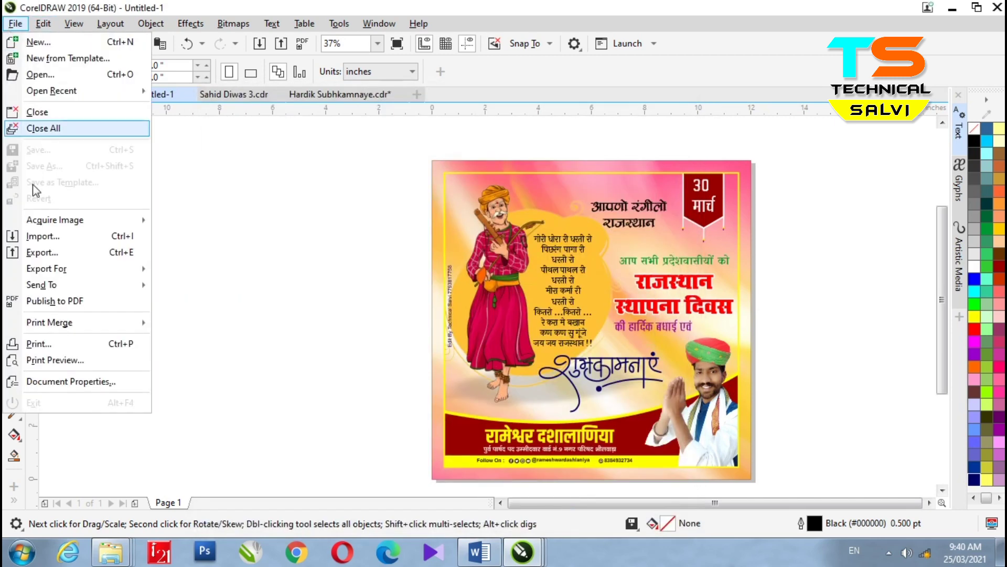
pyautogui.click(32, 252)
pyautogui.click(258, 191)
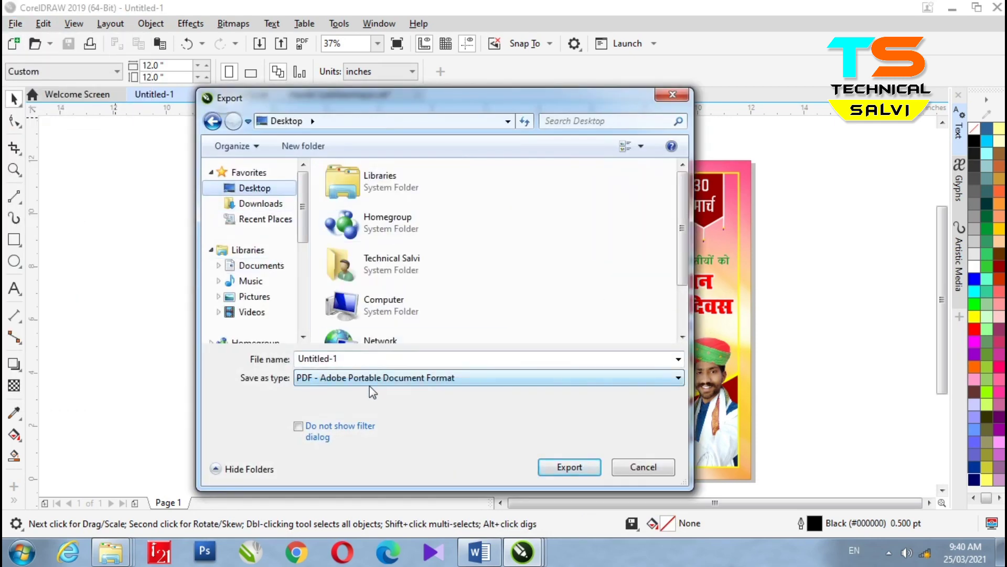
pyautogui.click(369, 380)
pyautogui.click(322, 76)
pyautogui.scroll(-5, 681, 214)
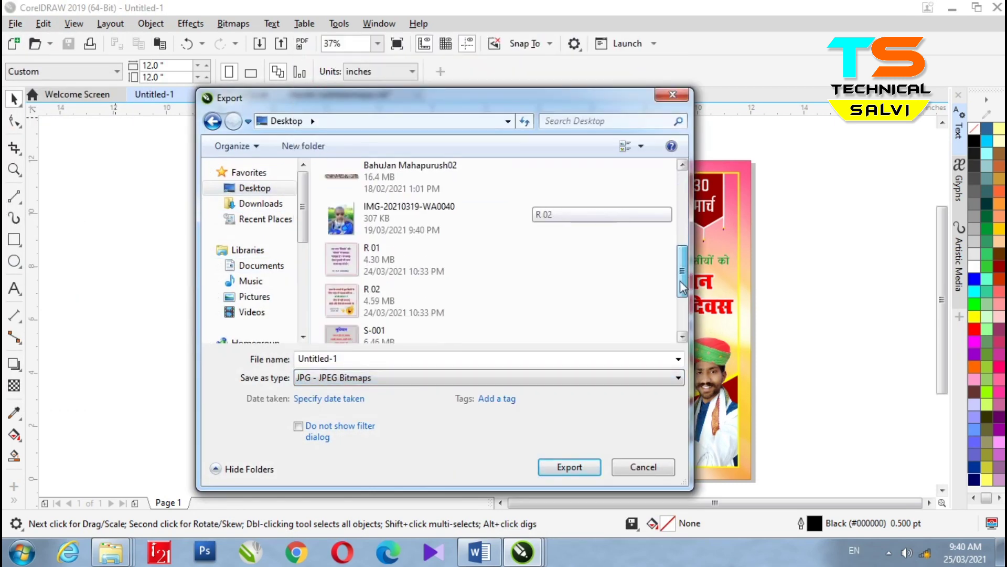
pyautogui.click(382, 281)
pyautogui.click(344, 358)
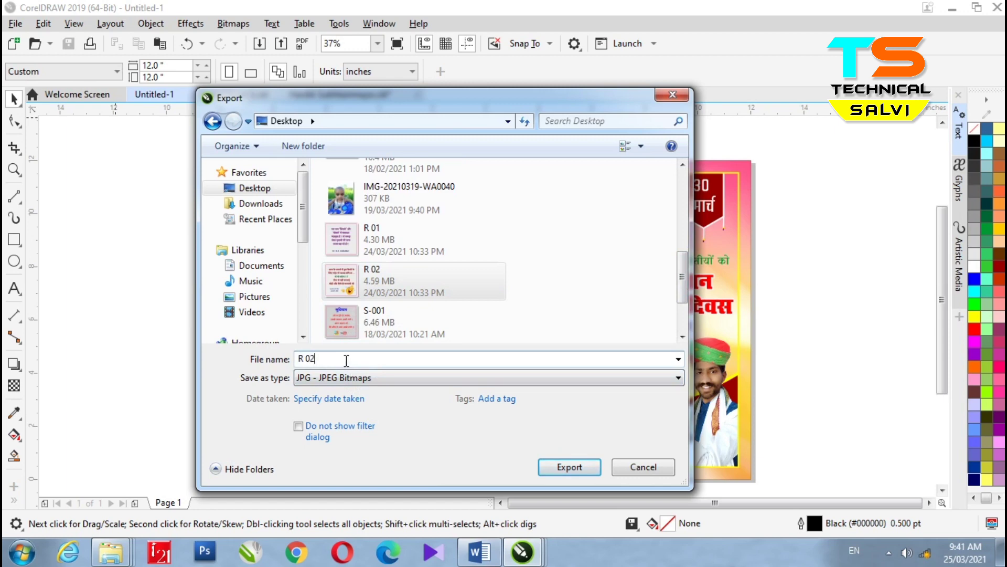
pyautogui.press('BackSpace')
pyautogui.write('3')
pyautogui.click(549, 323)
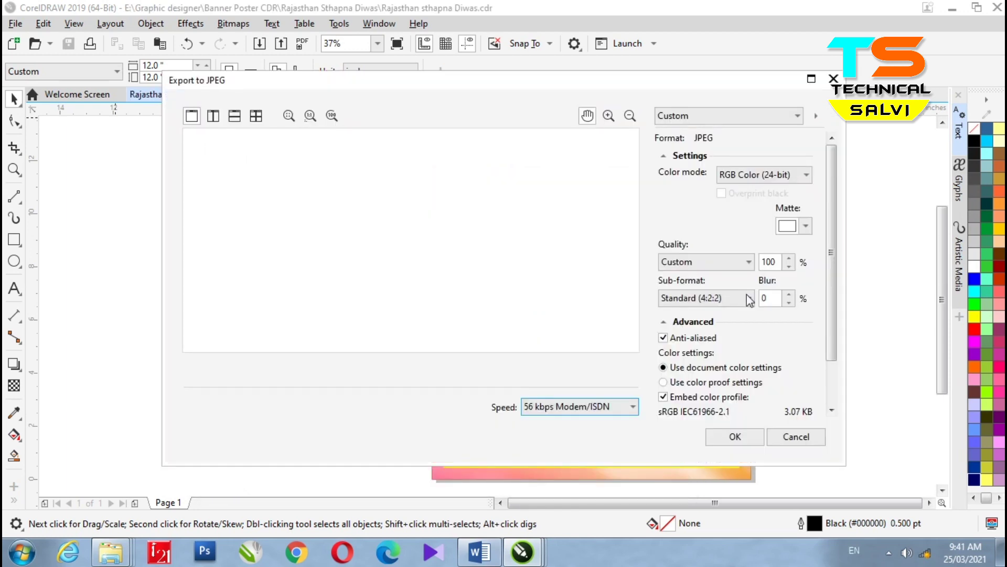
# Set the JPEG quality to Highest and complete the export
pyautogui.click(692, 262)
pyautogui.click(682, 274)
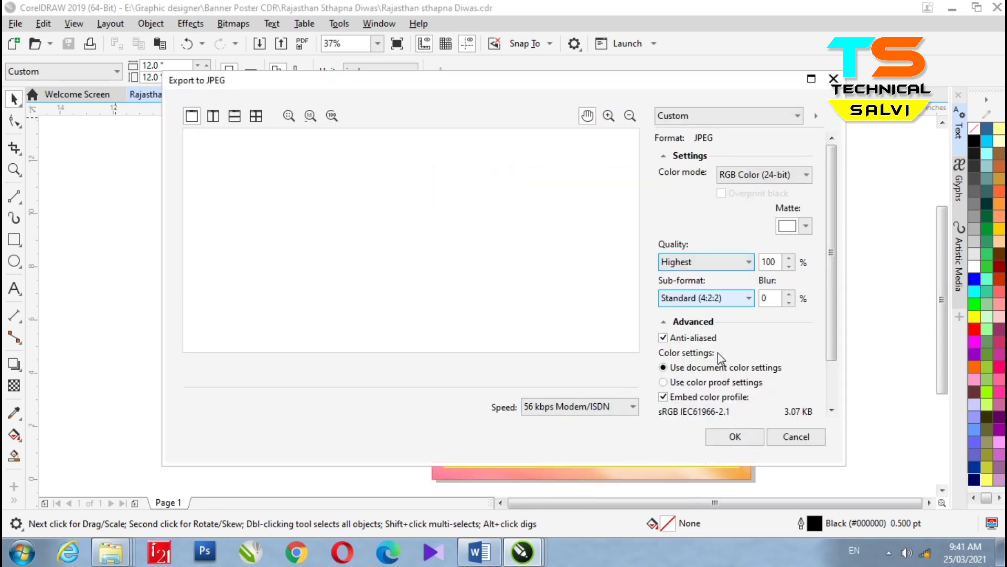
pyautogui.click(732, 436)
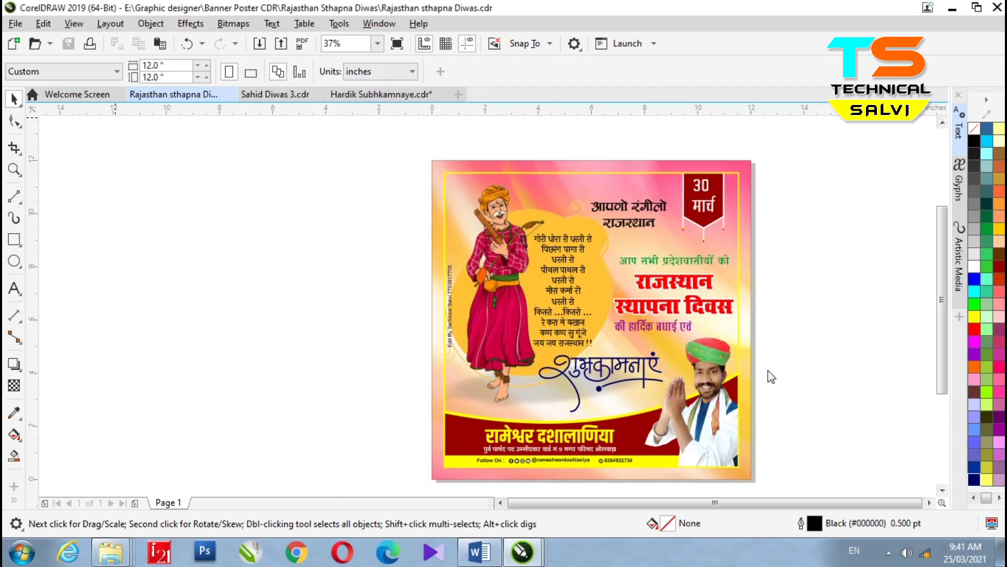
# Add a second page with a 12 x 12 inch page-sized rectangle and finish editing its PowerClip of the pink and orange watercolour bitmap
pyautogui.click(135, 502)
pyautogui.scroll(-1, 471, 326)
pyautogui.scroll(1, 570, 321)
pyautogui.doubleClick(15, 240)
pyautogui.click(14, 99)
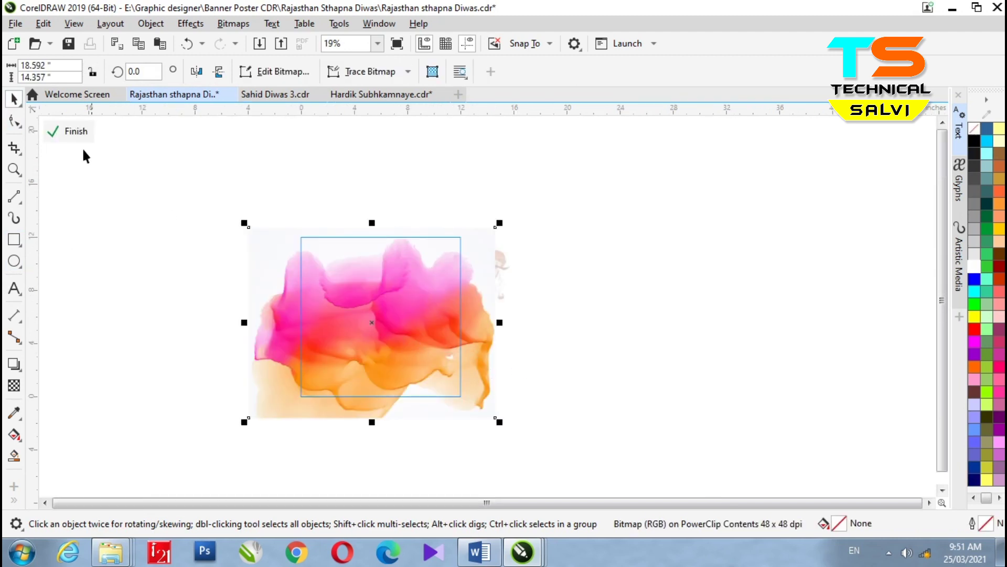
pyautogui.click(74, 131)
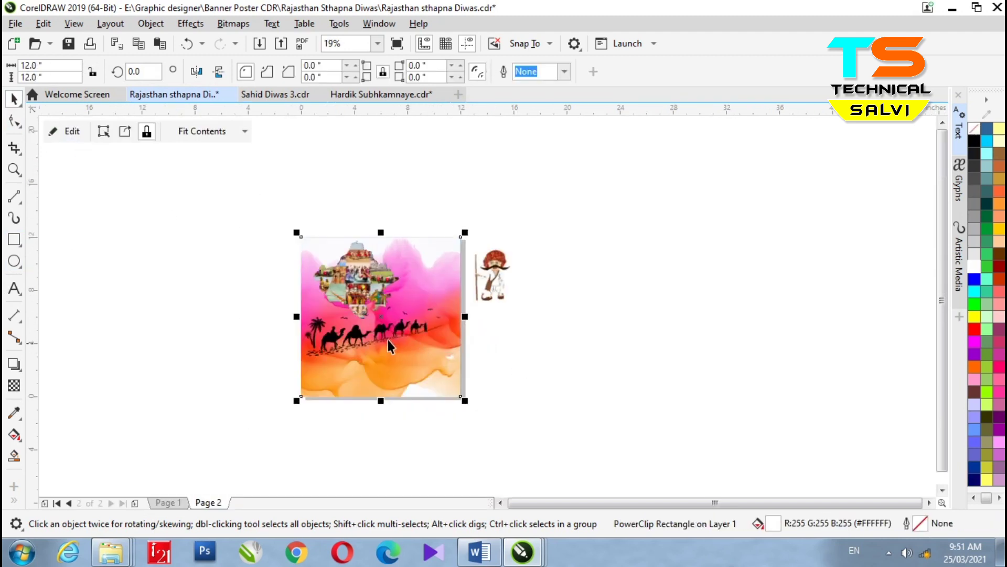
# Examine the second page's watercolour background, Rajasthan map collage and camel caravan silhouettes up close
pyautogui.scroll(3, 381, 317)
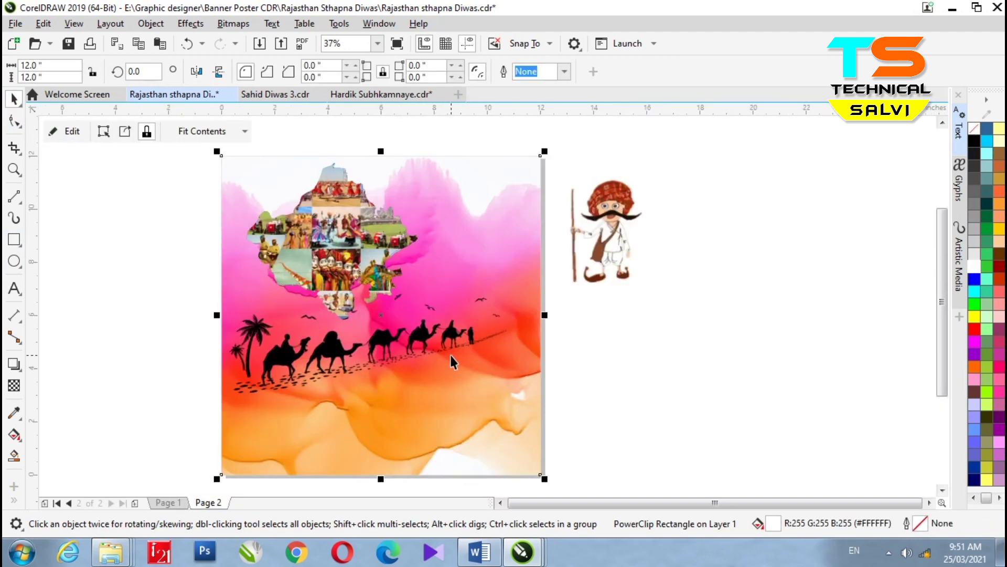
pyautogui.scroll(-3, 451, 354)
pyautogui.scroll(3, 408, 311)
pyautogui.scroll(-3, 430, 311)
pyautogui.scroll(4, 503, 414)
pyautogui.scroll(-2, 452, 347)
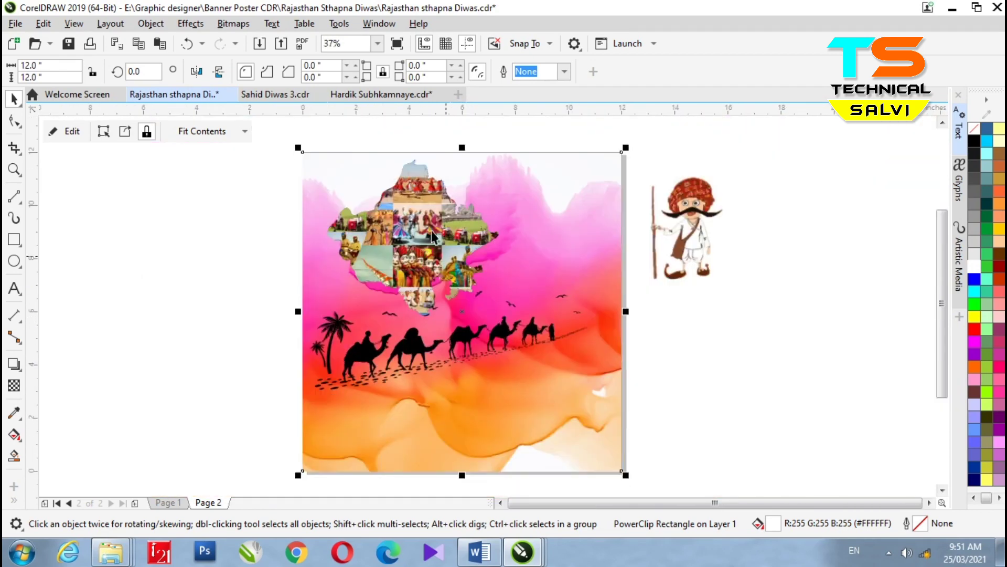
pyautogui.scroll(2, 572, 194)
pyautogui.scroll(-2, 427, 217)
pyautogui.click(428, 217)
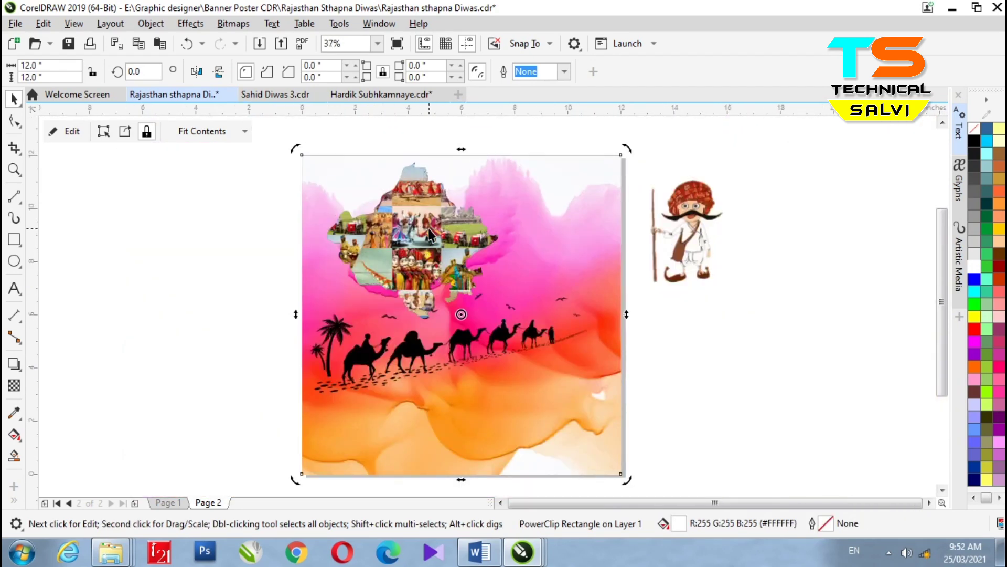
pyautogui.click(661, 388)
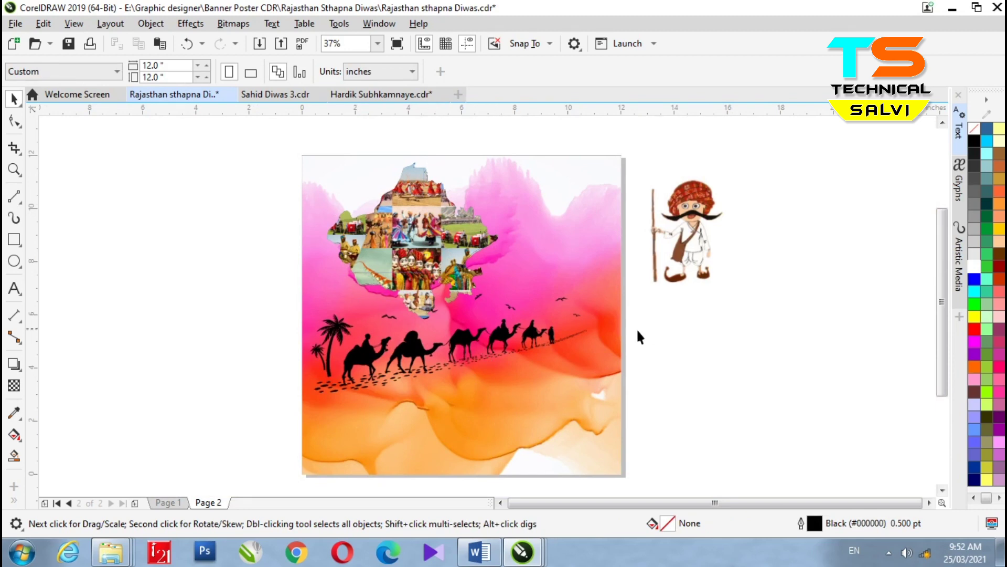
pyautogui.scroll(2, 402, 353)
pyautogui.scroll(-2, 401, 348)
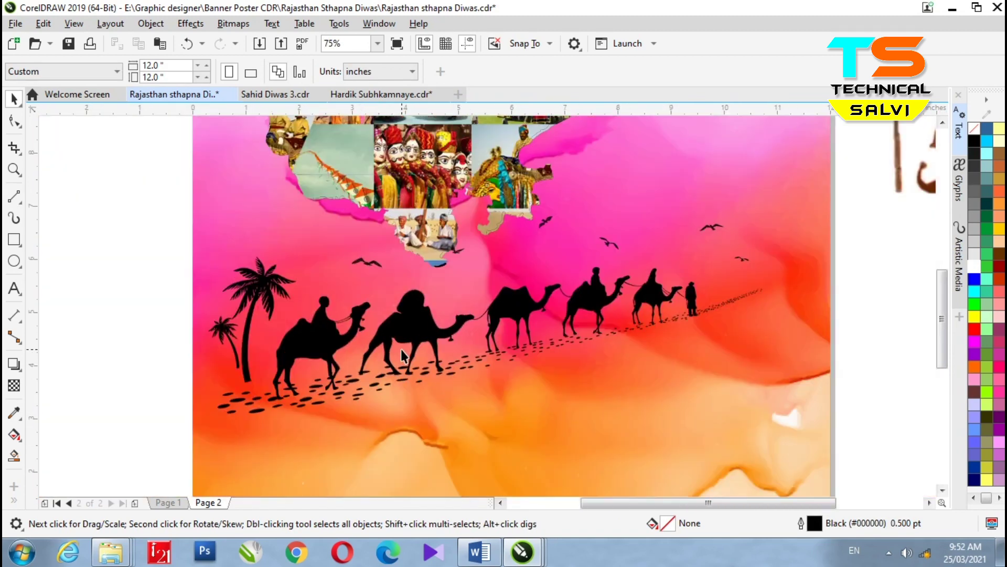
# Duplicate the second page's watercolour background rectangle into the empty area to the right of the turbaned cartoon man
pyautogui.moveTo(424, 403); pyautogui.dragTo(872, 394)
pyautogui.rightClick(872, 393)
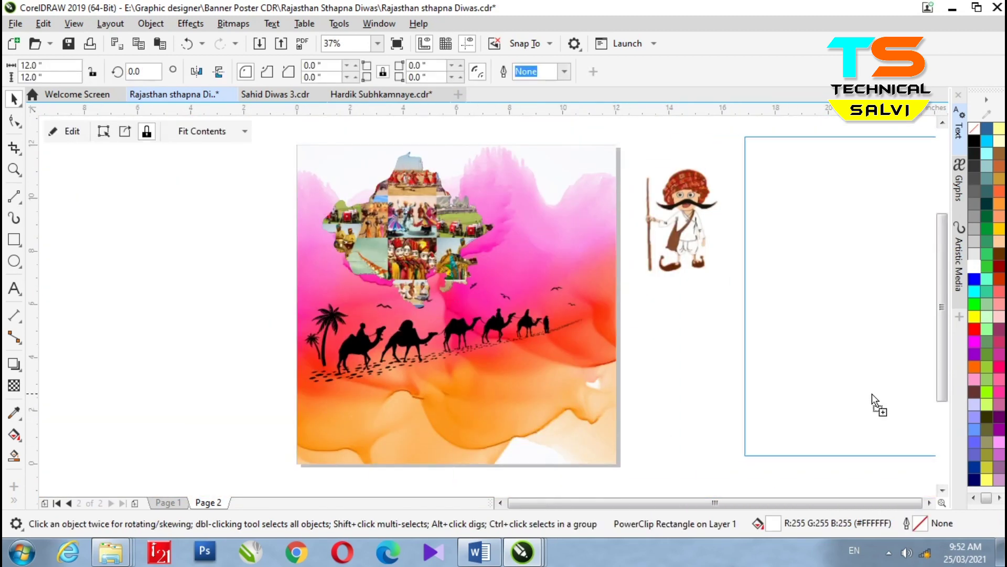
pyautogui.scroll(-1, 388, 392)
pyautogui.scroll(1, 567, 371)
pyautogui.hscroll(-3, 413, 344)
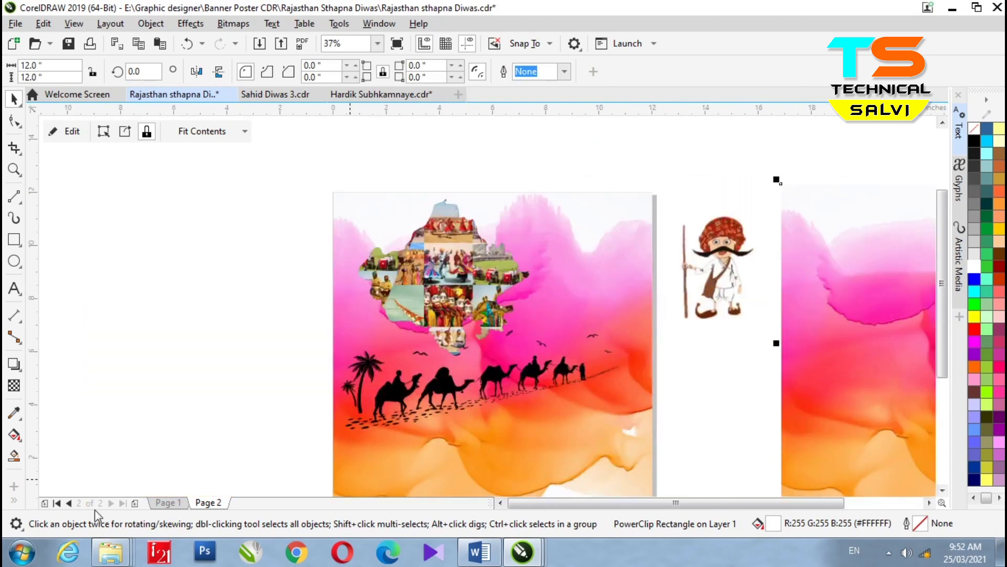
# Copy the greeting lines "आप सभी प्रदेशवासीयों को", "राजस्थान स्थापना दिवस" and "की हार्दिक बधाई एवं" from page 1
pyautogui.click(168, 502)
pyautogui.moveTo(946, 284); pyautogui.dragTo(934, 321)
pyautogui.scroll(-1, 552, 328)
pyautogui.scroll(1, 509, 308)
pyautogui.click(589, 268)
pyautogui.keyDown('shift'); pyautogui.click(571, 303); pyautogui.keyUp('shift')
pyautogui.keyDown('shift'); pyautogui.click(564, 335); pyautogui.keyUp('shift')
pyautogui.hotkey('ctrl', 'c')
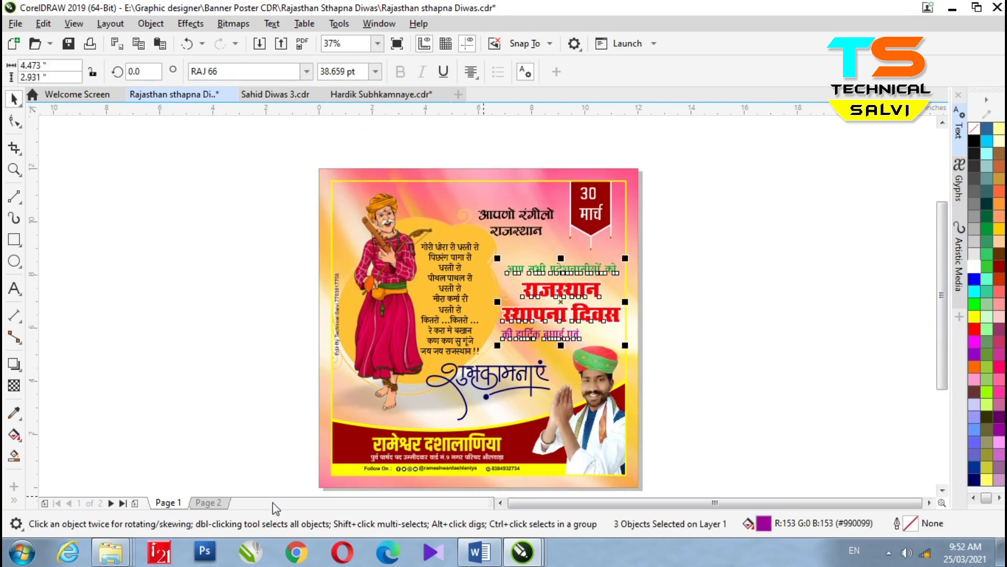
# Paste the copied greeting lines onto page 2 and move them up beside the Rajasthan map collage, above the camels
pyautogui.click(209, 503)
pyautogui.hotkey('ctrl', 'v')
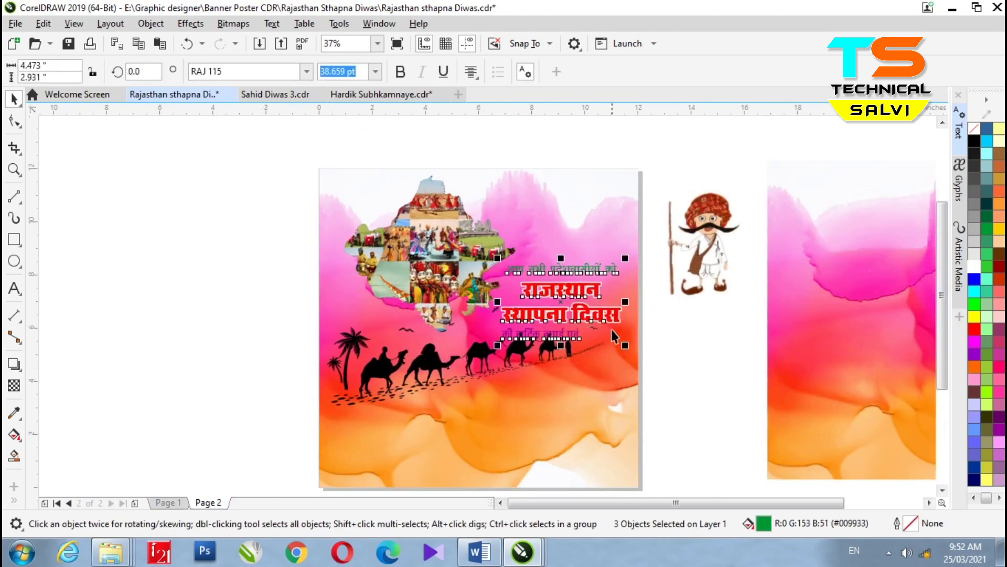
pyautogui.moveTo(572, 272); pyautogui.dragTo(576, 231)
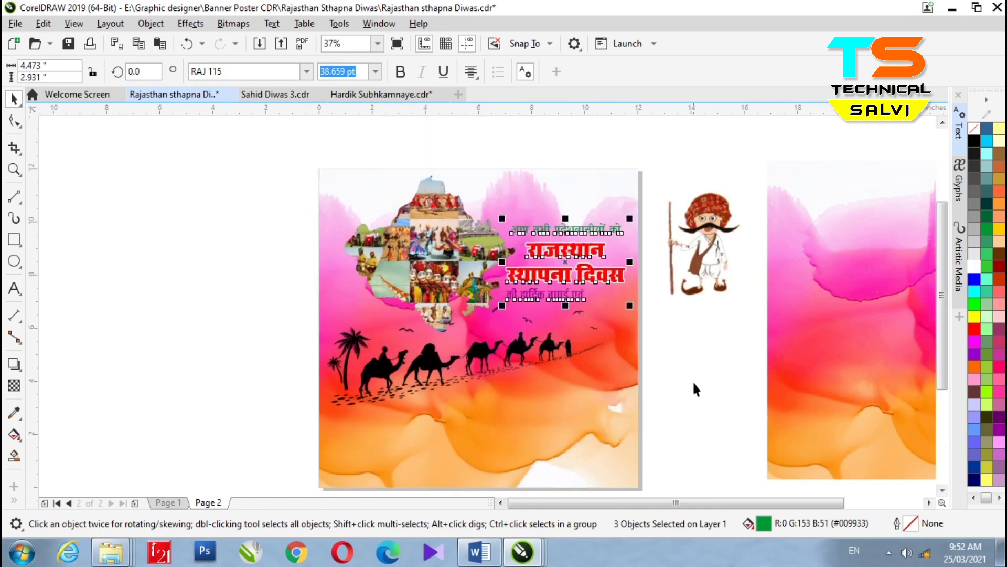
pyautogui.click(737, 382)
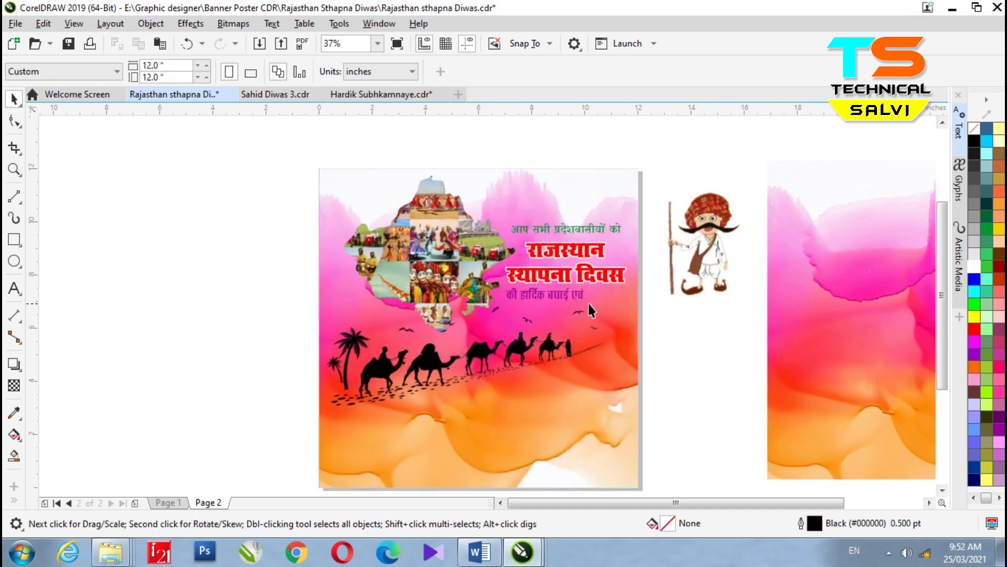
# Lower the purple "की हार्दिक बधाई एवं" line and adjust the red heading's position beside the map collage
pyautogui.click(557, 299)
pyautogui.press('Down')
pyautogui.press('Down')
pyautogui.press('Down')
pyautogui.press('Down')
pyautogui.press('Down')
pyautogui.press('Down')
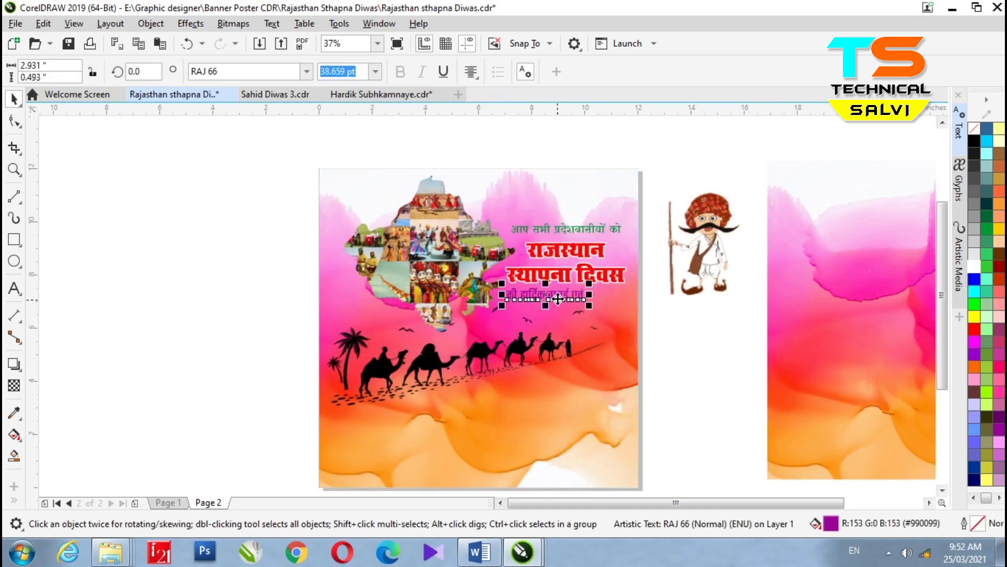
pyautogui.moveTo(583, 278); pyautogui.dragTo(572, 243)
pyautogui.click(571, 230)
pyautogui.scroll(1, 532, 181)
pyautogui.hotkey('ctrl', 'z')
# Duplicate the green "आप सभी प्रदेशवासीयों को" line directly above the original
pyautogui.click(585, 276)
pyautogui.moveTo(585, 276); pyautogui.dragTo(557, 244)
pyautogui.rightClick(558, 243)
# Replace the duplicated line's text with "शौर्य,साहस और पराक्रम की धरती"
pyautogui.doubleClick(595, 251)
pyautogui.hotkey('ctrl', 'a')
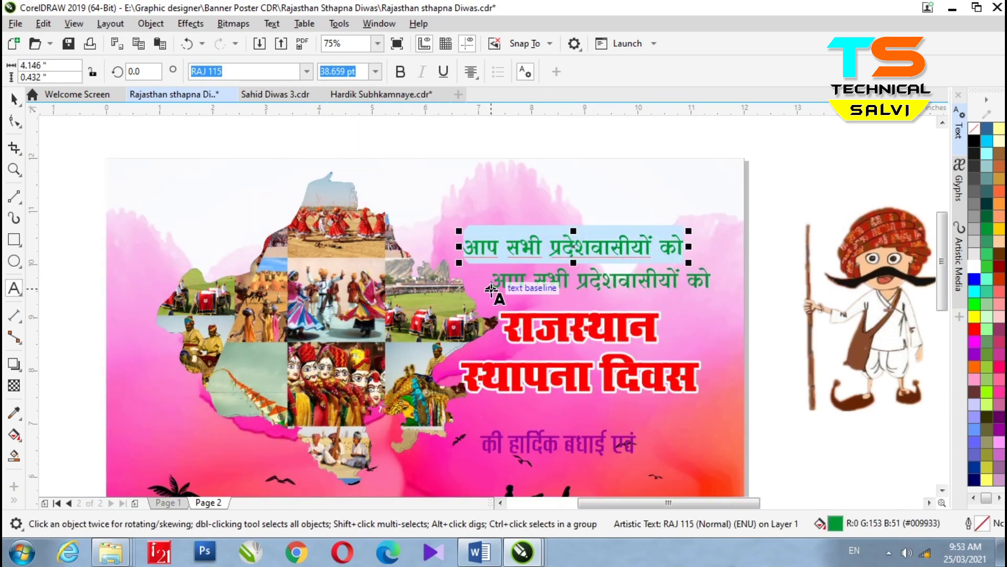
pyautogui.write('s')
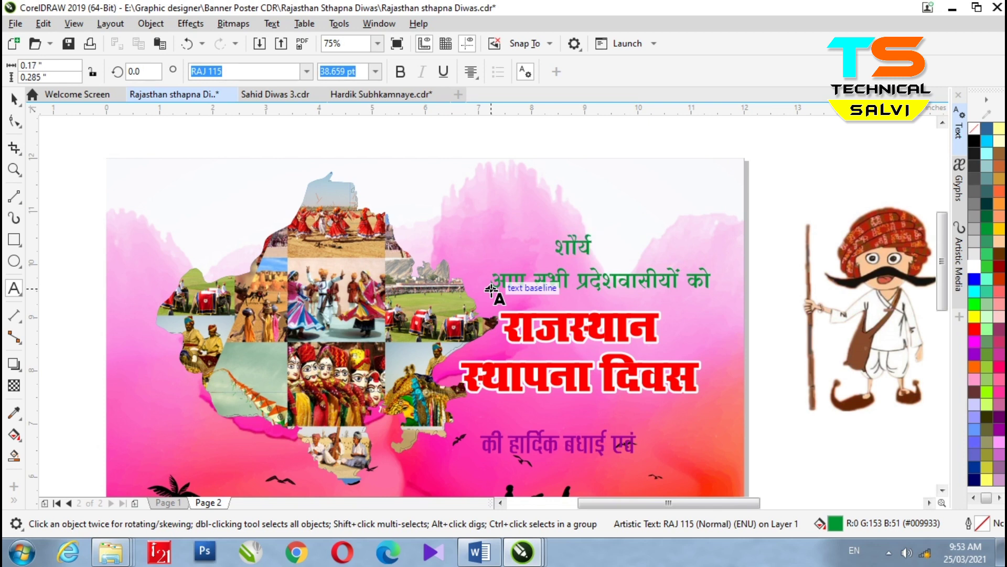
pyautogui.write('lkf')
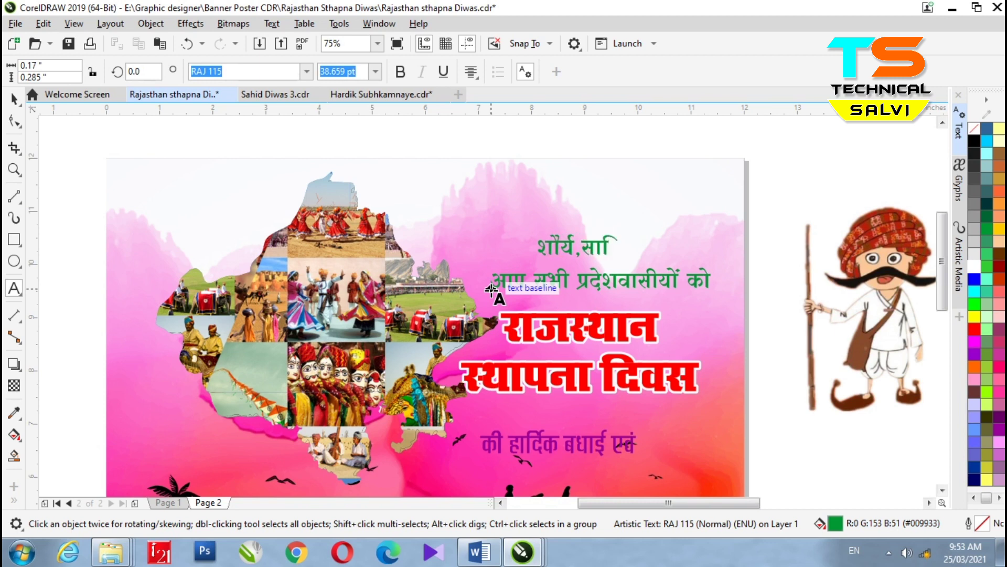
pyautogui.press('BackSpace')
pyautogui.write('gl ')
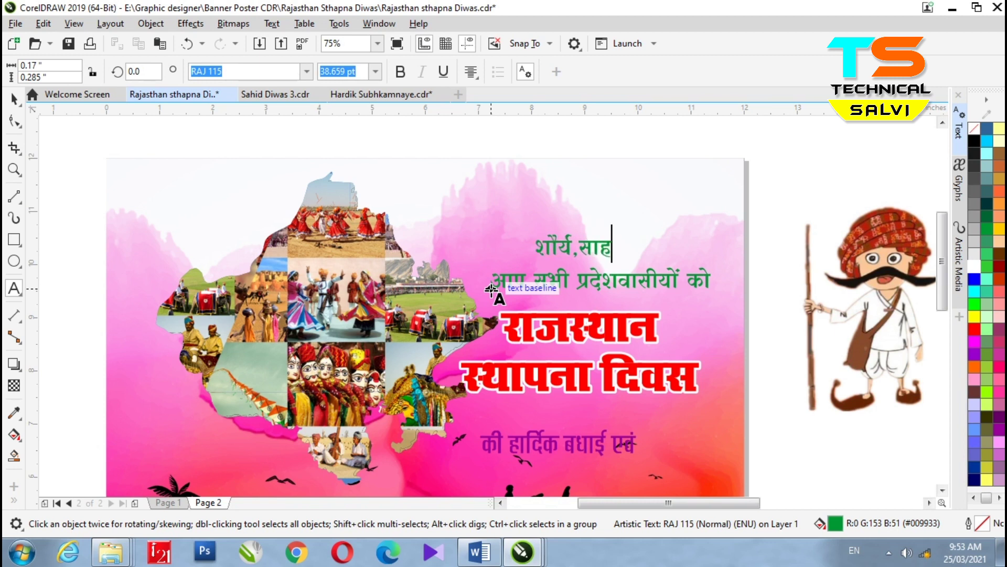
pyautogui.write('vkSj')
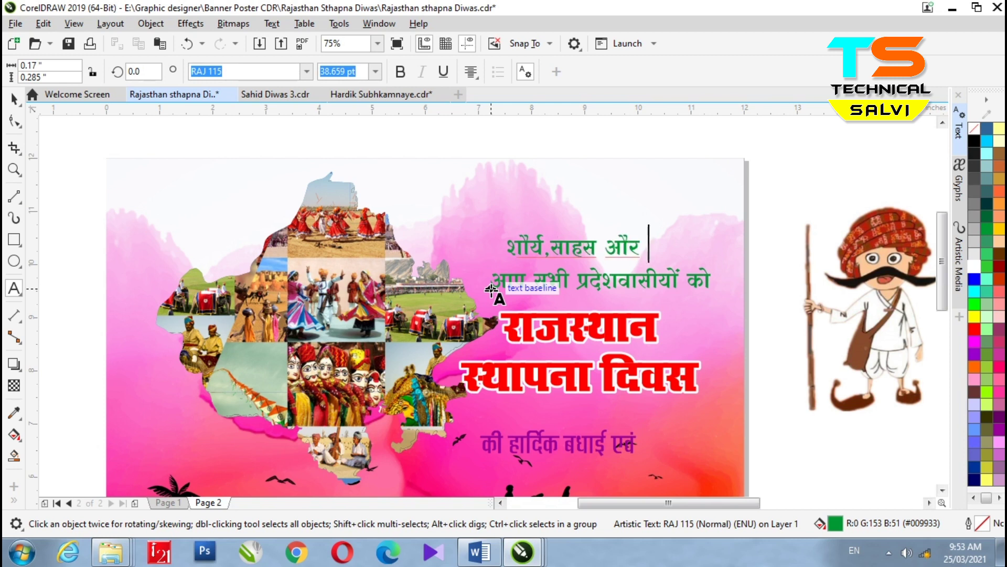
pyautogui.write(' ijk')
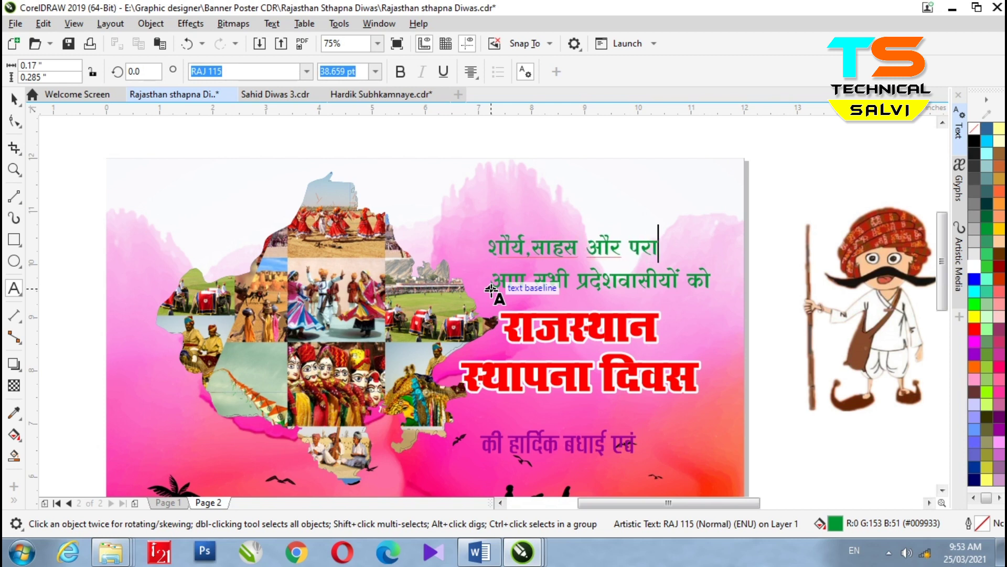
pyautogui.write('dze dh /jrh')
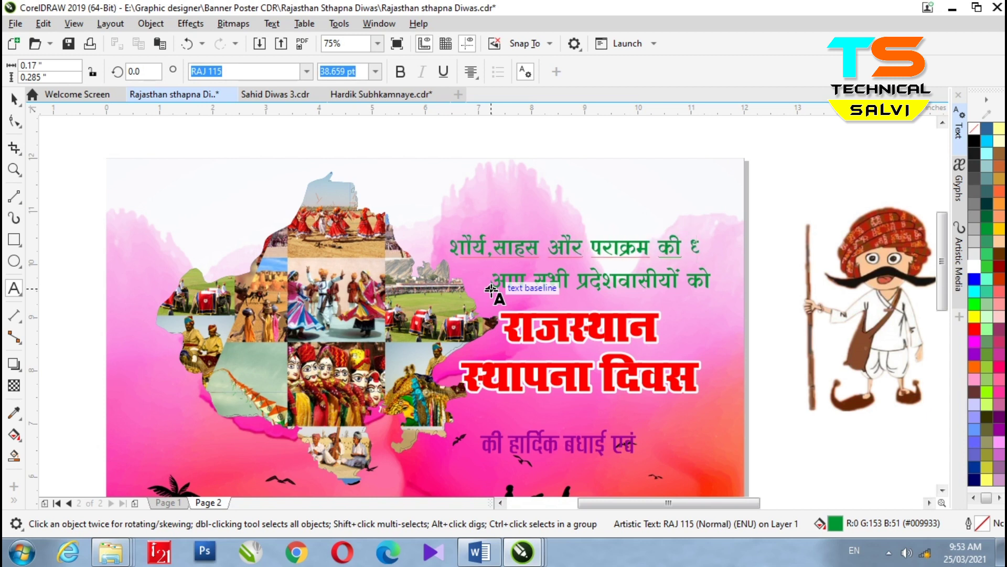
pyautogui.click(14, 99)
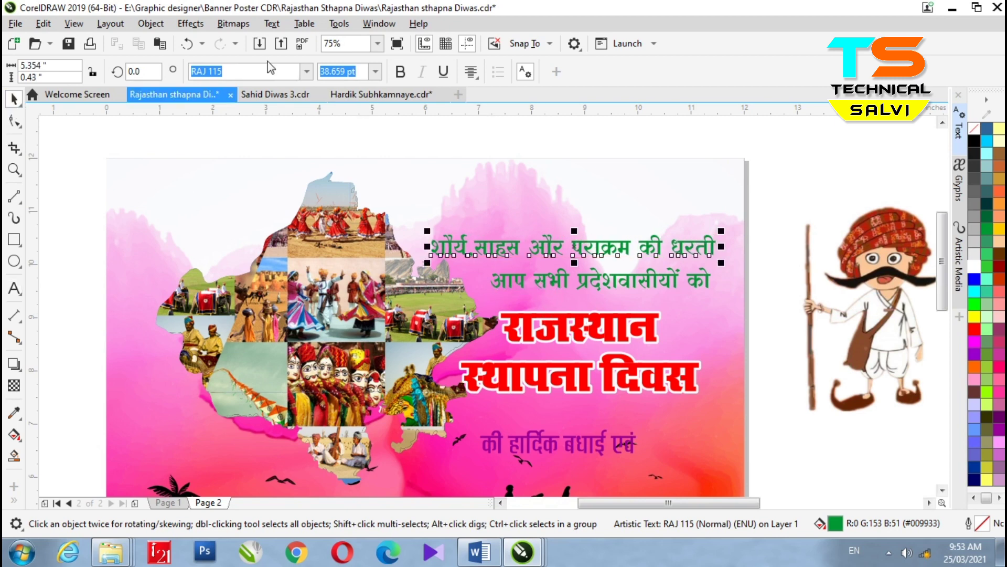
# Set the new top line in the RAJ ARAP font, fill it dark blue (#000066) and shift it slightly right
pyautogui.click(306, 71)
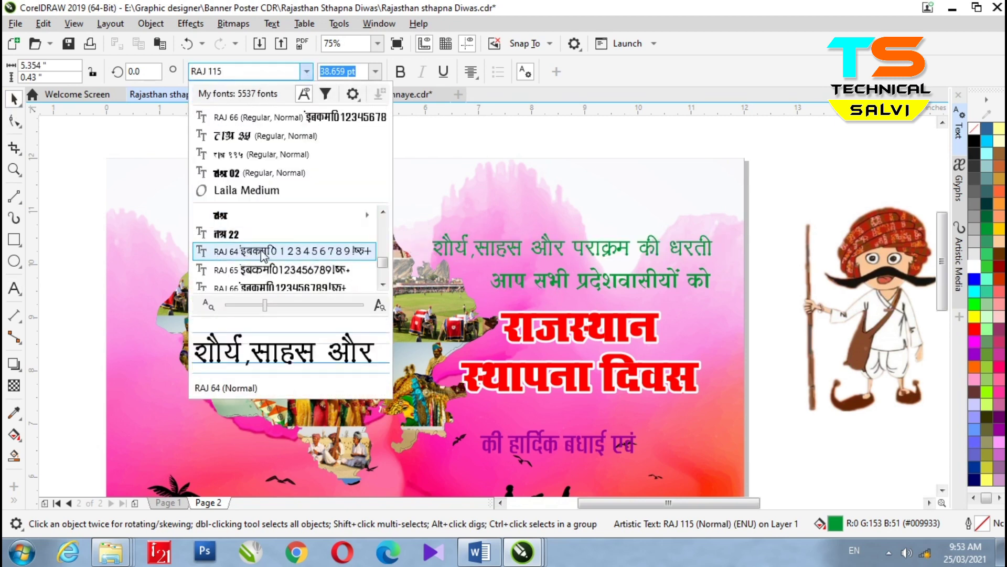
pyautogui.scroll(-2, 273, 270)
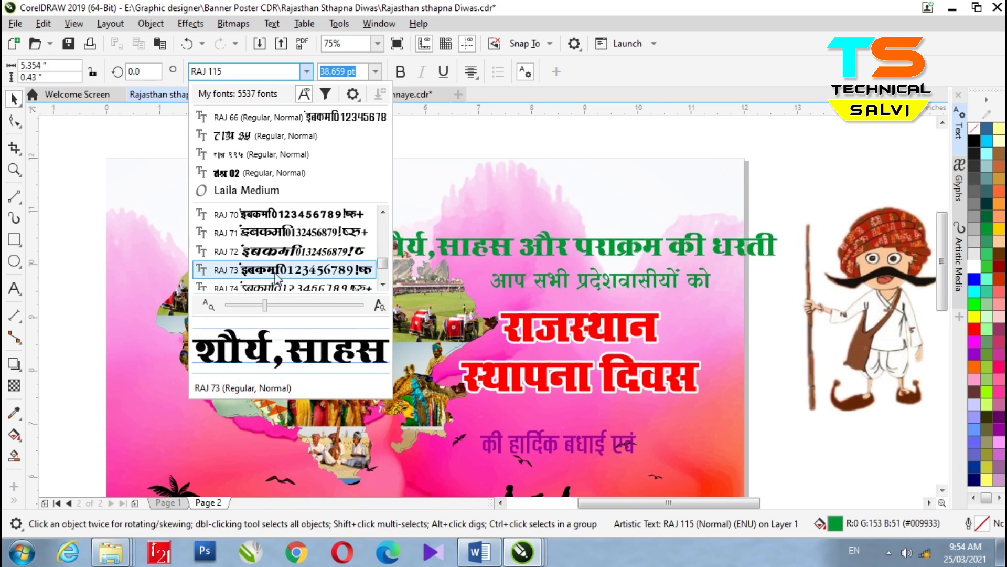
pyautogui.scroll(-2, 273, 274)
pyautogui.scroll(-3, 277, 278)
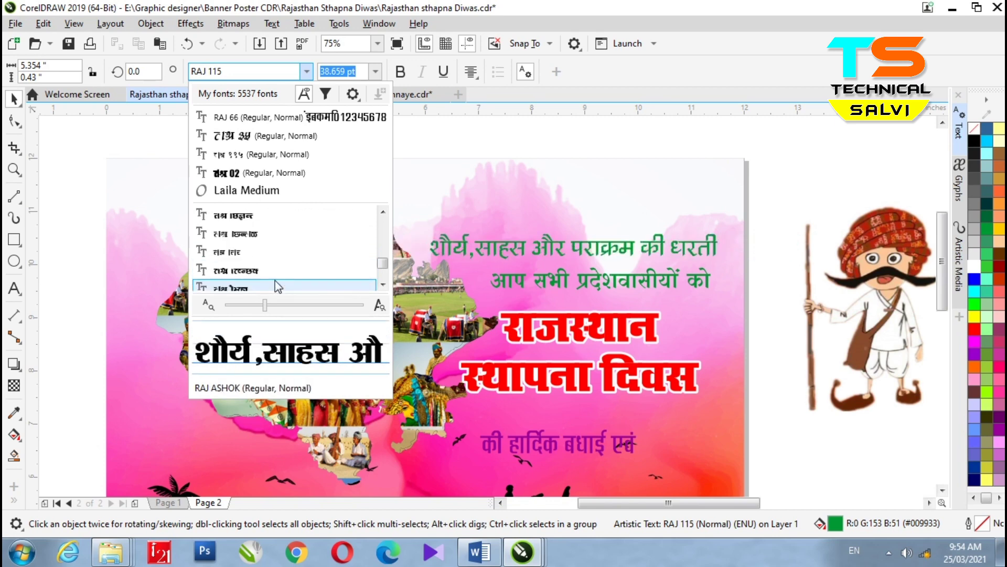
pyautogui.click(259, 258)
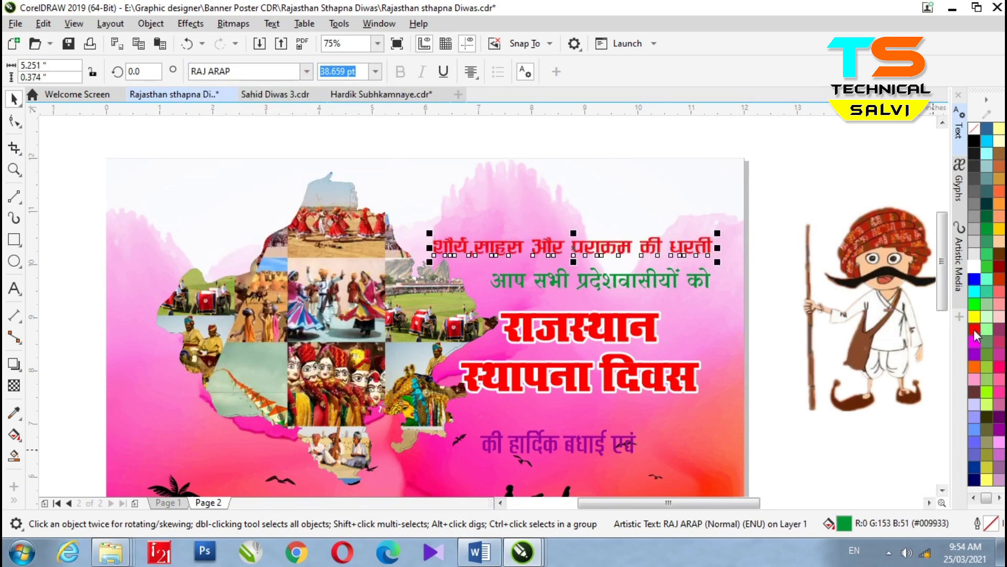
pyautogui.click(974, 478)
pyautogui.moveTo(614, 248); pyautogui.dragTo(636, 244)
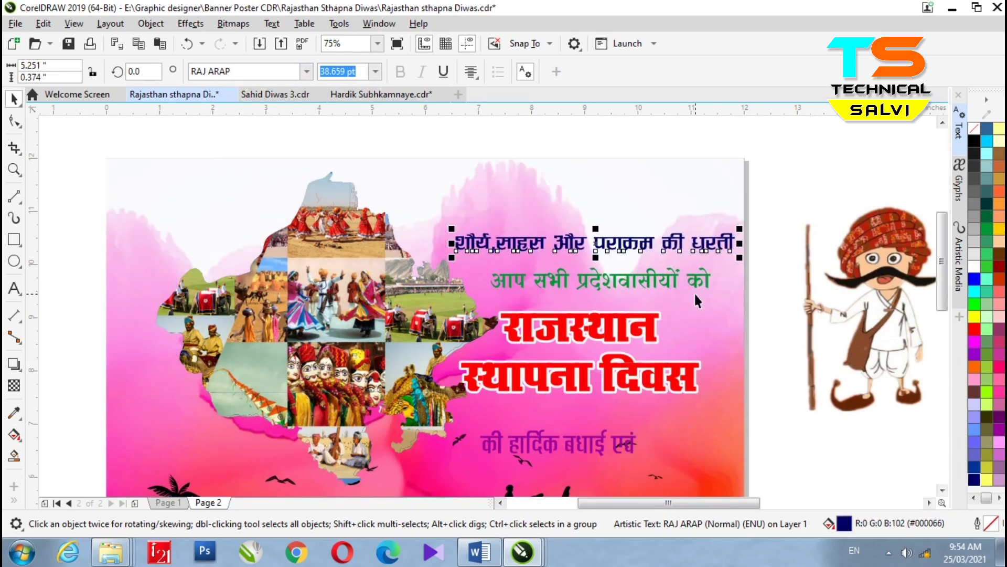
# Shift the "आप सभी प्रदेशवासीयों को" line slightly right and fill it dark red (#990000)
pyautogui.moveTo(621, 284); pyautogui.dragTo(629, 281)
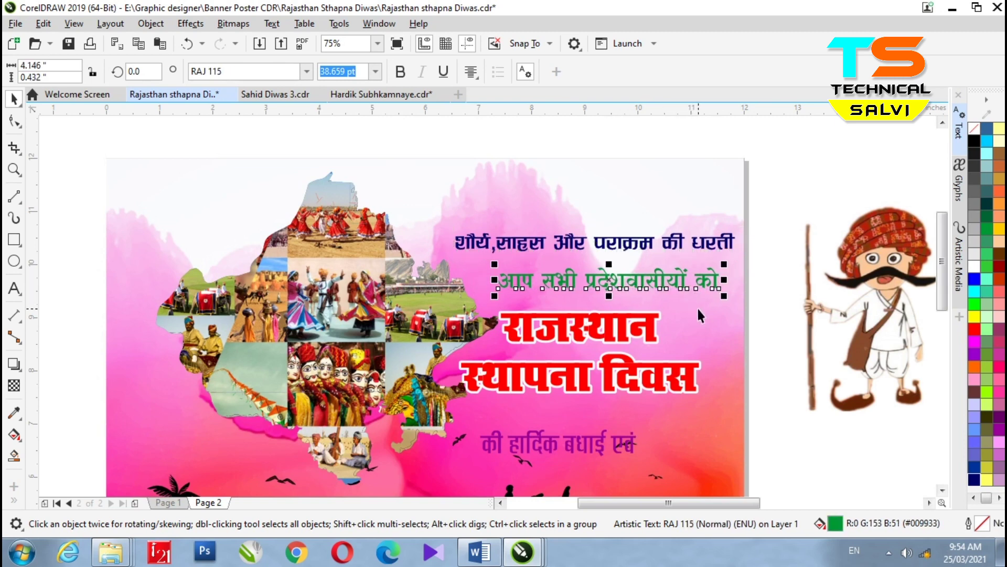
pyautogui.click(975, 330)
pyautogui.click(991, 218)
pyautogui.click(977, 310)
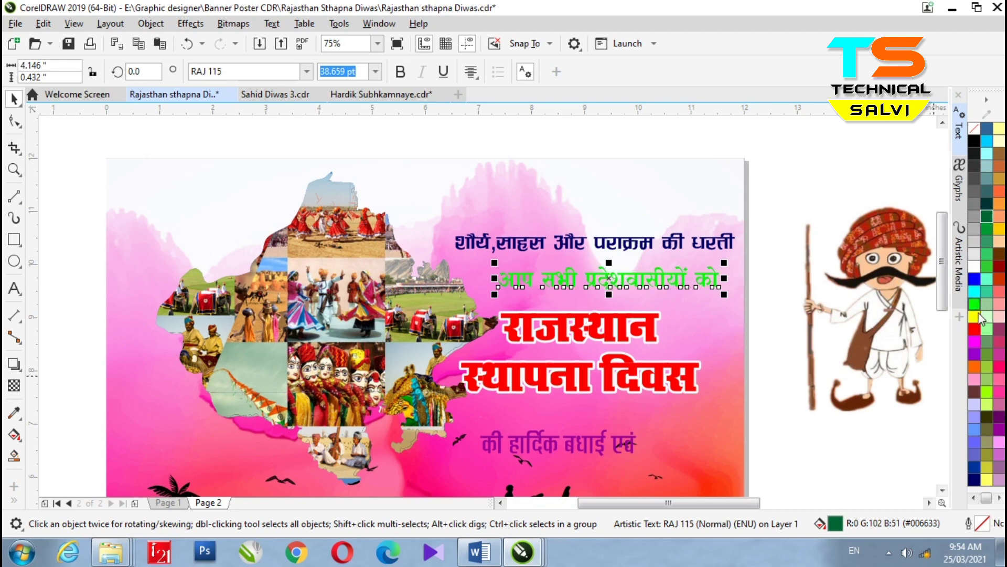
pyautogui.click(987, 203)
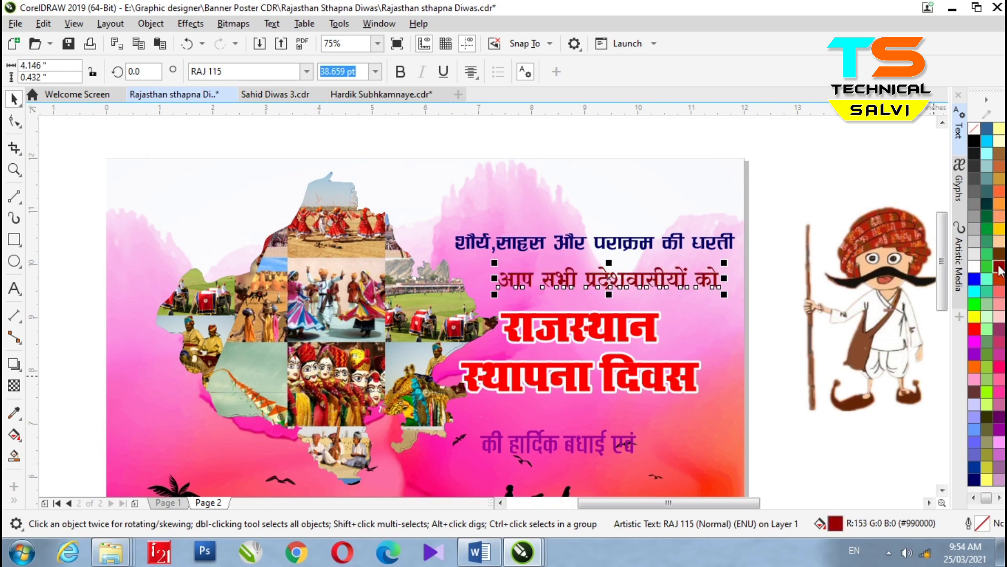
# Move the "राजस्थान स्थापना दिवस" heading right so it sits under the two lines above it
pyautogui.click(635, 333)
pyautogui.press('Right')
pyautogui.press('Right')
pyautogui.press('Right')
pyautogui.press('Right')
pyautogui.press('Right')
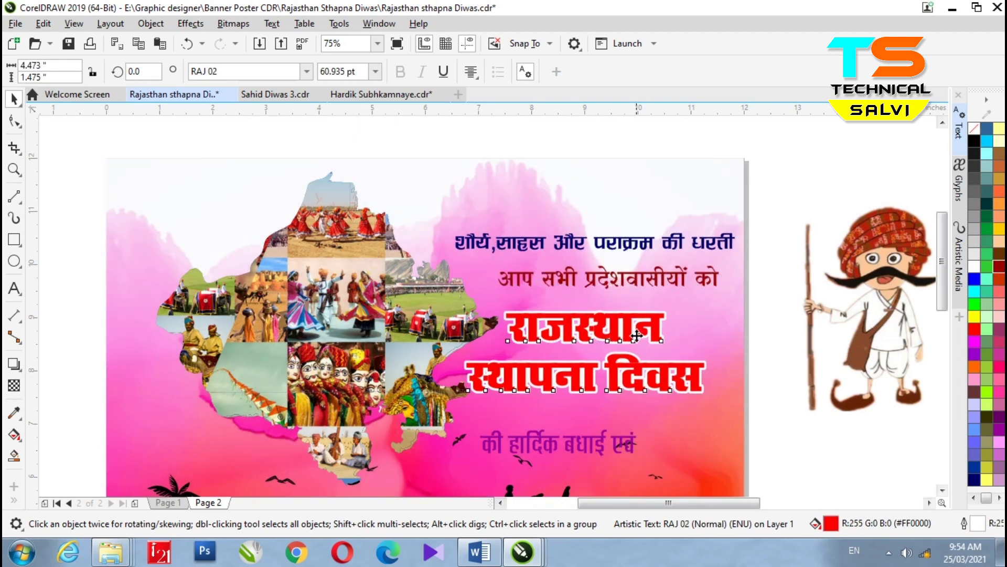
pyautogui.moveTo(635, 333); pyautogui.dragTo(637, 334)
# Try several colour combinations on the heading, settling on a blue (#0000FF) fill with a white outline
pyautogui.click(1001, 367)
pyautogui.rightClick(974, 318)
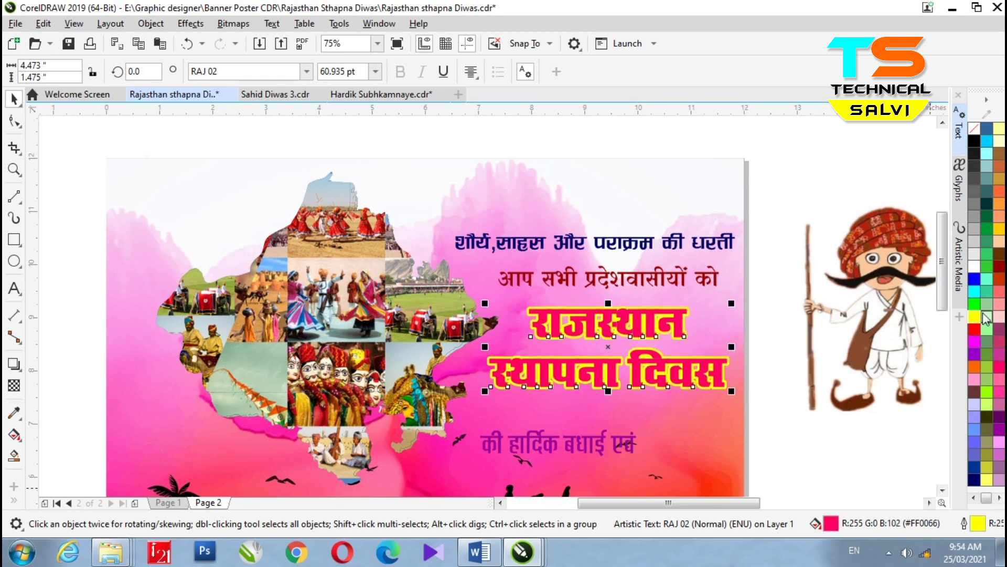
pyautogui.rightClick(975, 292)
pyautogui.click(986, 141)
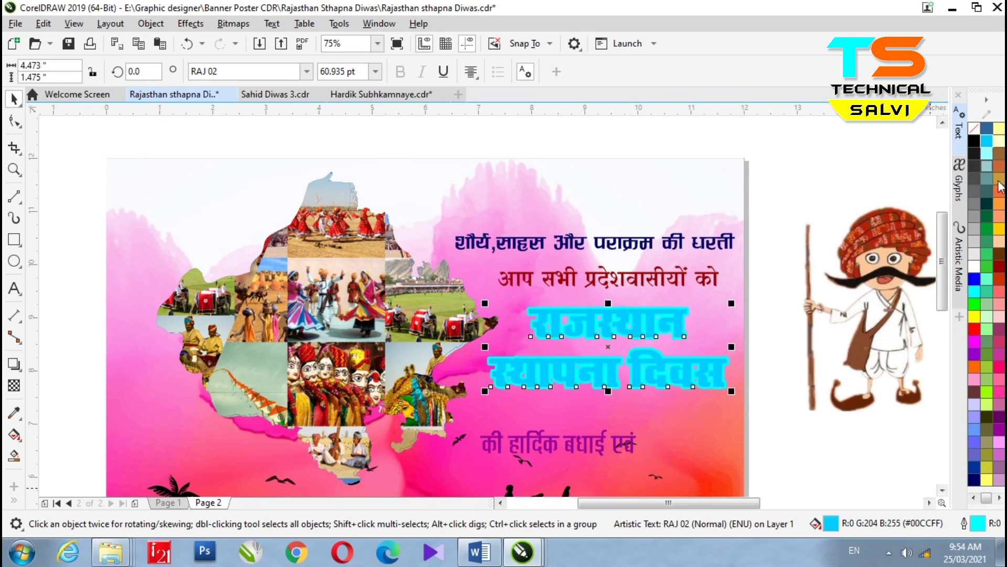
pyautogui.rightClick(972, 267)
pyautogui.click(975, 280)
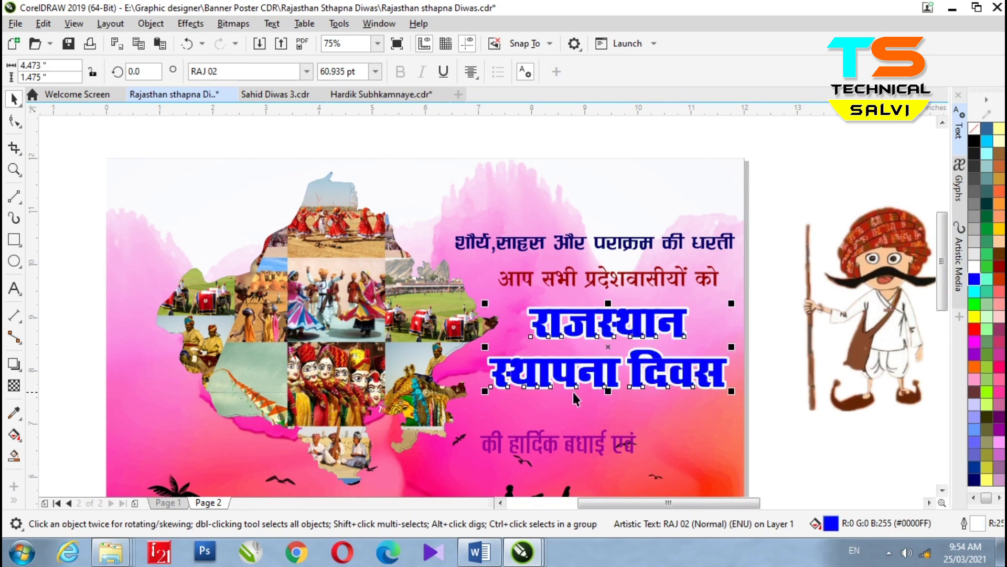
# Move the purple closing line up under the heading and enlarge it to about 43.3 pt
pyautogui.moveTo(579, 445); pyautogui.dragTo(604, 420)
pyautogui.moveTo(667, 436); pyautogui.dragTo(685, 439)
pyautogui.scroll(-1, 653, 446)
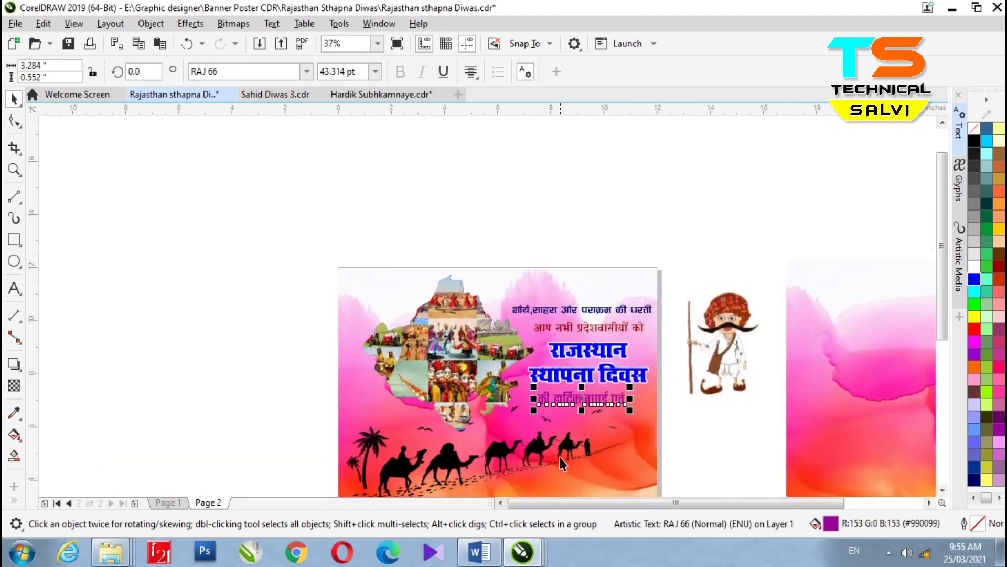
pyautogui.scroll(-1, 556, 446)
pyautogui.scroll(3, 552, 429)
pyautogui.moveTo(578, 365)
pyautogui.mouseDown()
pyautogui.moveTo(540, 371)
pyautogui.moveTo(584, 369)
pyautogui.mouseUp()
# Shorten the purple closing line to "की हार्दिक"
pyautogui.press('F8')
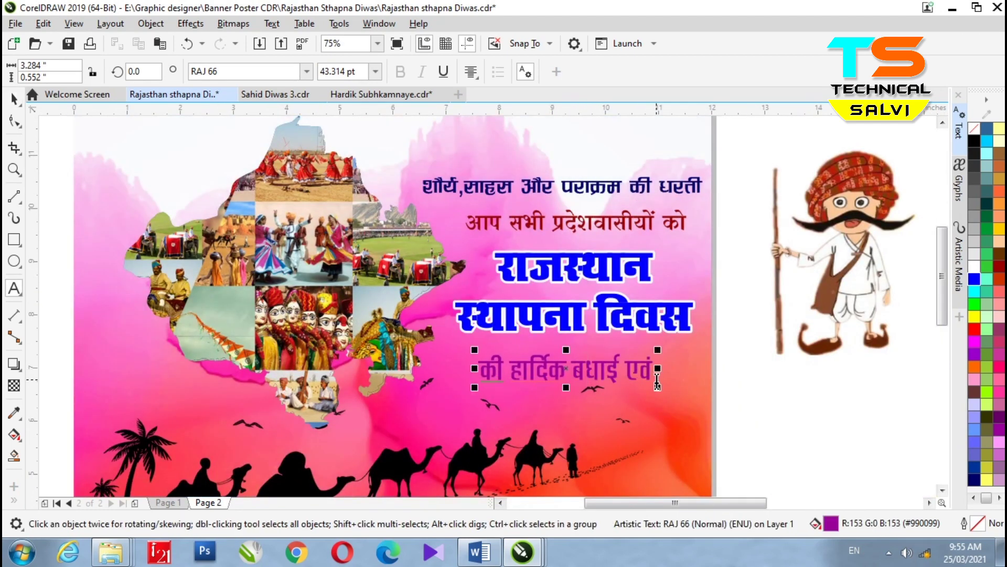
pyautogui.click(654, 379)
pyautogui.press('BackSpace')
pyautogui.press('BackSpace')
pyautogui.press('BackSpace')
pyautogui.press('BackSpace')
pyautogui.press('BackSpace')
pyautogui.press('BackSpace')
pyautogui.press('BackSpace')
pyautogui.press('BackSpace')
pyautogui.press('BackSpace')
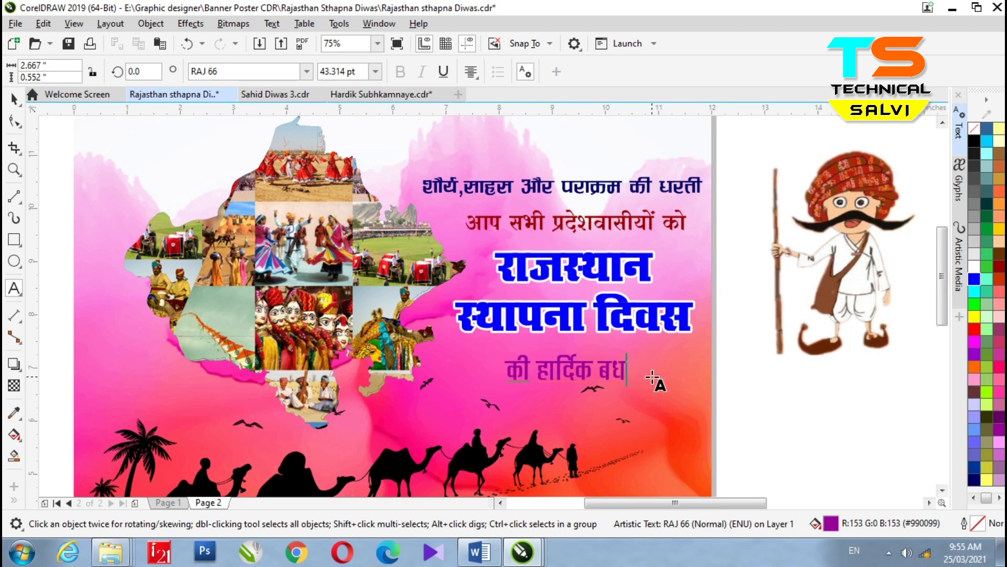
pyautogui.click(14, 99)
# Enlarge "की हार्दिक" to about 48.7 pt, place it centrally under the heading and fill it white
pyautogui.moveTo(619, 390); pyautogui.dragTo(628, 394)
pyautogui.moveTo(593, 362); pyautogui.dragTo(600, 355)
pyautogui.click(973, 270)
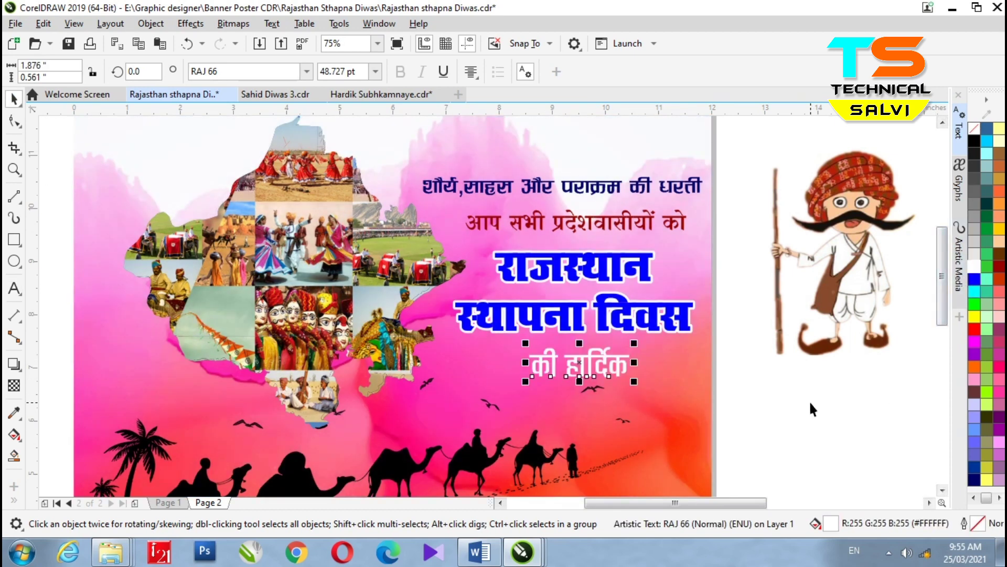
pyautogui.click(809, 400)
# Apply a linear transparency to the camel caravan so it fades out towards the rightmost camels
pyautogui.scroll(-2, 400, 409)
pyautogui.scroll(2, 384, 395)
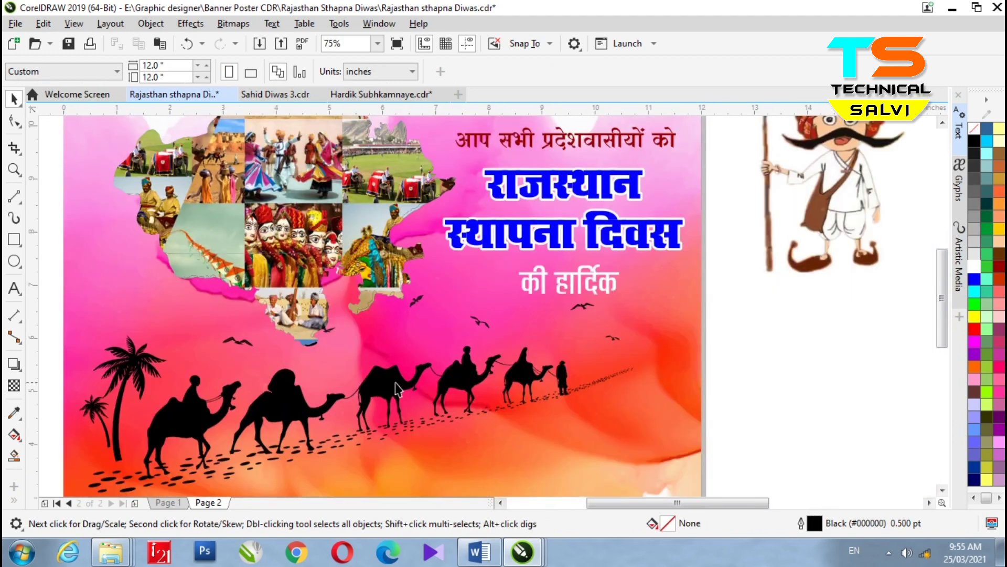
pyautogui.click(418, 394)
pyautogui.click(14, 385)
pyautogui.moveTo(419, 391); pyautogui.dragTo(580, 346)
pyautogui.moveTo(419, 386); pyautogui.dragTo(332, 410)
pyautogui.moveTo(579, 345); pyautogui.dragTo(542, 357)
pyautogui.click(17, 103)
pyautogui.click(803, 360)
# Copy the blue "बधाई" calligraphy from page 3 of Hardik Subhkamnaye.cdr
pyautogui.press('F3')
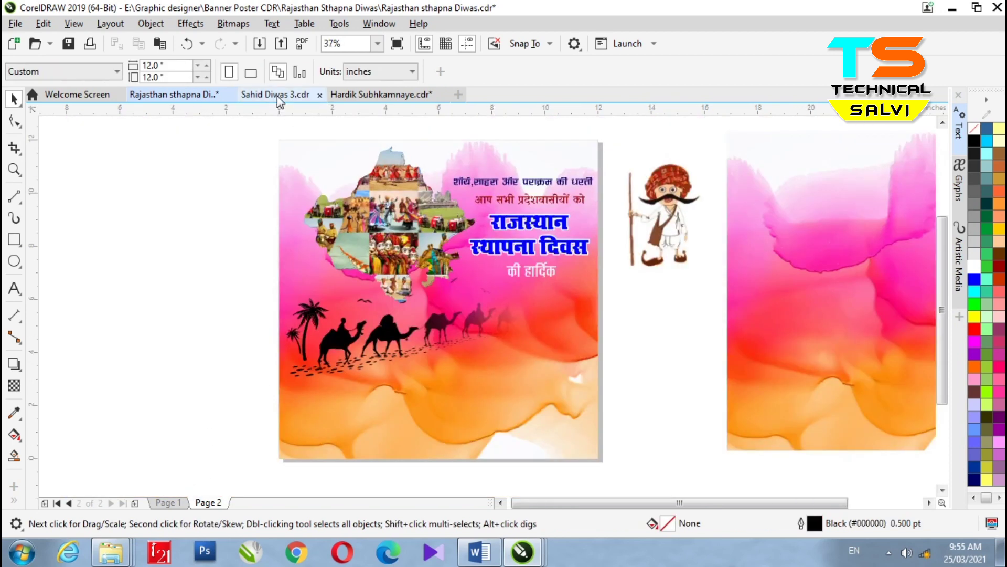
pyautogui.click(347, 94)
pyautogui.click(247, 503)
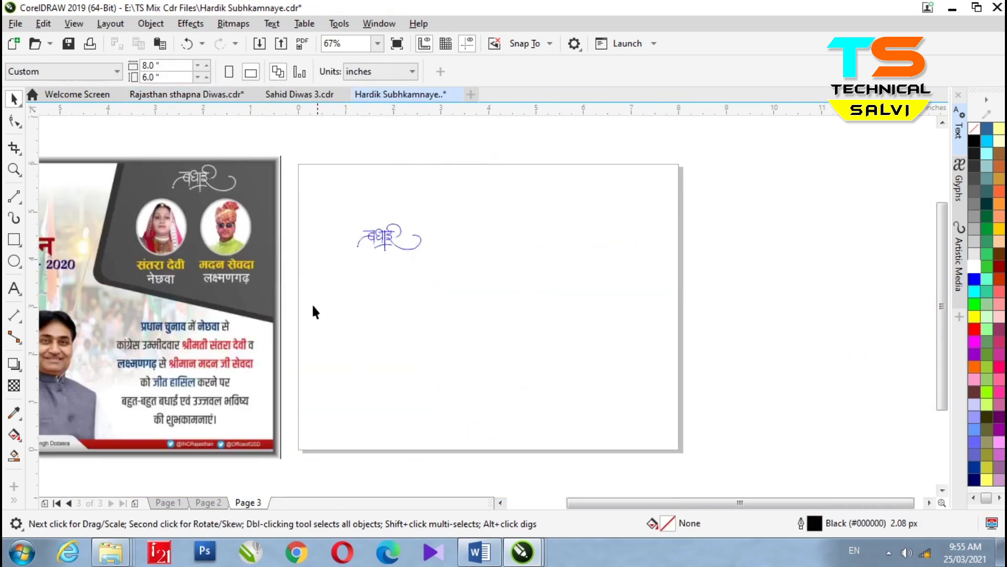
pyautogui.scroll(3, 488, 236)
pyautogui.moveTo(121, 306); pyautogui.dragTo(119, 304)
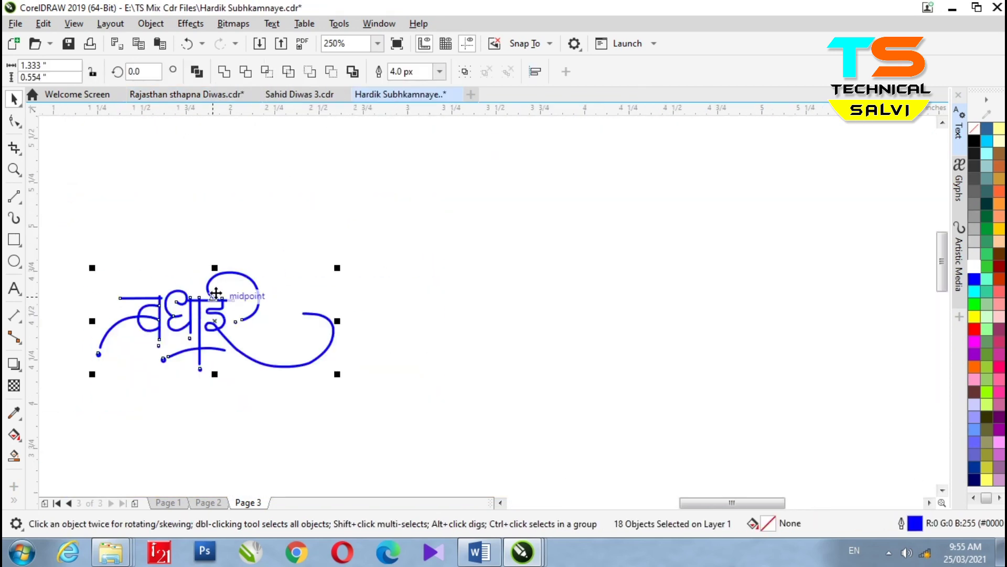
# Paste the calligraphy into the Rajasthan poster, enlarge it to about 3.6 by 1.5 inches and place it below "की हार्दिक"
pyautogui.click(173, 94)
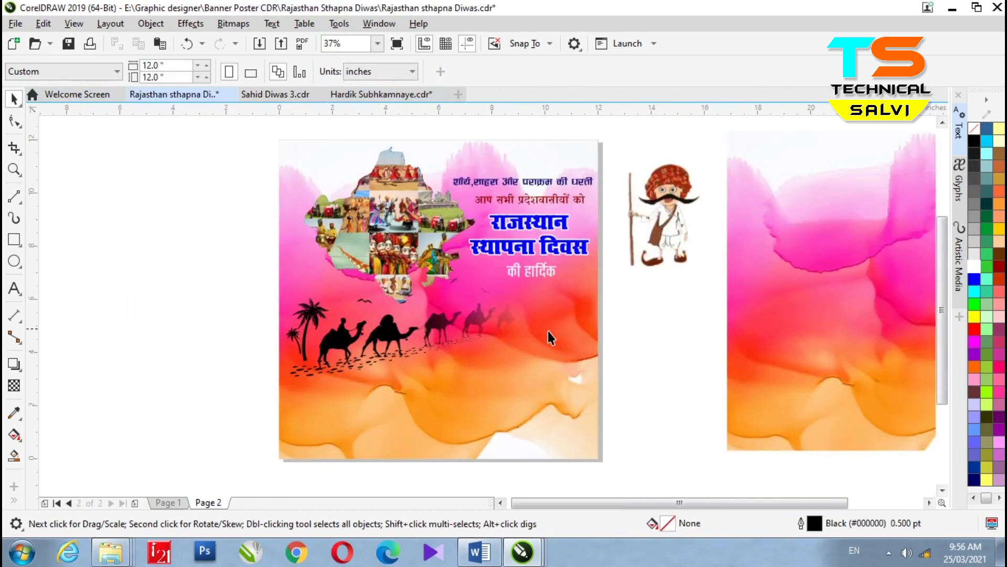
pyautogui.hotkey('ctrl', 'v')
pyautogui.scroll(1, 386, 257)
pyautogui.moveTo(395, 263); pyautogui.dragTo(652, 344)
pyautogui.scroll(1, 679, 357)
pyautogui.moveTo(701, 366); pyautogui.dragTo(854, 424)
pyautogui.scroll(-1, 457, 276)
pyautogui.moveTo(658, 352); pyautogui.dragTo(704, 374)
pyautogui.moveTo(602, 325); pyautogui.dragTo(572, 301)
# Make the "बधाई" calligraphy's outline white and thicker
pyautogui.rightClick(974, 268)
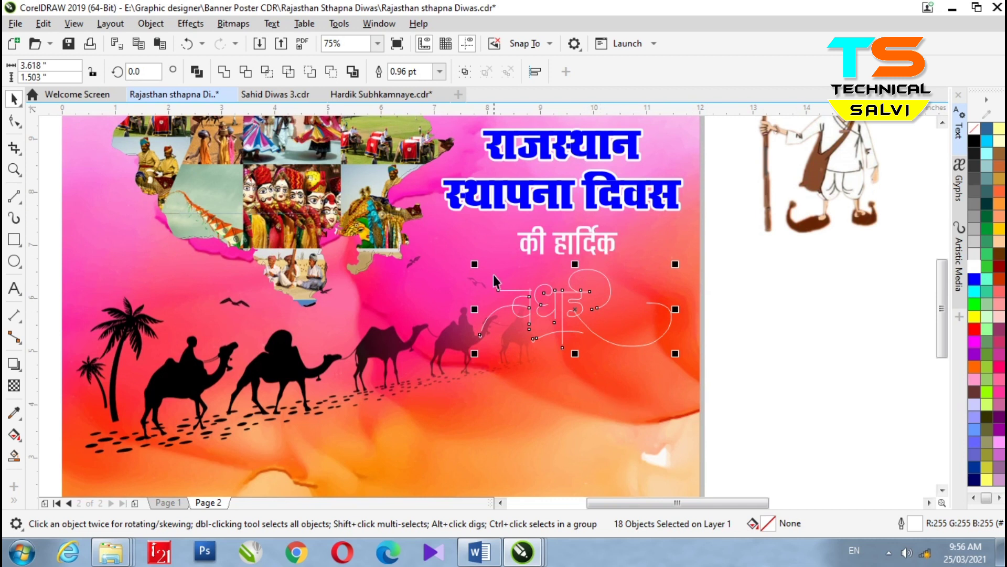
pyautogui.click(440, 72)
pyautogui.click(416, 164)
pyautogui.click(440, 72)
pyautogui.click(410, 175)
pyautogui.click(785, 356)
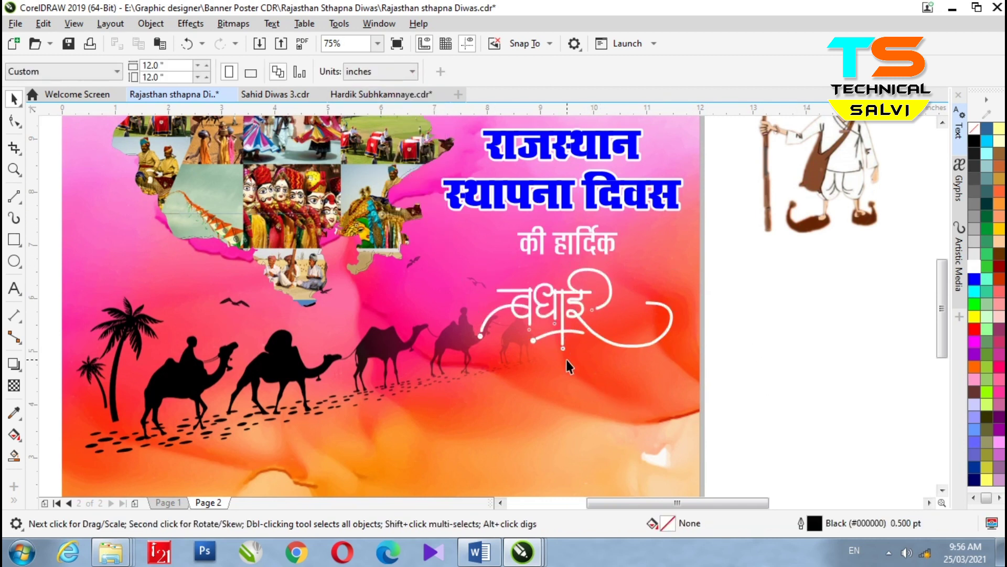
# Move the camel caravan slightly down, away from the map collage
pyautogui.scroll(-2, 567, 364)
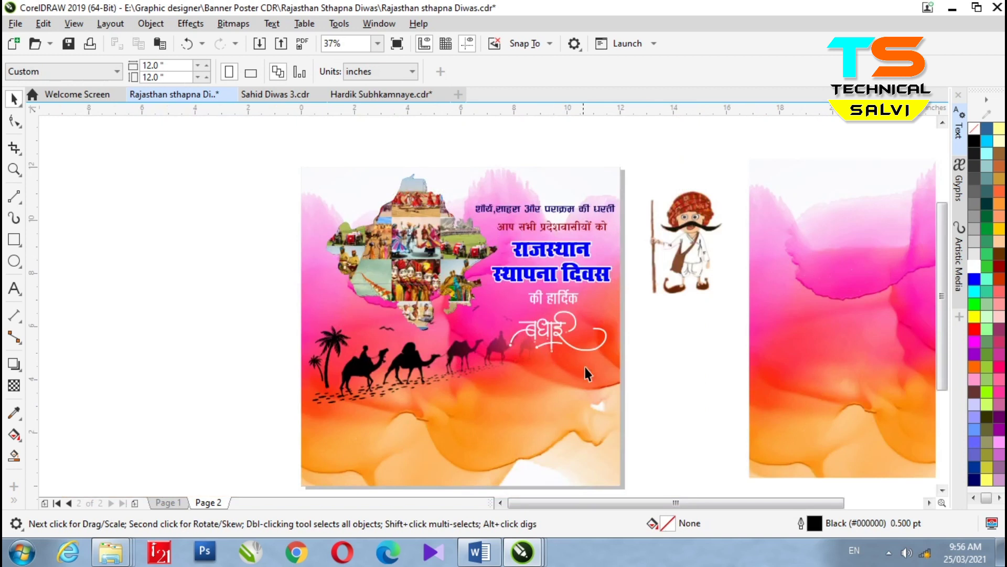
pyautogui.click(407, 369)
pyautogui.moveTo(463, 389); pyautogui.dragTo(454, 409)
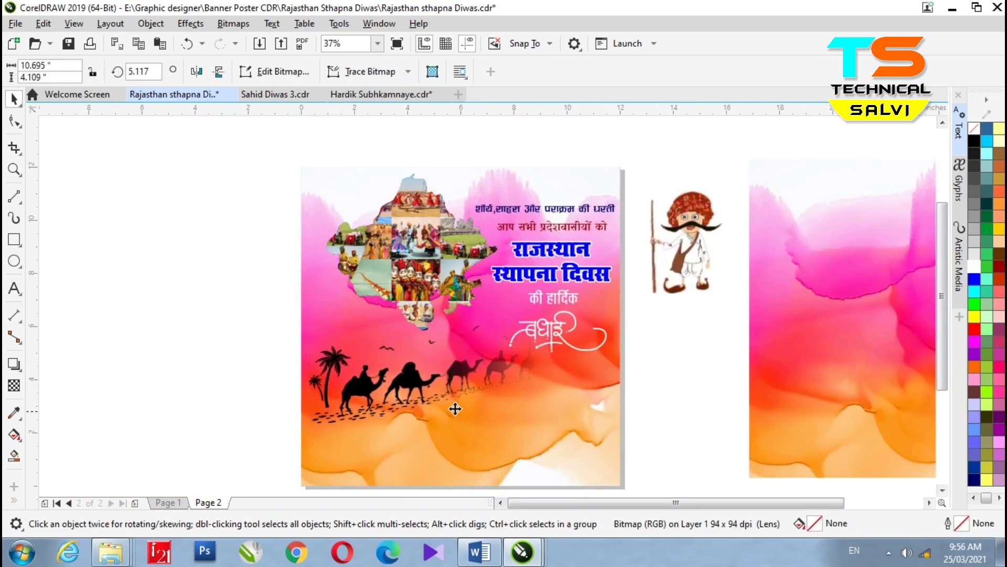
pyautogui.press('Up')
# Nudge the Rajasthan map collage down and slightly left
pyautogui.click(434, 306)
pyautogui.press('Down')
pyautogui.press('Down')
pyautogui.press('Down')
pyautogui.press('Left')
# Shrink the cartoon man to about 1.5 by 2.0 inches and place him in the poster's upper-left corner
pyautogui.click(693, 246)
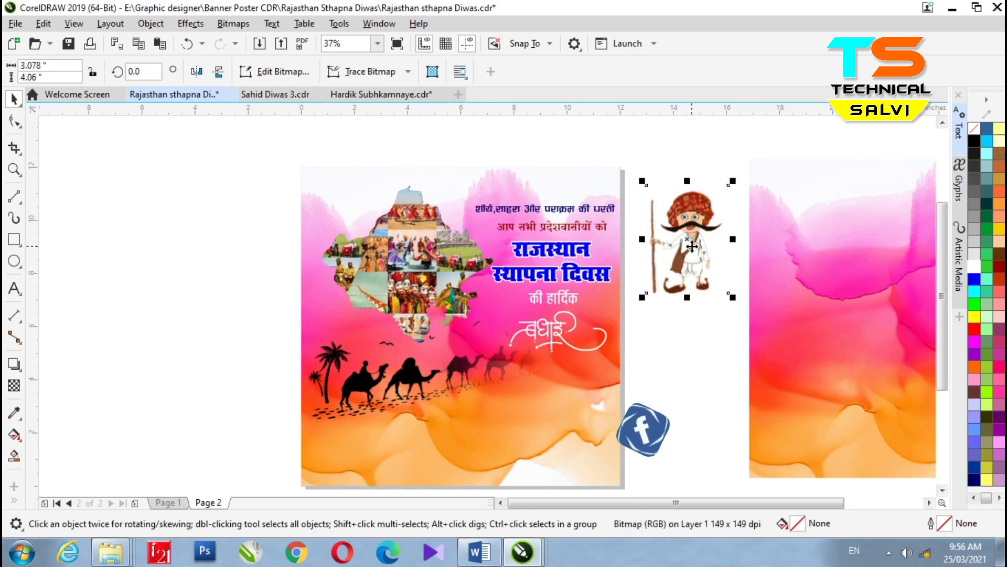
pyautogui.moveTo(733, 181); pyautogui.dragTo(333, 186)
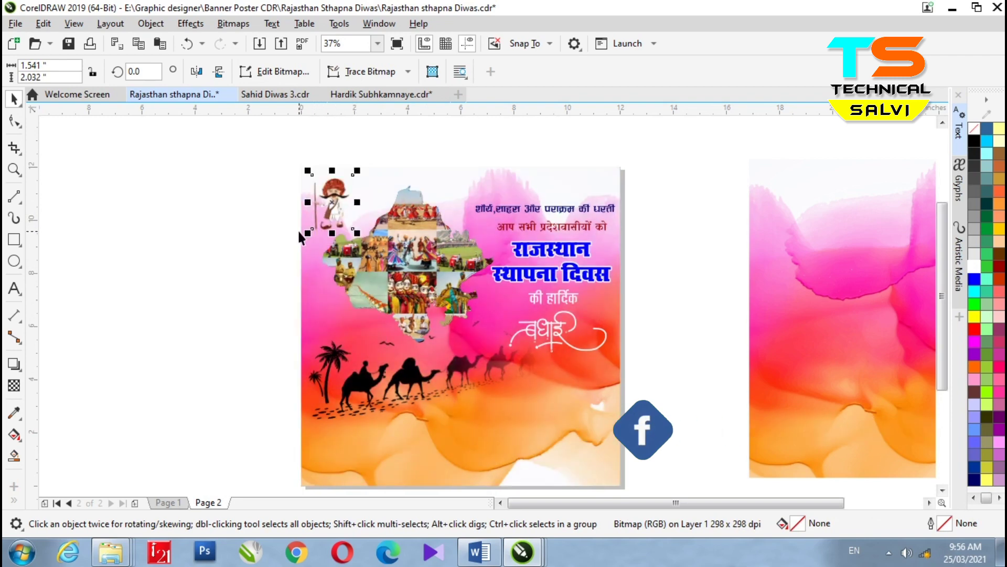
pyautogui.scroll(3, 332, 187)
pyautogui.scroll(-3, 393, 288)
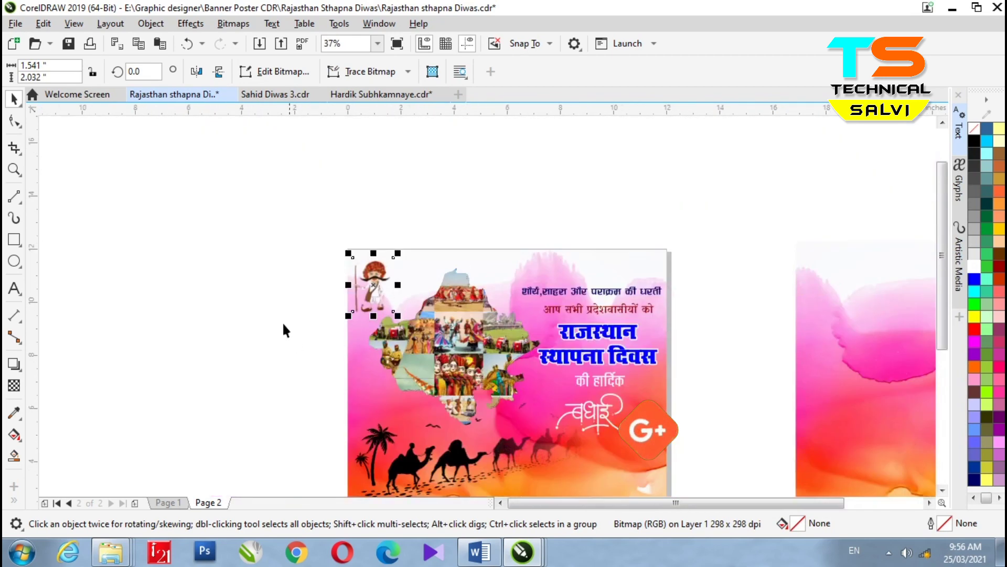
pyautogui.click(283, 331)
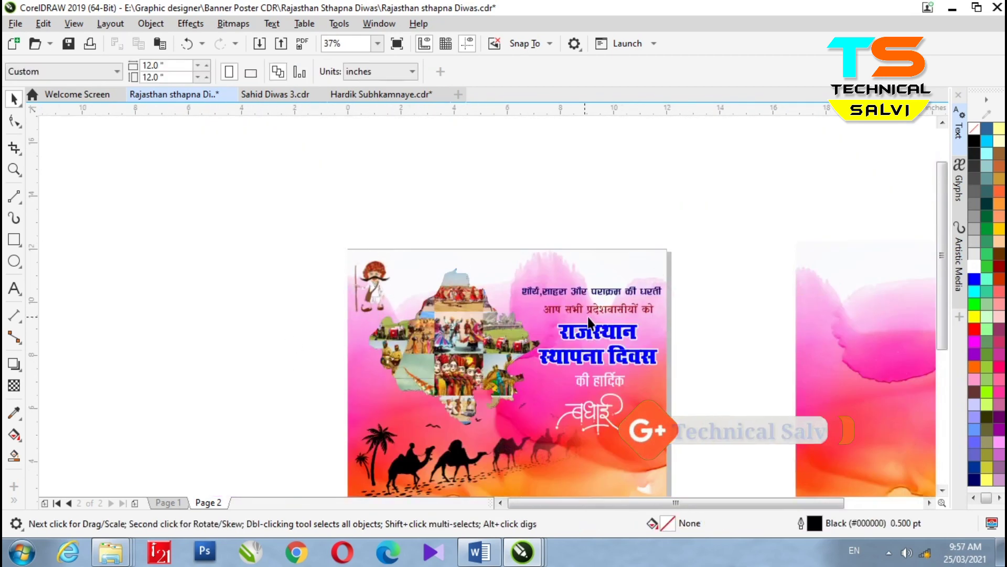
# Add the text "30 March" above the poster, enlarge it to about 45 pt and make it bold
pyautogui.click(18, 296)
pyautogui.click(479, 210)
pyautogui.write('30 March')
pyautogui.hotkey('ctrl', 'space')
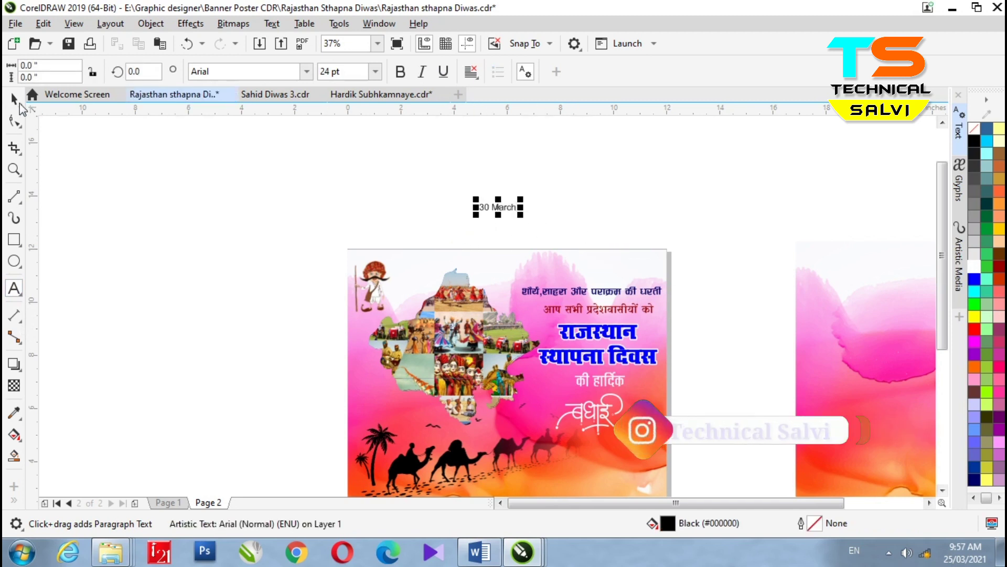
pyautogui.moveTo(521, 215); pyautogui.dragTo(558, 218)
pyautogui.hotkey('ctrl', 'b')
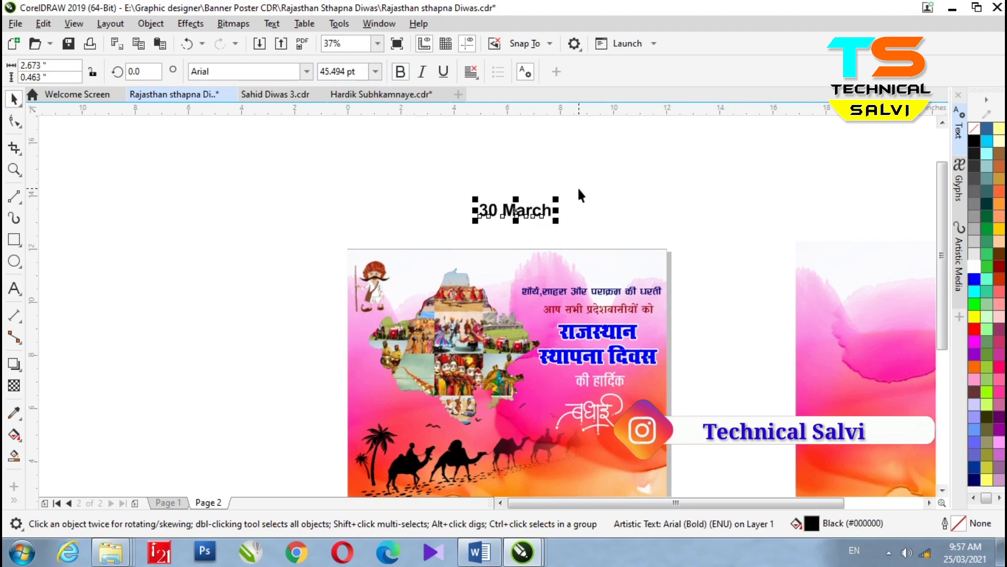
# Draw a rectangle about 2.5 by 0.64 inches above the Hindi slogan and give it scalloped corners of about 0.167 inch
pyautogui.scroll(2, 577, 187)
pyautogui.moveTo(484, 230); pyautogui.dragTo(595, 244)
pyautogui.press('F6')
pyautogui.moveTo(497, 319); pyautogui.dragTo(630, 353)
pyautogui.press('F10')
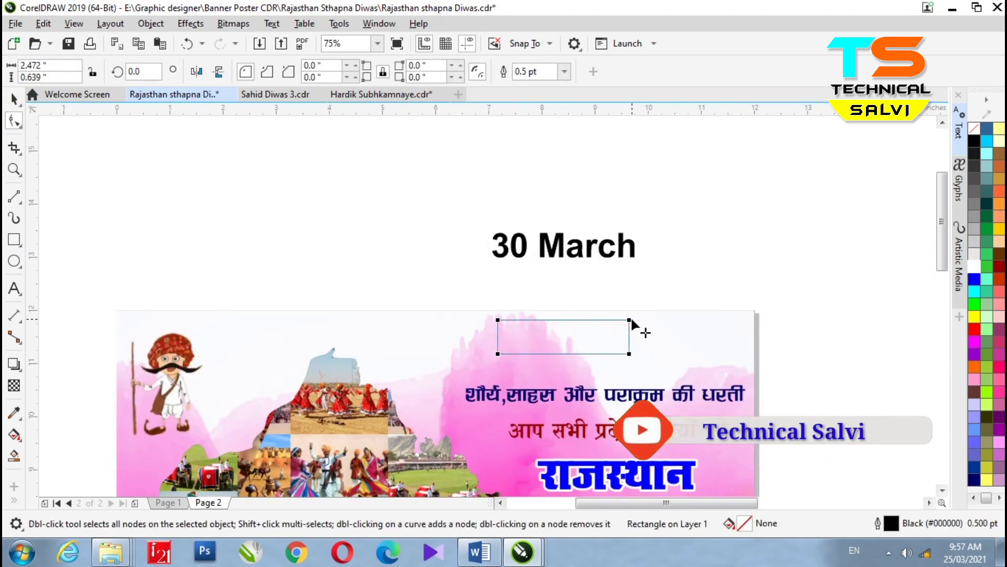
pyautogui.moveTo(630, 320); pyautogui.dragTo(622, 326)
pyautogui.click(267, 73)
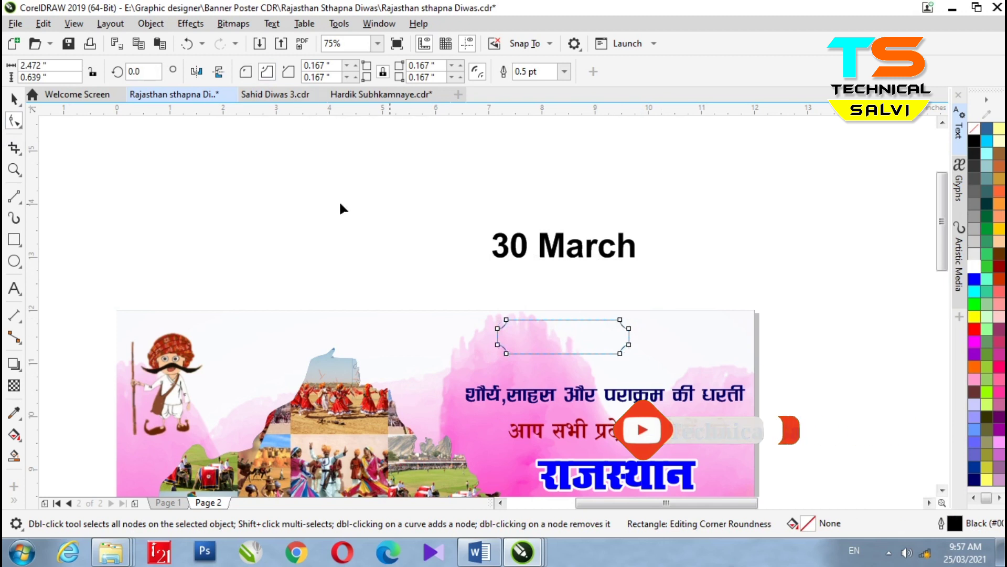
# Fill the scalloped rectangle with yellow and set its outline to 1.5 pt
pyautogui.press('space')
pyautogui.click(973, 317)
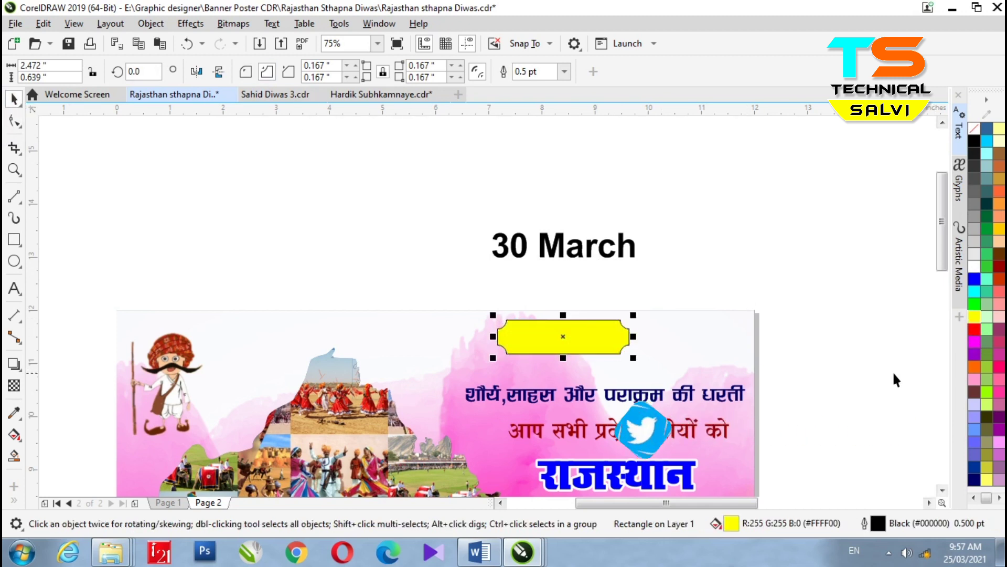
pyautogui.click(564, 71)
pyautogui.click(564, 151)
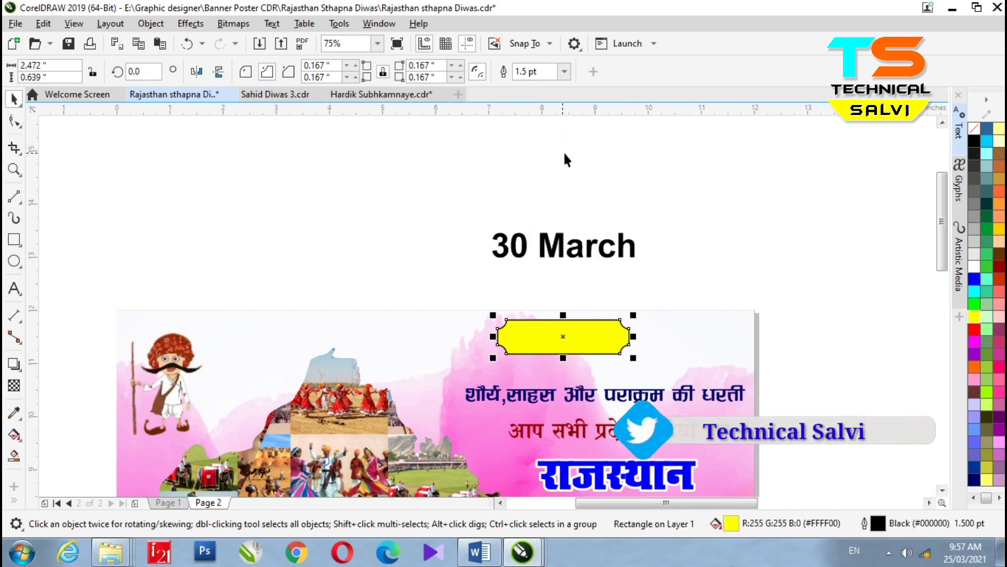
# Make the yellow plate slightly taller, shift it right, and fit the "30 March" text centred on it
pyautogui.scroll(2, 579, 336)
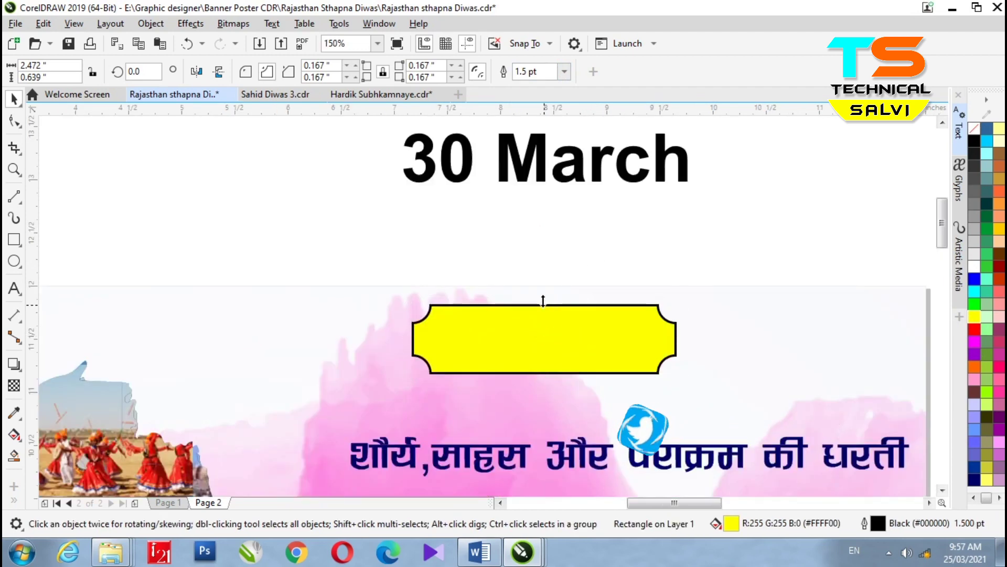
pyautogui.moveTo(542, 301); pyautogui.dragTo(541, 293)
pyautogui.moveTo(594, 339); pyautogui.dragTo(654, 348)
pyautogui.click(578, 174)
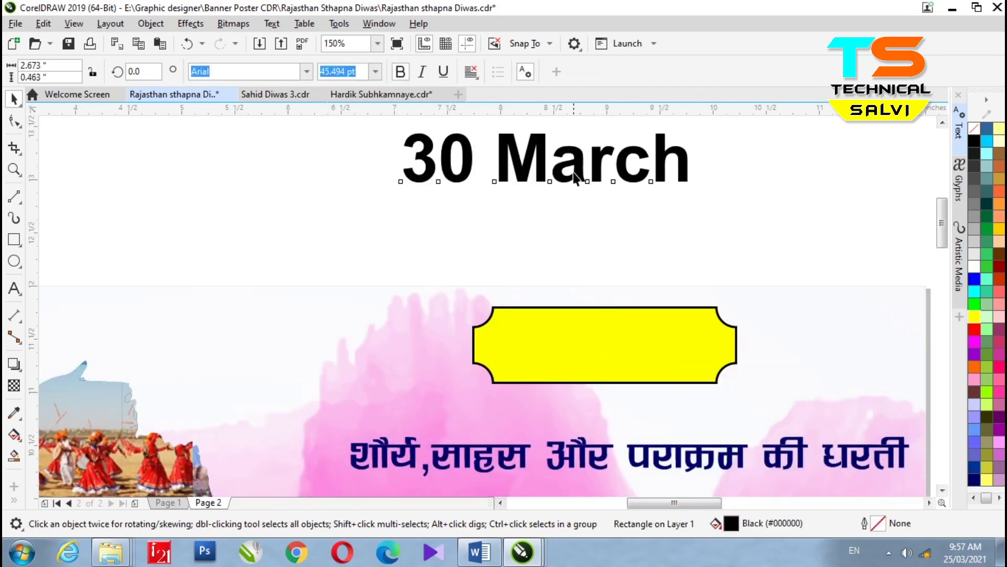
pyautogui.moveTo(578, 174); pyautogui.dragTo(650, 362)
pyautogui.moveTo(775, 323); pyautogui.dragTo(747, 322)
pyautogui.moveTo(682, 351); pyautogui.dragTo(696, 347)
pyautogui.click(505, 159)
pyautogui.scroll(-6, 505, 159)
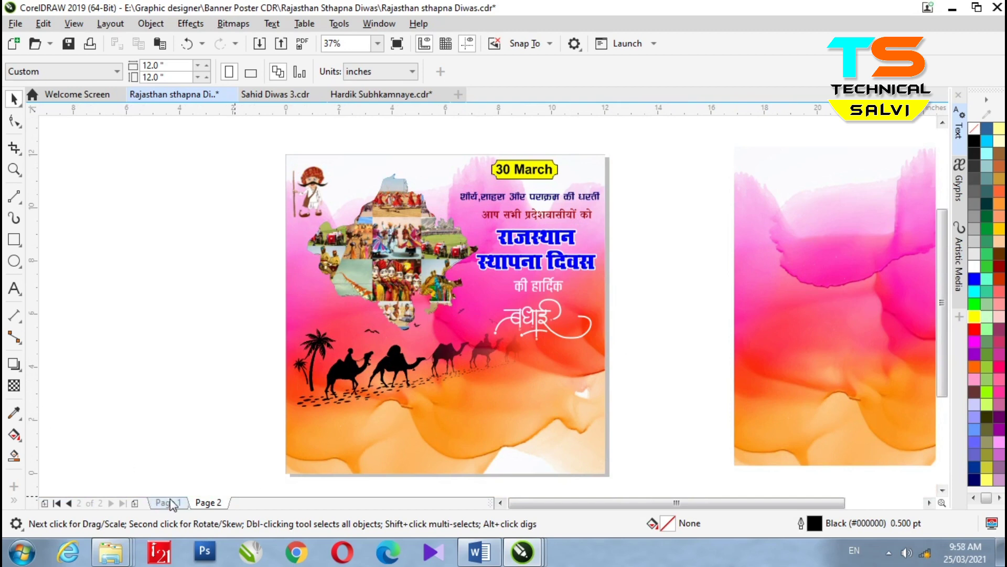
# Copy the maroon and yellow bottom shapes and the greeting man from page 1's PowerClip and paste them onto page 2
pyautogui.click(170, 502)
pyautogui.doubleClick(558, 420)
pyautogui.click(479, 457)
pyautogui.keyDown('shift'); pyautogui.click(541, 428); pyautogui.keyUp('shift')
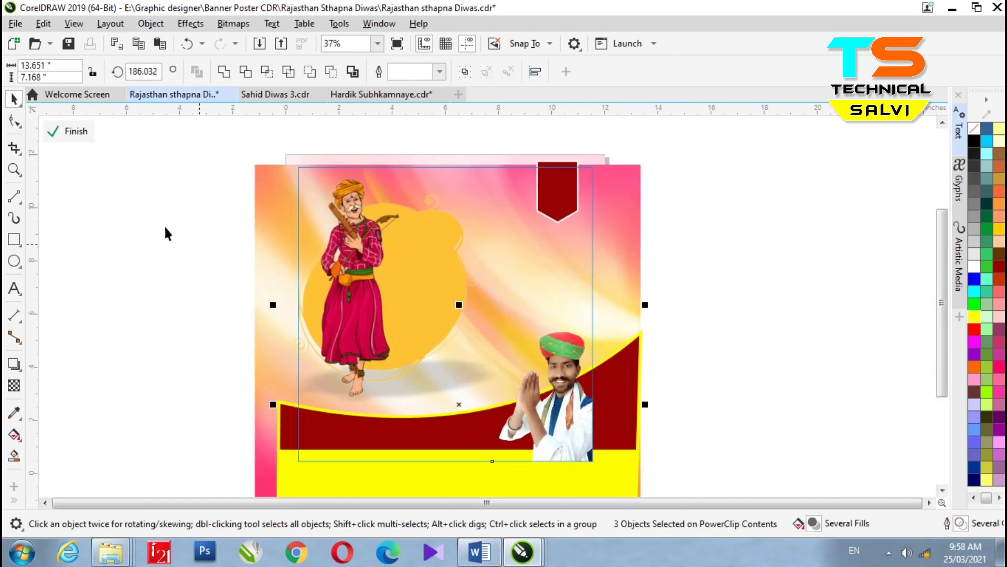
pyautogui.click(69, 132)
pyautogui.click(208, 502)
pyautogui.hotkey('ctrl', 'v')
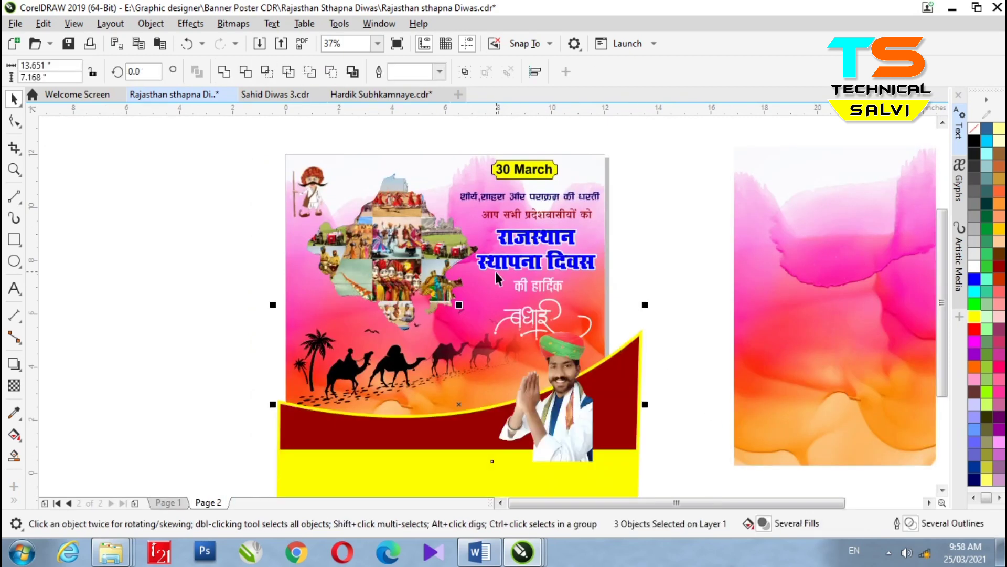
# PowerClip the pasted shapes and greeting man inside the page 2 poster frame
pyautogui.scroll(-1, 495, 272)
pyautogui.rightClick(514, 344)
pyautogui.click(575, 317)
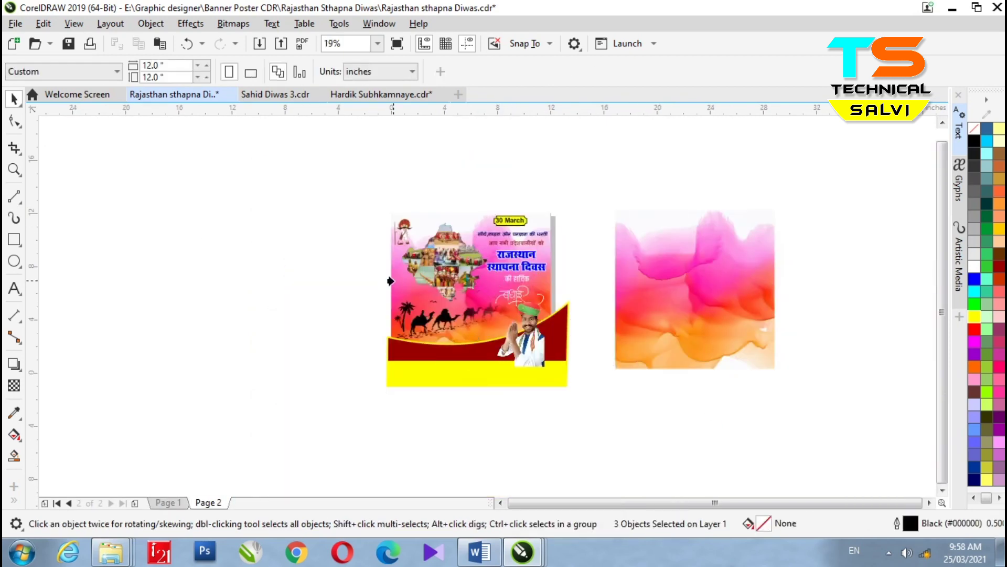
pyautogui.click(391, 281)
pyautogui.scroll(1, 500, 361)
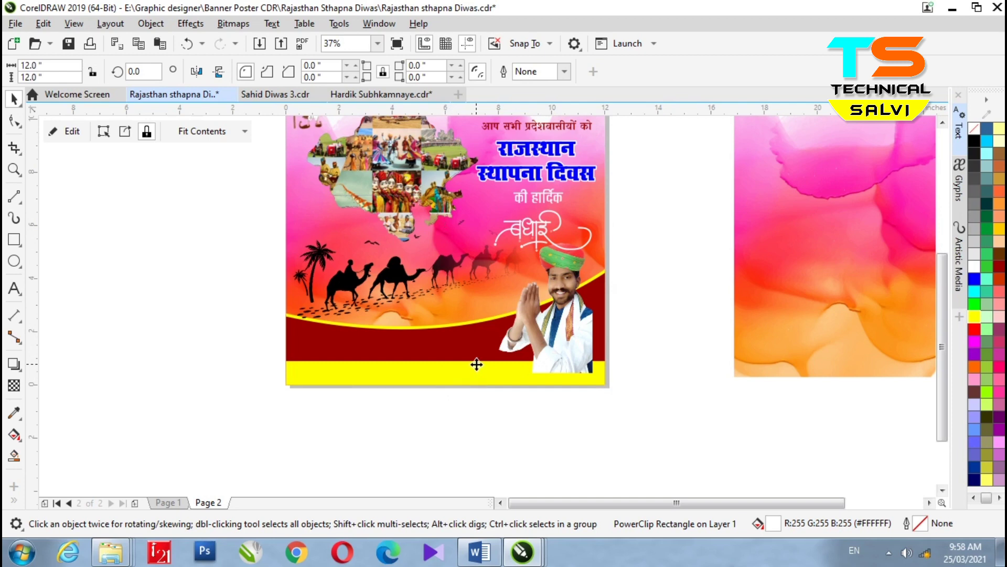
# Open the poster's PowerClip contents and move the maroon and yellow bottom shapes slightly down and left
pyautogui.doubleClick(476, 364)
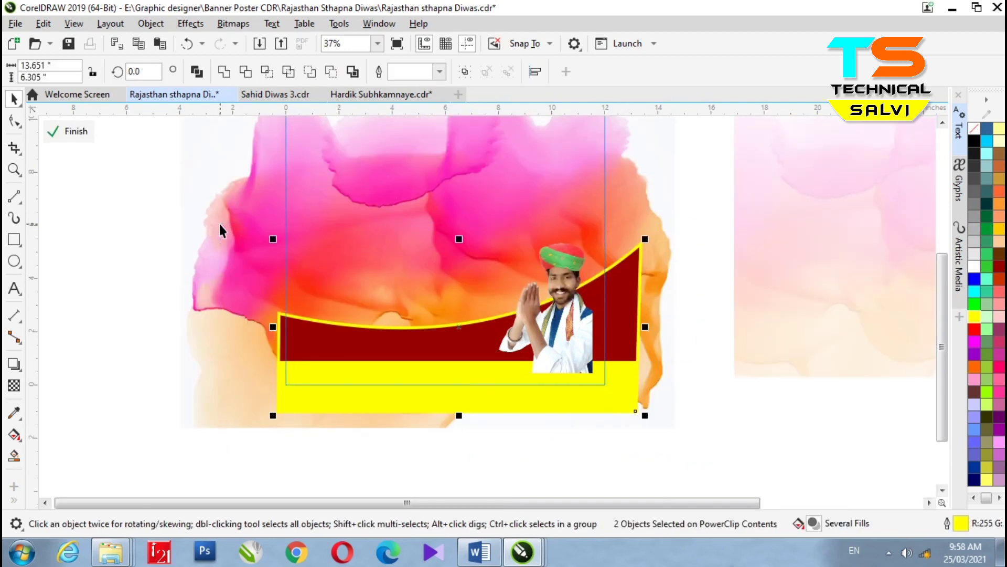
pyautogui.moveTo(583, 363); pyautogui.dragTo(628, 422)
pyautogui.press('Down')
pyautogui.press('Down')
pyautogui.press('Down')
pyautogui.press('Left')
pyautogui.press('Left')
pyautogui.press('Left')
pyautogui.press('Left')
pyautogui.press('Left')
pyautogui.press('Left')
pyautogui.press('Left')
pyautogui.press('Left')
pyautogui.press('Left')
pyautogui.press('Left')
pyautogui.press('Left')
pyautogui.press('Left')
pyautogui.press('Left')
pyautogui.press('Left')
pyautogui.press('Left')
pyautogui.press('Left')
# Align the greeting man with the poster's bottom-right corner and finish editing the PowerClip
pyautogui.click(565, 351)
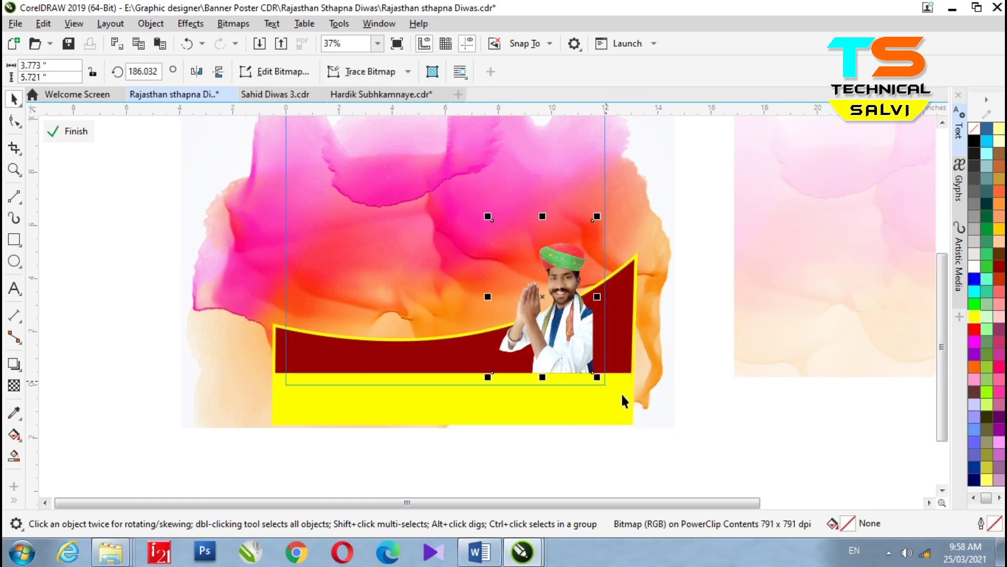
pyautogui.scroll(3, 588, 356)
pyautogui.moveTo(570, 360); pyautogui.dragTo(570, 371)
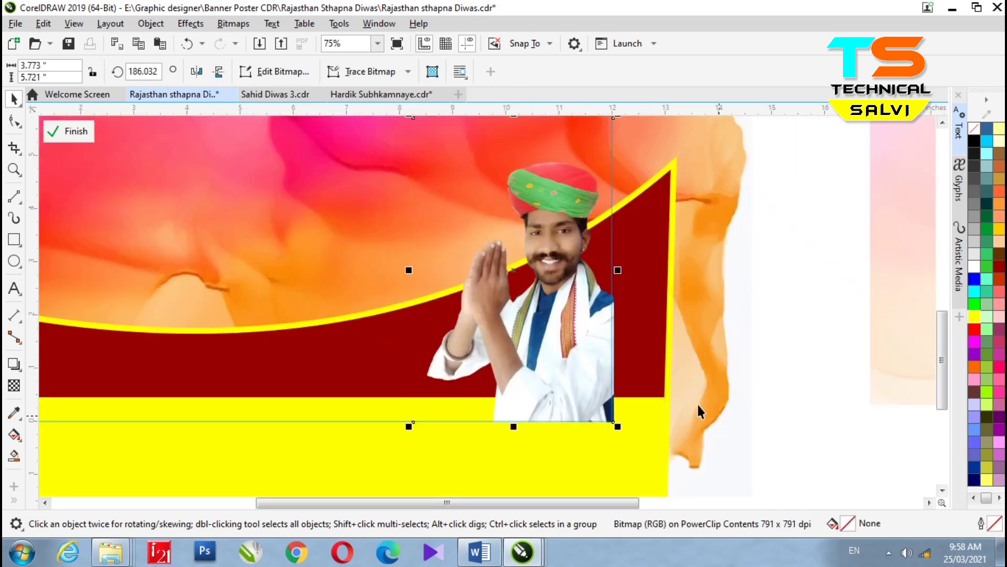
pyautogui.click(89, 138)
# Enlarge the greeting man inside the PowerClip, keeping him anchored at the poster's bottom-right corner
pyautogui.scroll(-1, 610, 288)
pyautogui.doubleClick(583, 307)
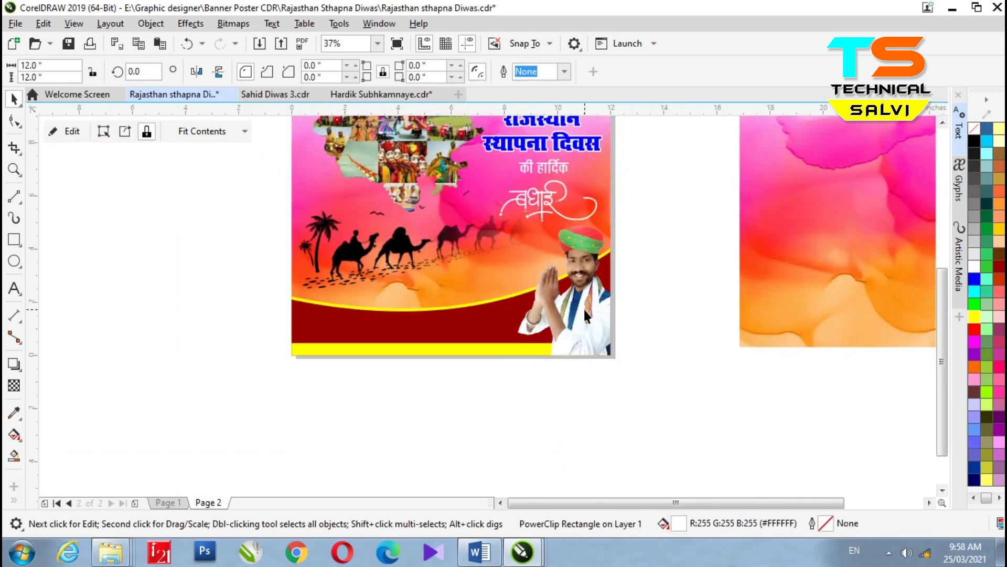
pyautogui.scroll(1, 514, 188)
pyautogui.moveTo(501, 228); pyautogui.dragTo(478, 193)
pyautogui.click(70, 132)
pyautogui.scroll(-1, 530, 343)
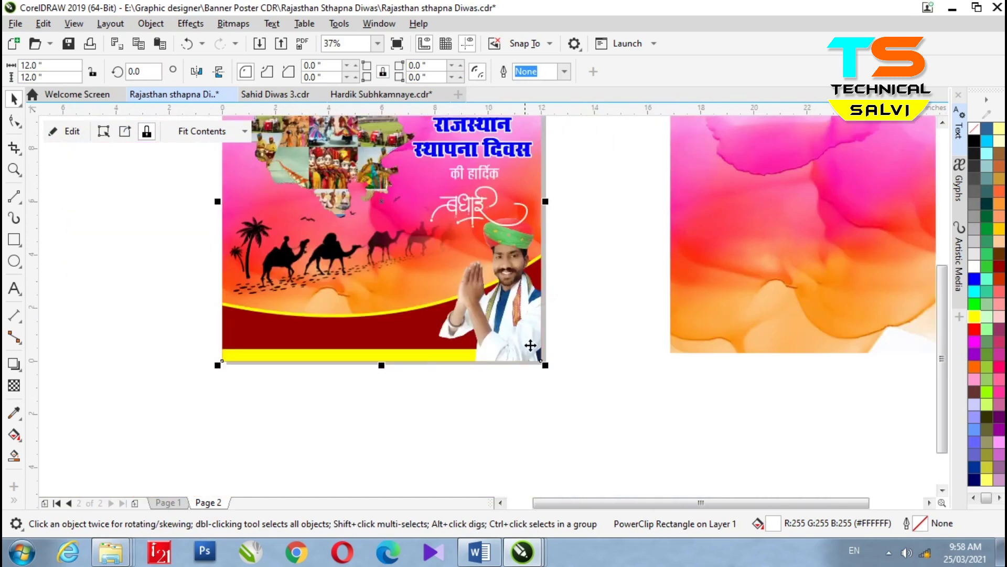
pyautogui.click(636, 337)
# Group the "बधाई" calligraphy and move it left, clear of the man's turban
pyautogui.scroll(1, 499, 232)
pyautogui.click(497, 231)
pyautogui.click(767, 303)
pyautogui.moveTo(370, 185); pyautogui.dragTo(370, 184)
pyautogui.rightClick(502, 236)
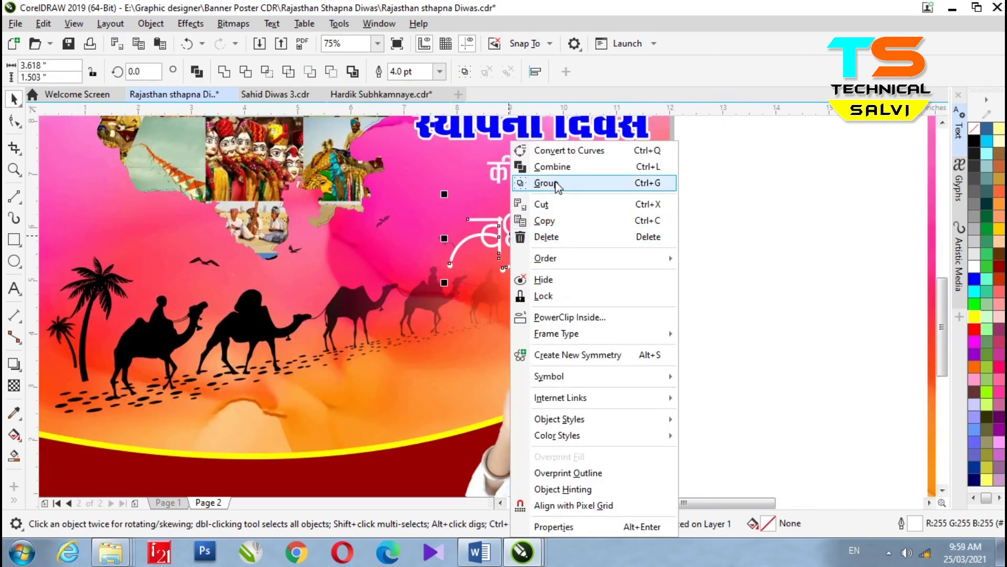
pyautogui.click(530, 184)
pyautogui.moveTo(539, 235); pyautogui.dragTo(477, 231)
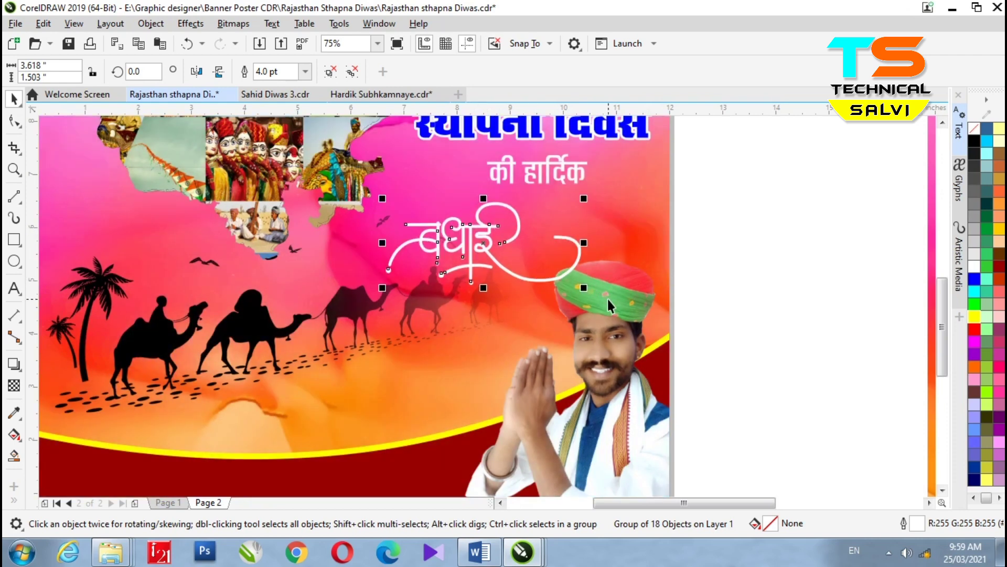
pyautogui.press('Right')
pyautogui.press('Right')
pyautogui.press('Up')
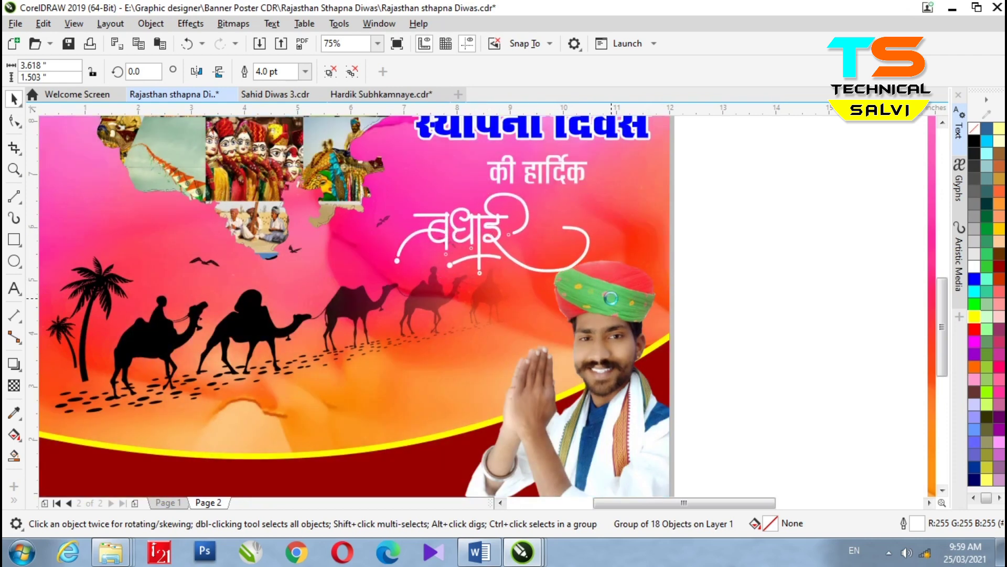
# Nudge the "की हार्दिक" text right and slightly up, above the calligraphy
pyautogui.click(540, 166)
pyautogui.press('Right')
pyautogui.press('Right')
pyautogui.press('Right')
pyautogui.press('Right')
pyautogui.press('Right')
pyautogui.press('Right')
pyautogui.press('Right')
pyautogui.press('Right')
pyautogui.press('Right')
pyautogui.press('Right')
pyautogui.press('Right')
pyautogui.press('Right')
pyautogui.press('Right')
pyautogui.press('Right')
pyautogui.press('Right')
pyautogui.press('Up')
pyautogui.press('Left')
pyautogui.press('Left')
pyautogui.press('Left')
pyautogui.press('Left')
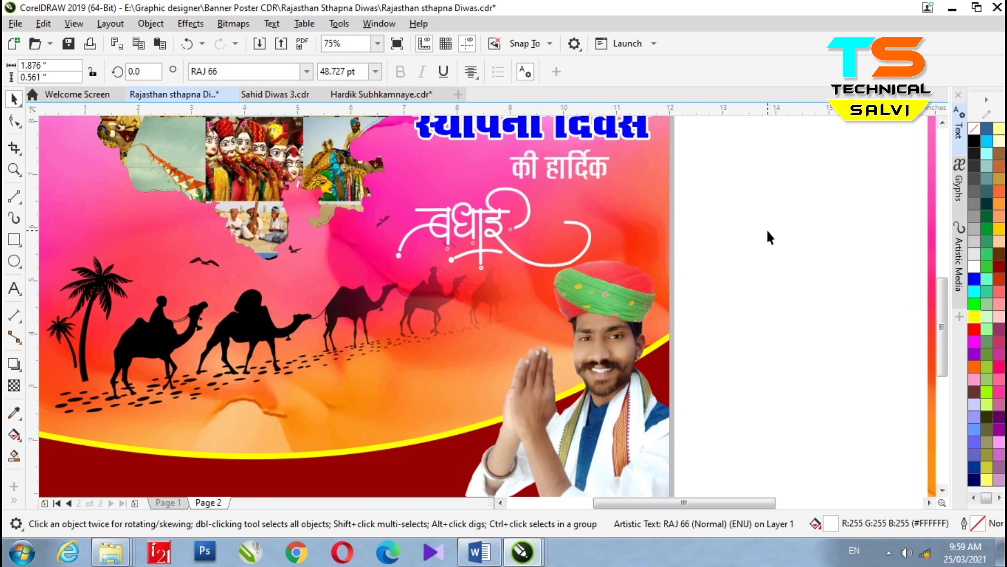
pyautogui.click(768, 231)
pyautogui.scroll(-1, 471, 239)
pyautogui.scroll(-1, 426, 354)
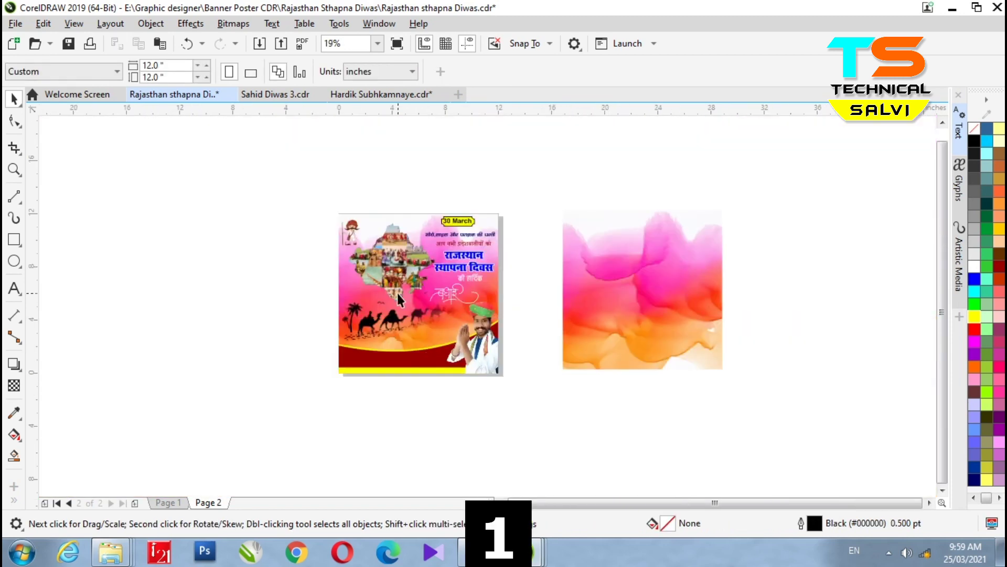
# Copy the name, designation and contact lines from page 1 and paste them onto page 2's bottom band
pyautogui.scroll(1, 397, 291)
pyautogui.click(165, 503)
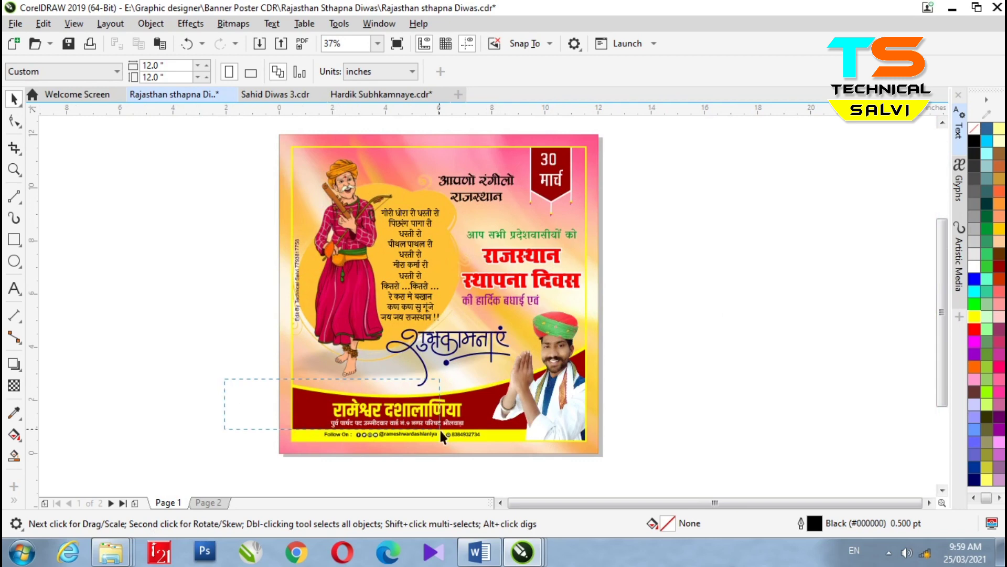
pyautogui.moveTo(501, 470); pyautogui.dragTo(501, 471)
pyautogui.hotkey('ctrl', 'c')
pyautogui.click(212, 502)
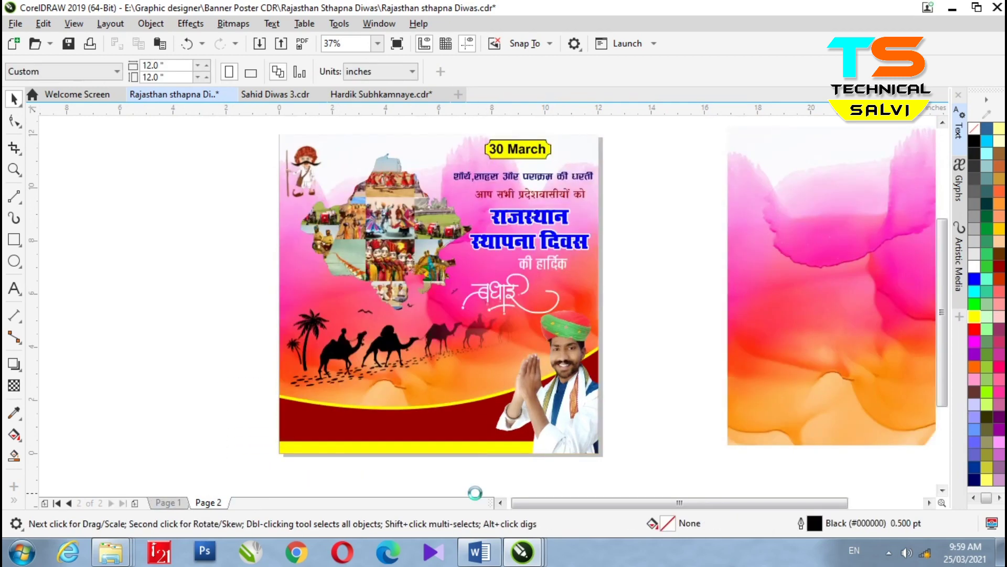
pyautogui.hotkey('ctrl', 'v')
pyautogui.scroll(-1, 377, 388)
pyautogui.scroll(2, 377, 394)
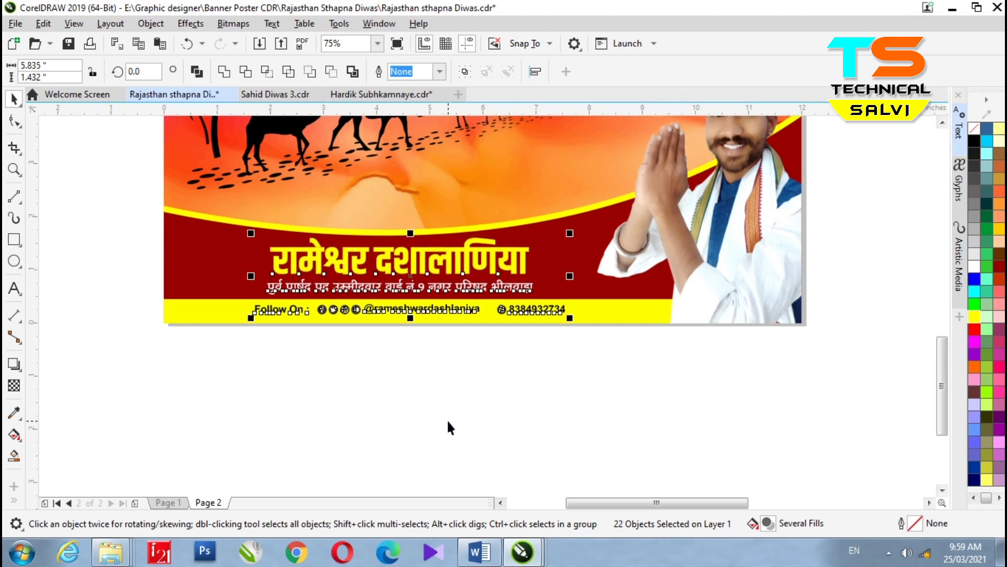
# Recolour the person's name on the maroon band to sky blue
pyautogui.click(381, 417)
pyautogui.click(481, 284)
pyautogui.click(973, 267)
pyautogui.click(992, 254)
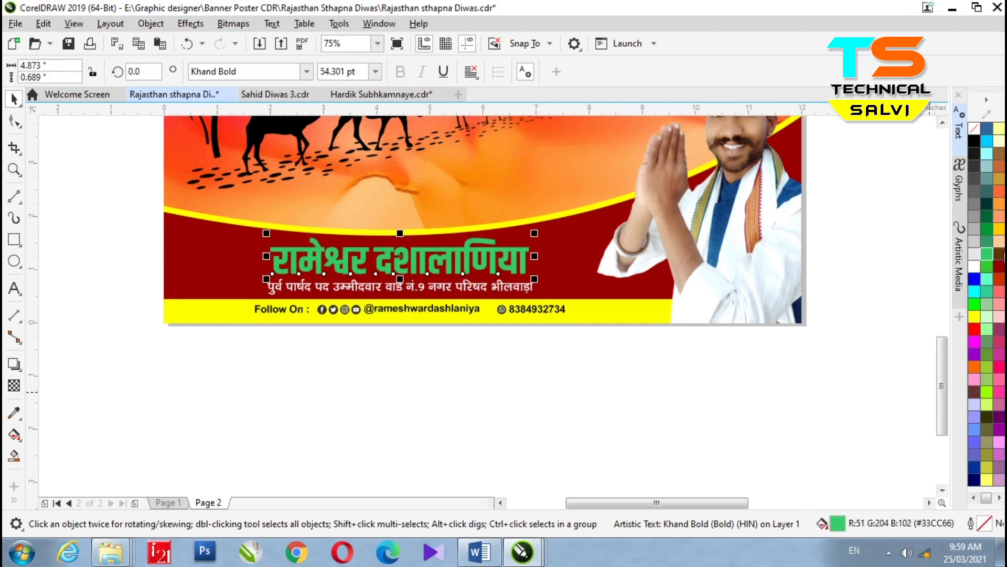
pyautogui.click(986, 142)
pyautogui.click(488, 439)
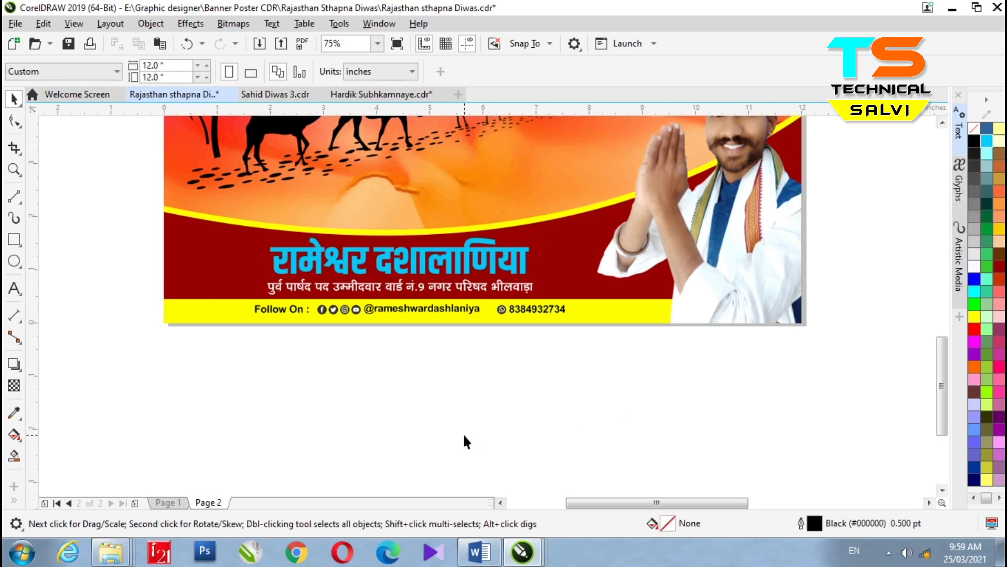
# Enlarge the turbaned cartoon man at page 2's upper-left corner to about 1.64 × 2.16 inches
pyautogui.scroll(-1, 461, 403)
pyautogui.scroll(-1, 518, 342)
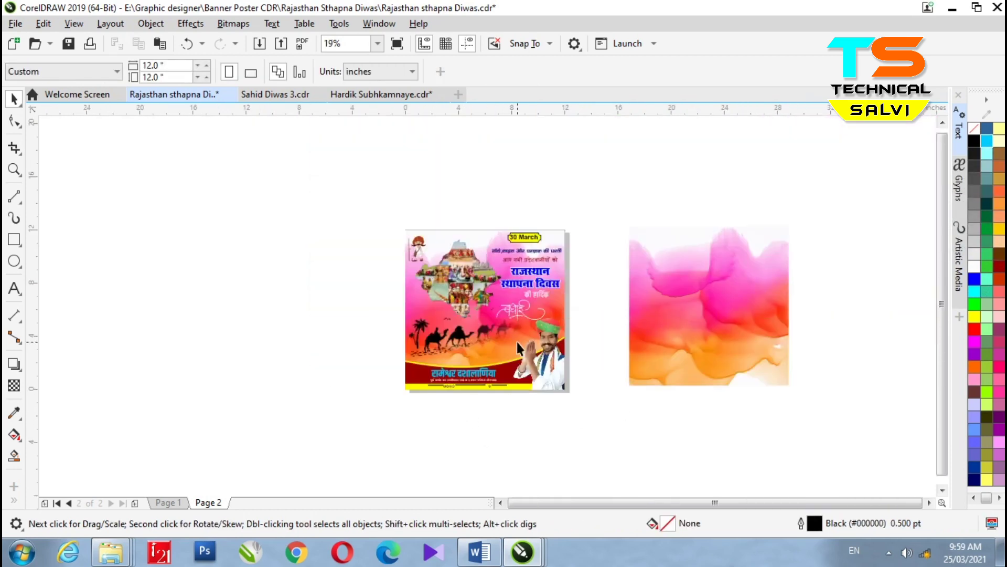
pyautogui.scroll(2, 560, 345)
pyautogui.scroll(-1, 611, 388)
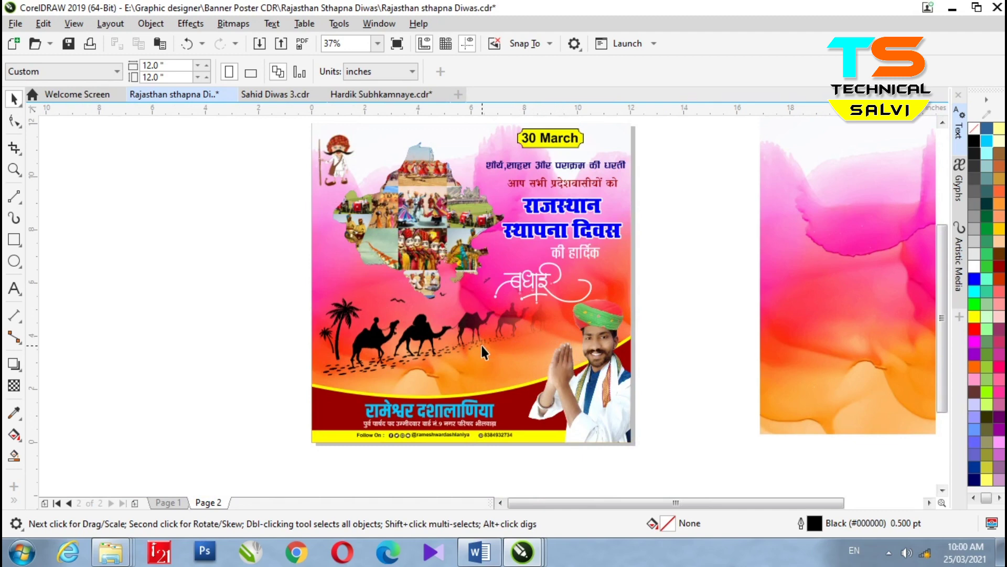
pyautogui.scroll(-1, 490, 332)
pyautogui.scroll(2, 444, 225)
pyautogui.click(340, 282)
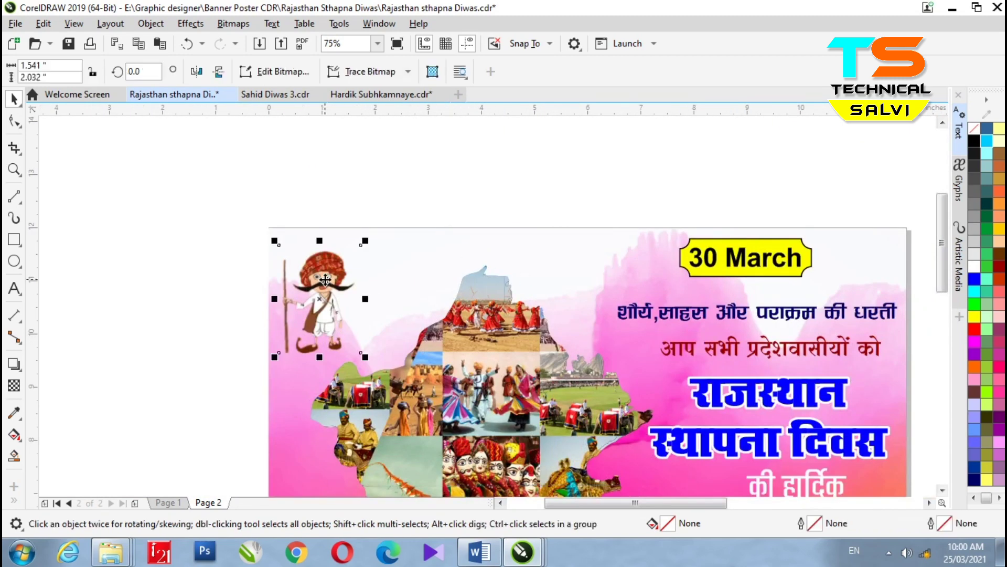
pyautogui.moveTo(365, 239); pyautogui.dragTo(370, 235)
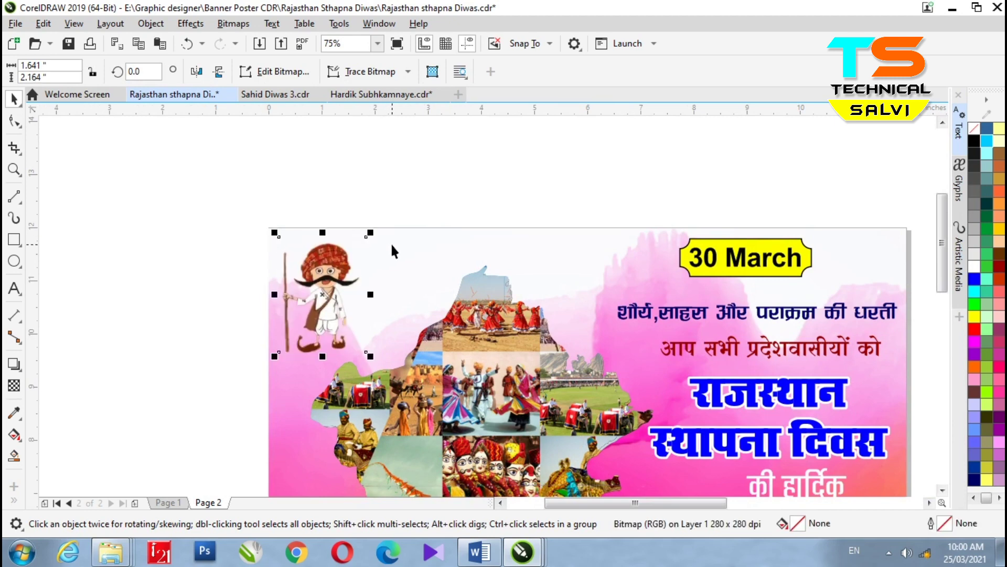
pyautogui.click(342, 226)
pyautogui.scroll(-1, 339, 225)
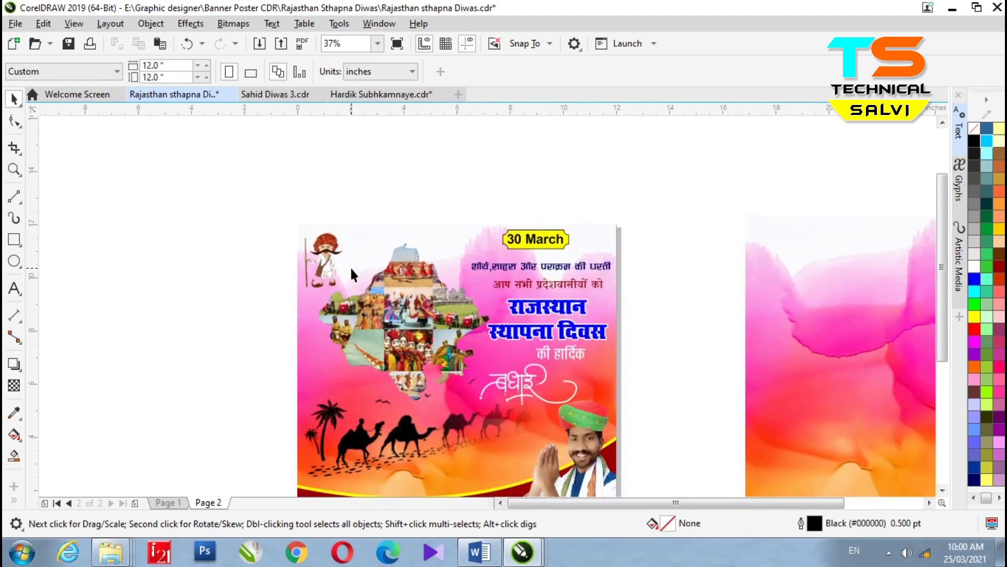
# Copy the vertical "Edit By Technical Salvi" credit line from page 1 and place it in white along page 2's left edge
pyautogui.click(168, 501)
pyautogui.click(317, 376)
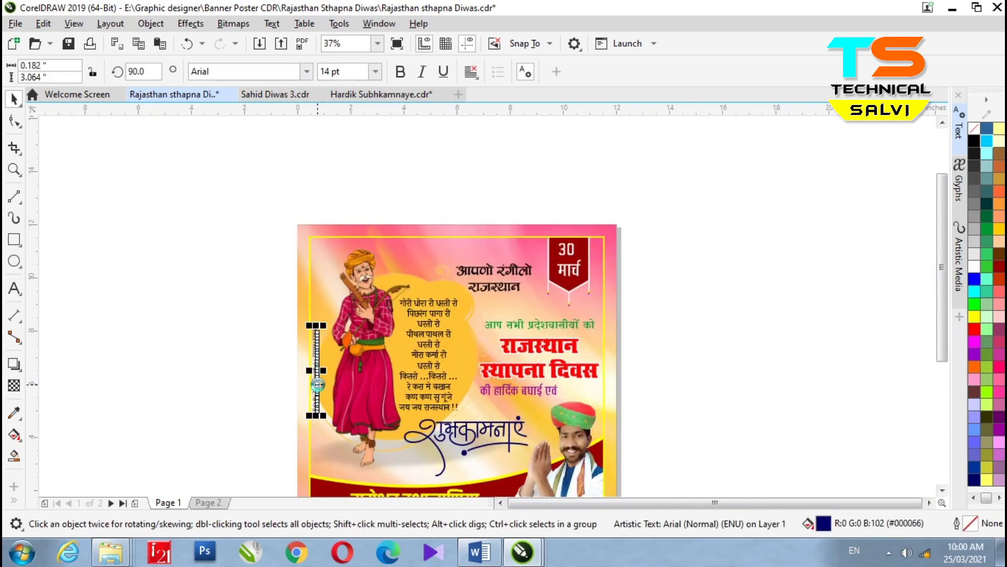
pyautogui.click(208, 503)
pyautogui.hotkey('ctrl', 'v')
pyautogui.scroll(1, 319, 379)
pyautogui.moveTo(319, 379); pyautogui.dragTo(287, 320)
pyautogui.click(109, 206)
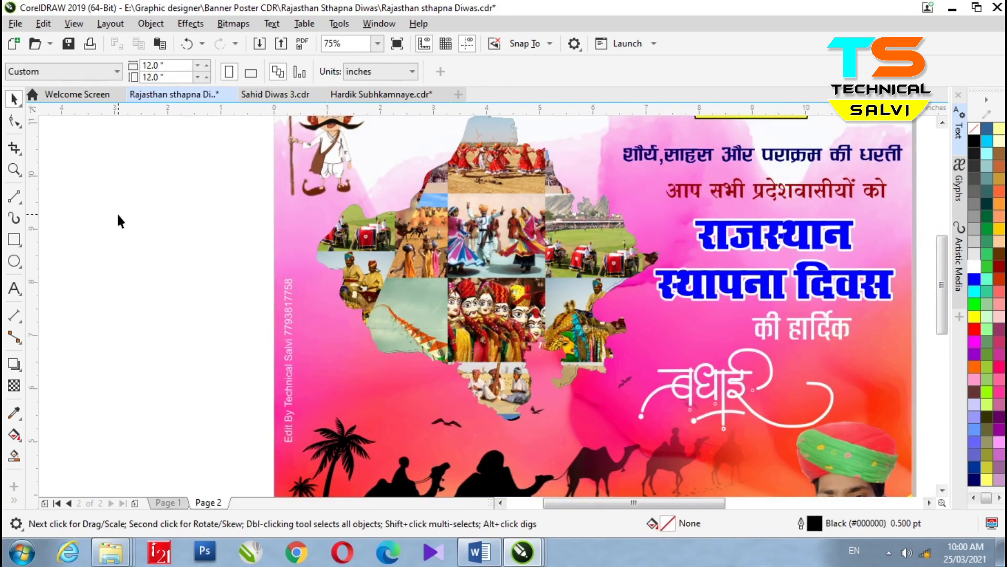
# Group all the poster objects, move the group off the page, and centre the watercolour background on page 2
pyautogui.scroll(-2, 169, 196)
pyautogui.click(276, 244)
pyautogui.rightClick(262, 242)
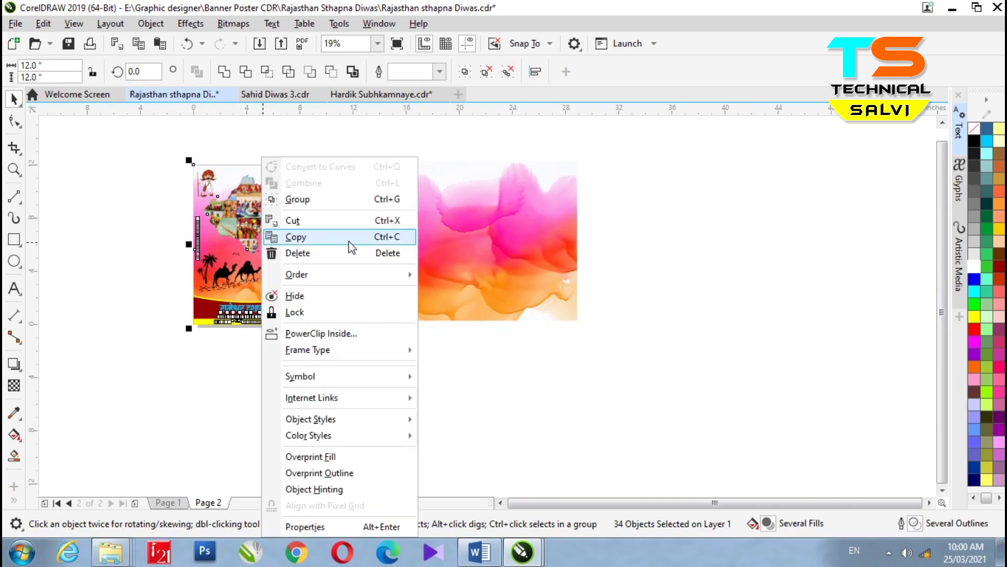
pyautogui.click(294, 202)
pyautogui.moveTo(315, 263); pyautogui.dragTo(552, 264)
pyautogui.click(498, 313)
pyautogui.press('p')
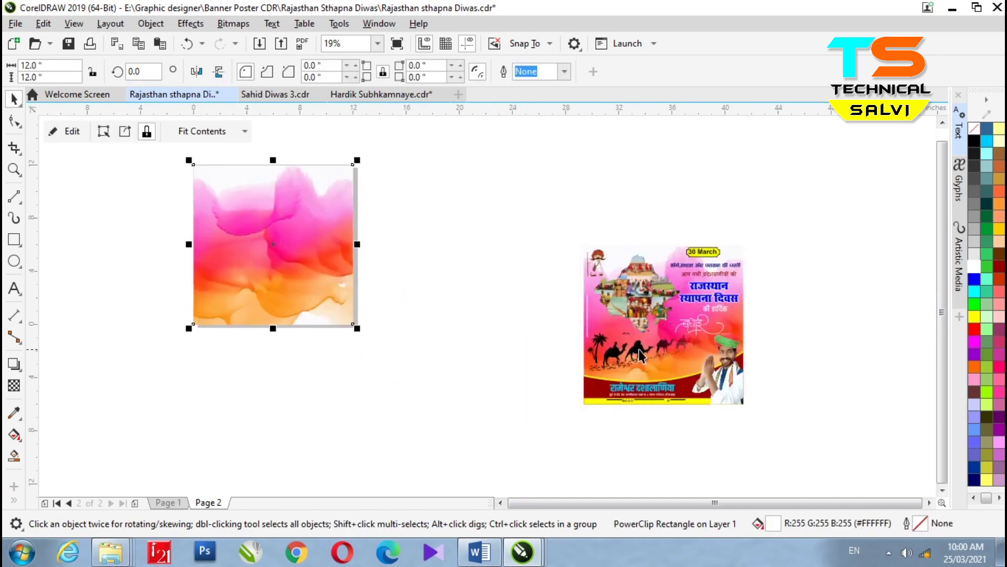
# Centre the grouped poster on the page, scale it down to about 11.26 inches square, and ungroup everything
pyautogui.click(636, 350)
pyautogui.press('p')
pyautogui.moveTo(355, 163); pyautogui.dragTo(350, 165)
pyautogui.scroll(2, 273, 152)
pyautogui.scroll(-1, 368, 197)
pyautogui.rightClick(340, 334)
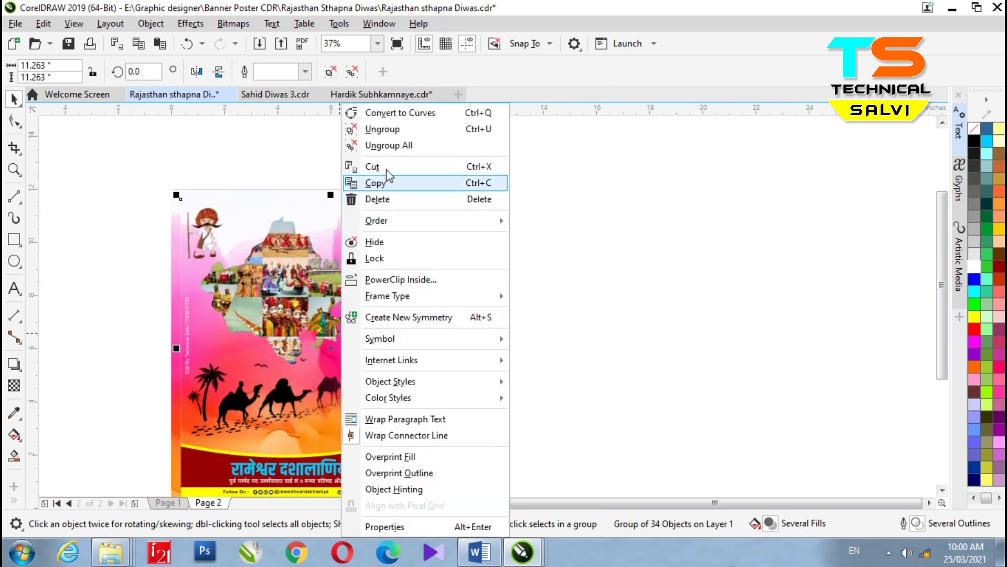
pyautogui.click(385, 146)
pyautogui.click(643, 261)
# Give the poster's PowerClip frame a yellow outline 4 pt wide
pyautogui.click(480, 336)
pyautogui.rightClick(974, 316)
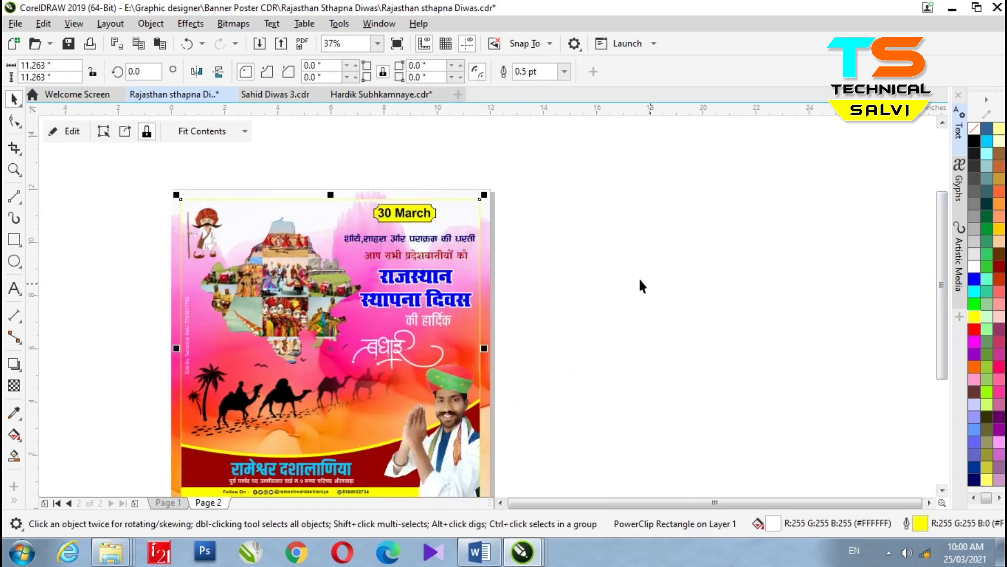
pyautogui.press('F12')
pyautogui.click(412, 219)
pyautogui.click(384, 320)
pyautogui.click(623, 379)
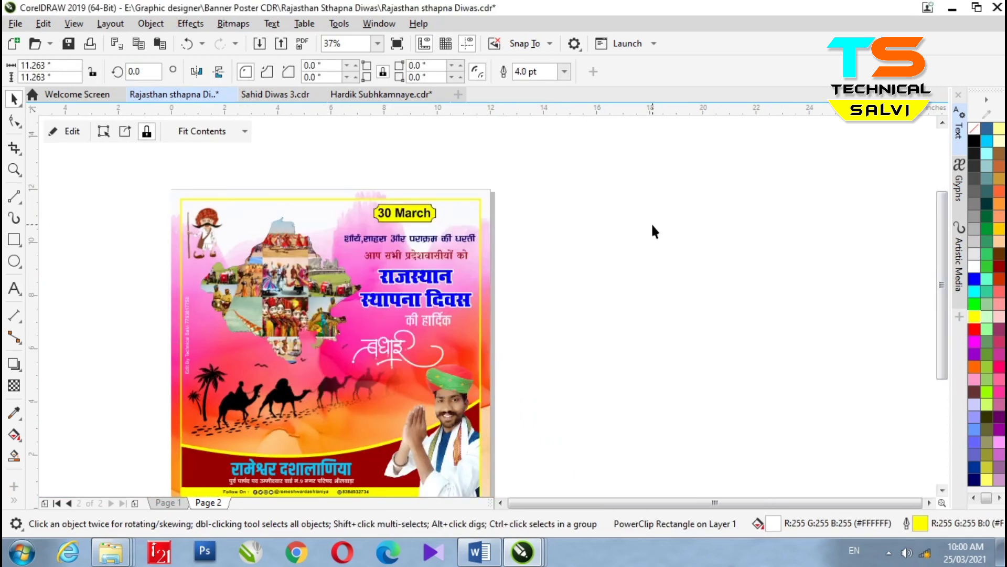
# Try blue shades on the poster frame's outline and settle on purple
pyautogui.scroll(-1, 648, 236)
pyautogui.scroll(1, 504, 289)
pyautogui.rightClick(973, 279)
pyautogui.rightClick(974, 420)
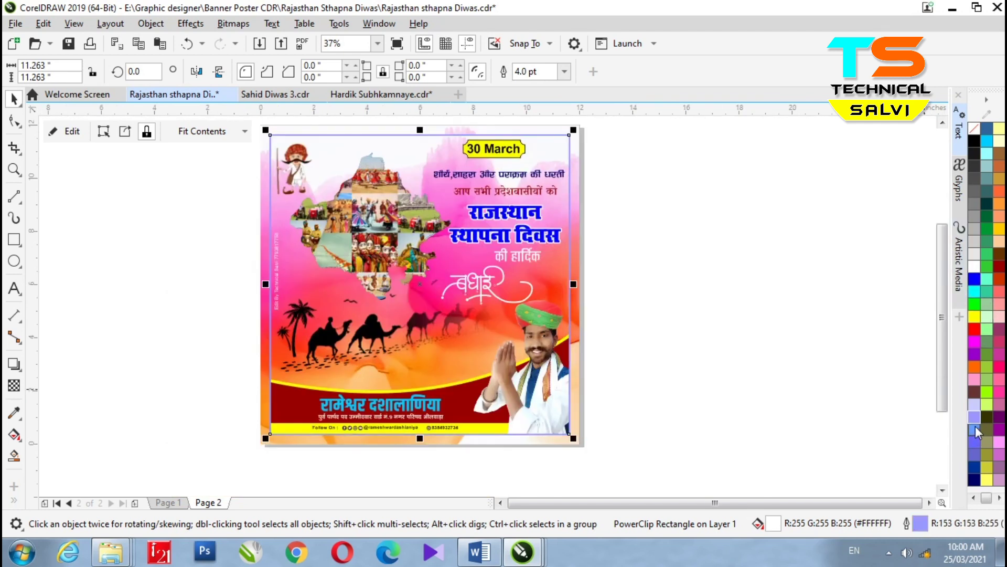
pyautogui.rightClick(999, 429)
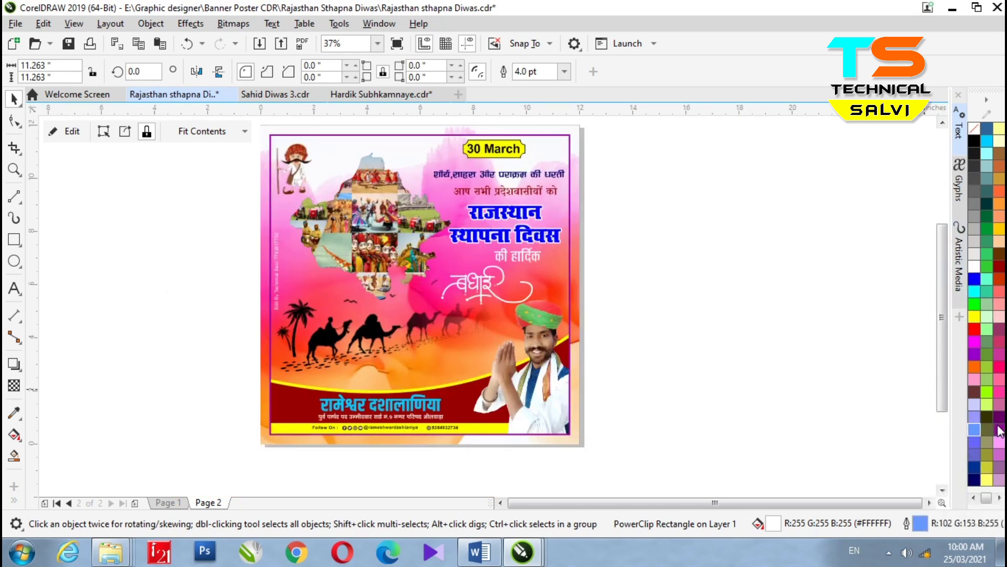
# Deselect the frame and save the poster document
pyautogui.click(715, 280)
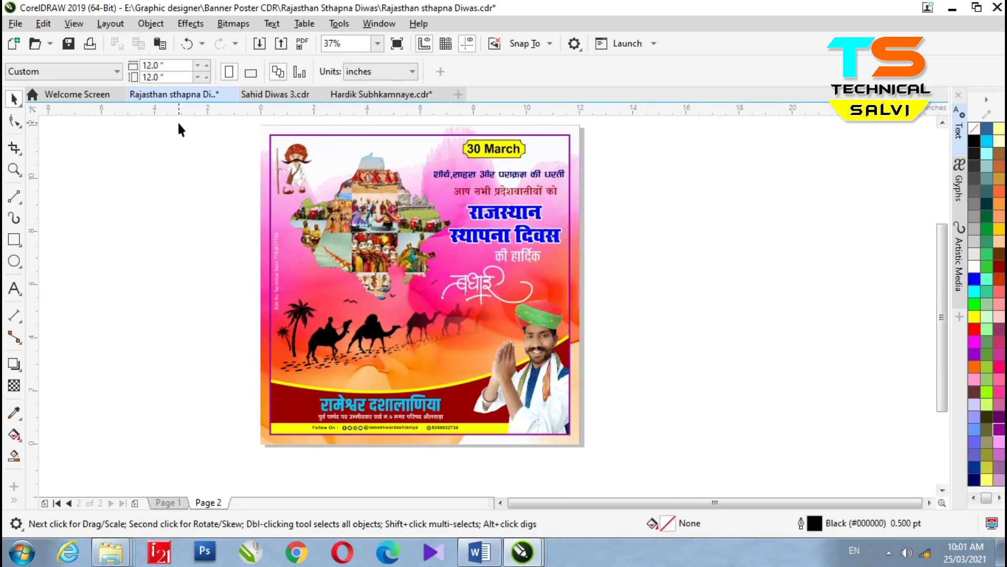
pyautogui.click(68, 44)
pyautogui.click(558, 327)
# Export the page 2 poster to the Desktop as a JPG named R 04
pyautogui.click(7, 25)
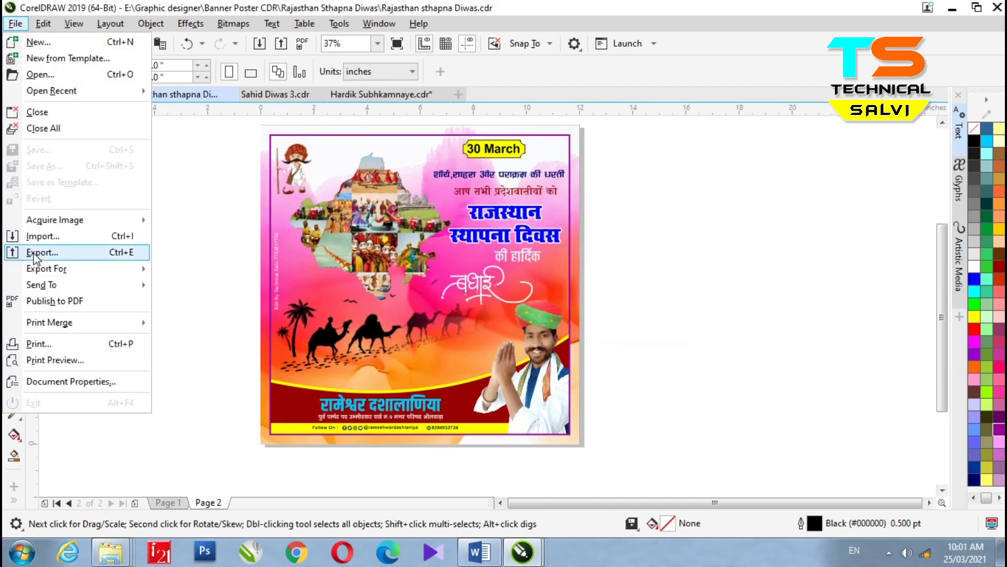
pyautogui.click(32, 254)
pyautogui.moveTo(682, 201); pyautogui.dragTo(687, 301)
pyautogui.click(393, 242)
pyautogui.click(329, 358)
pyautogui.press('BackSpace')
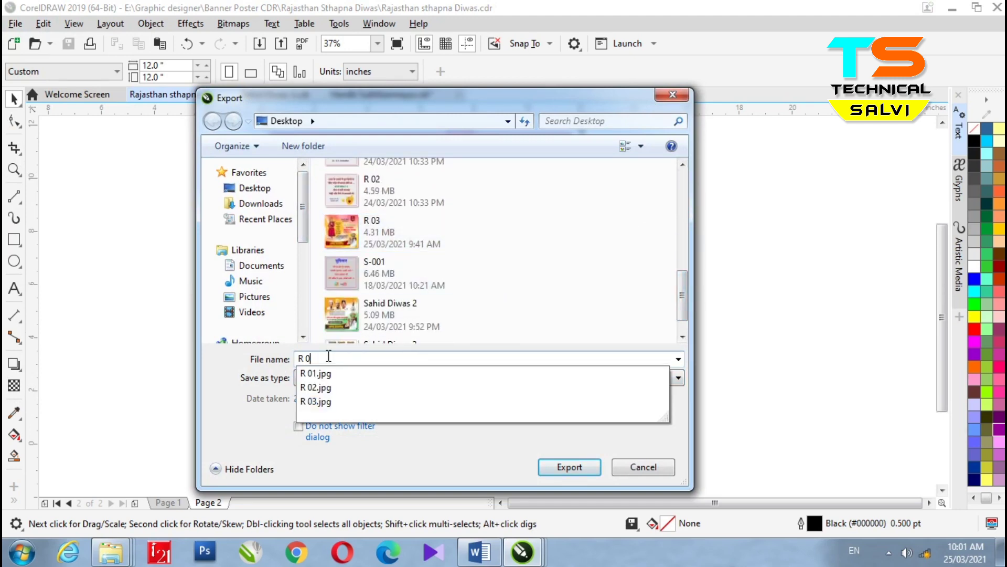
pyautogui.write('4')
pyautogui.click(570, 467)
pyautogui.click(542, 324)
pyautogui.click(734, 262)
pyautogui.click(687, 275)
pyautogui.click(735, 439)
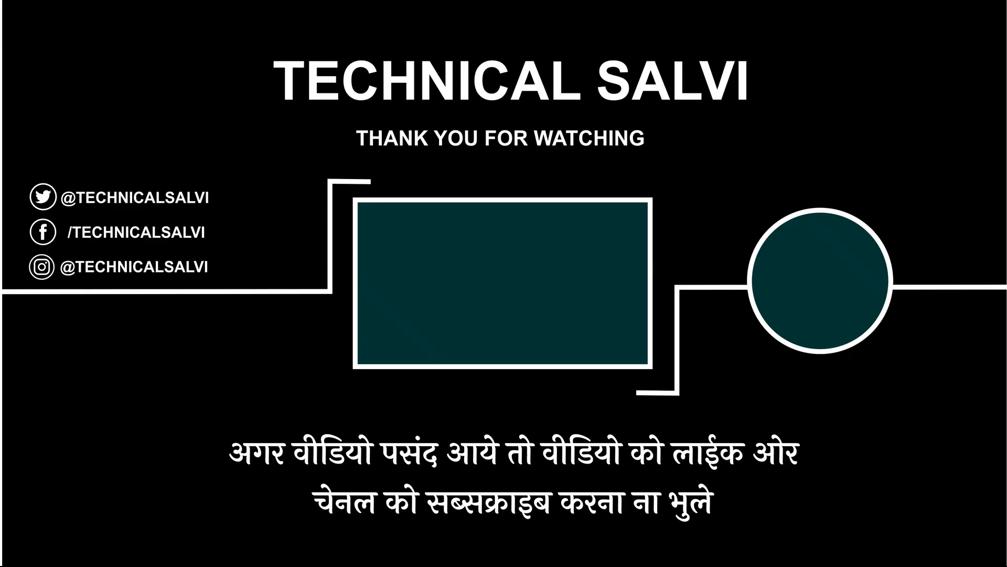